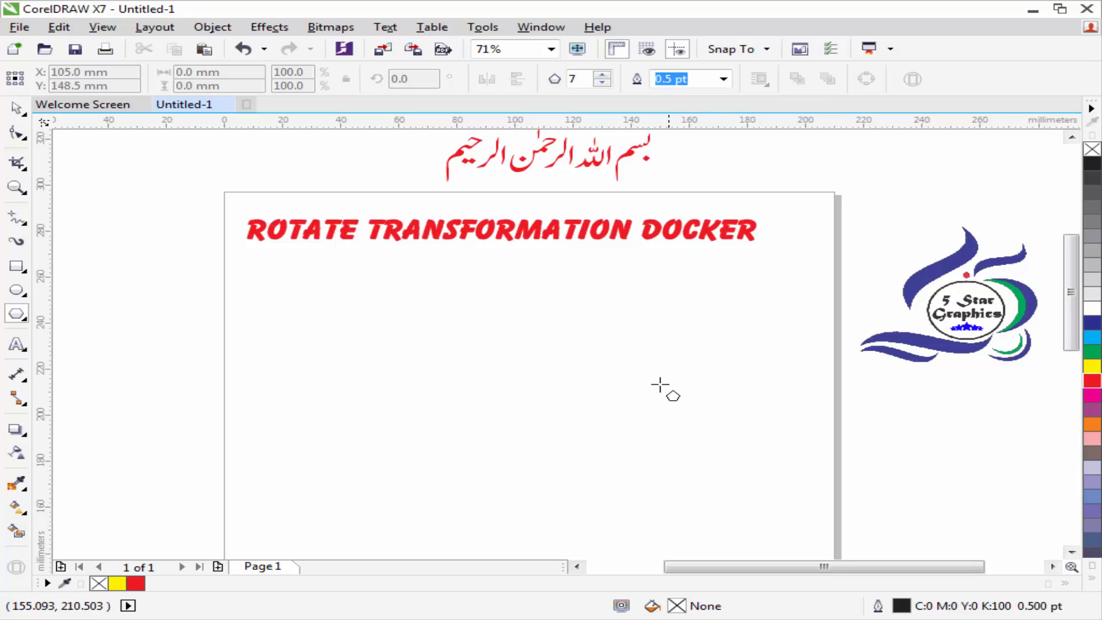
# Draw a polygon about 32 mm wide and 53 mm high below the heading and set its number of sides to 4.
pyautogui.click(25, 320)
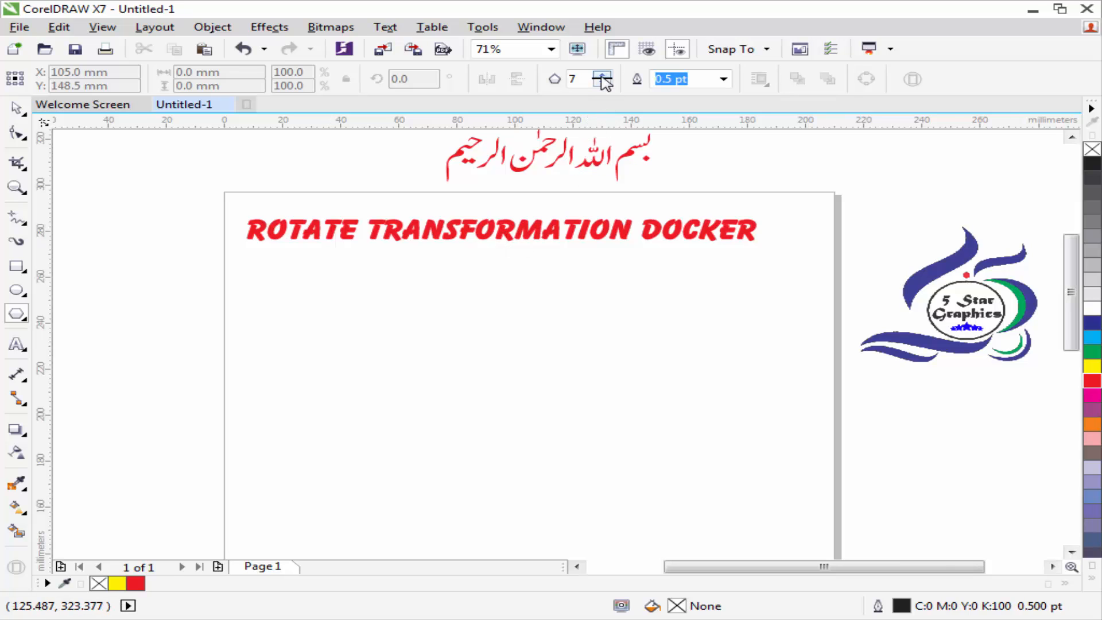
pyautogui.moveTo(414, 308); pyautogui.dragTo(521, 440)
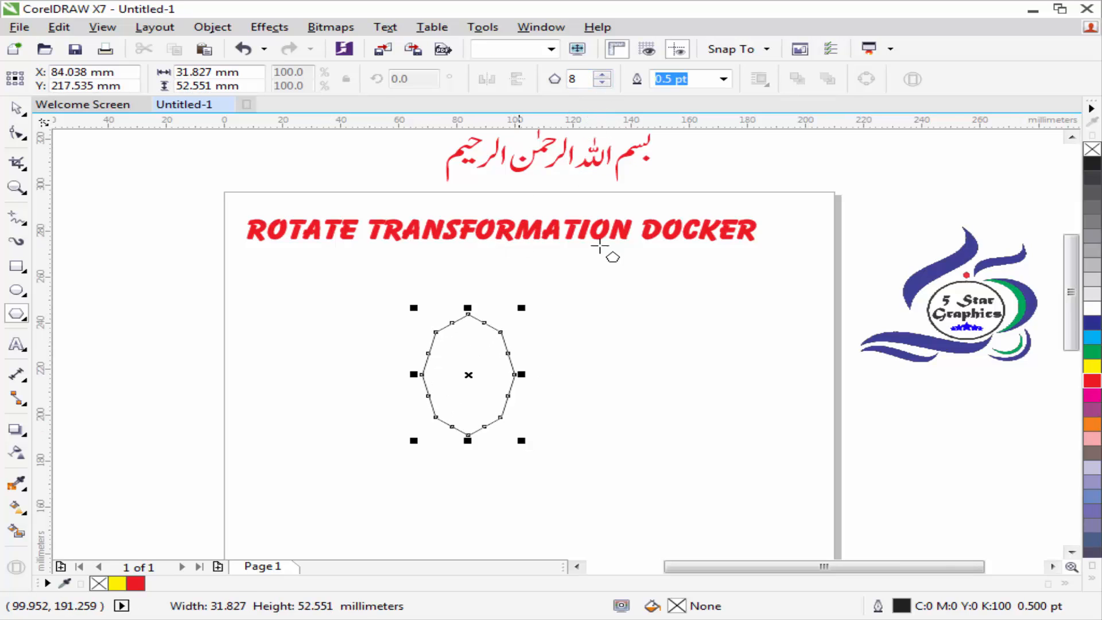
pyautogui.click(602, 84)
pyautogui.click(602, 84)
pyautogui.click(603, 85)
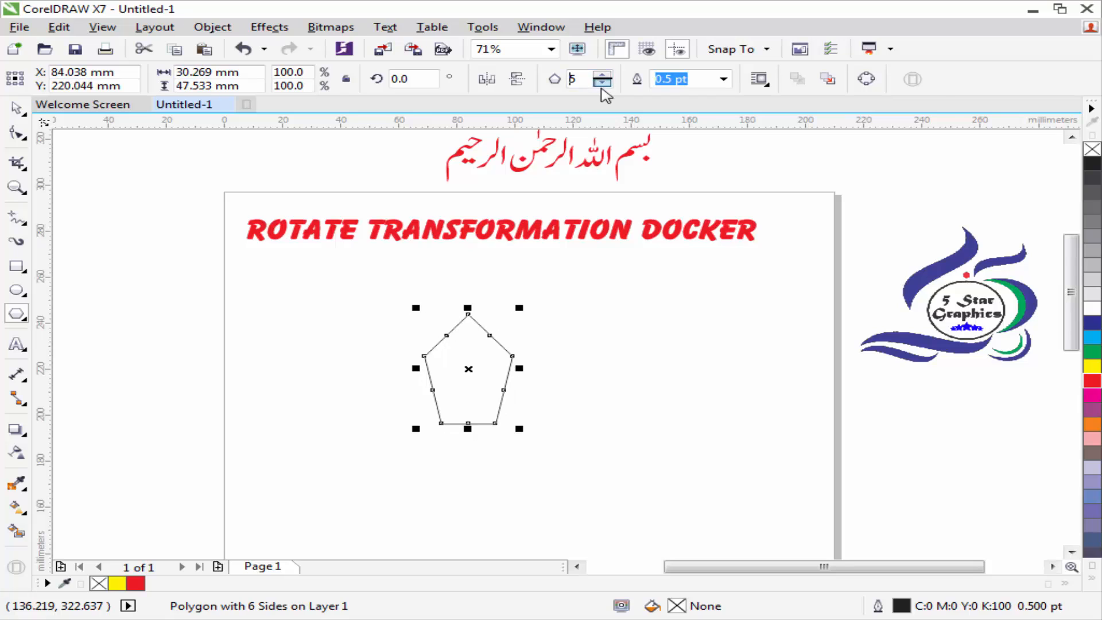
pyautogui.click(602, 84)
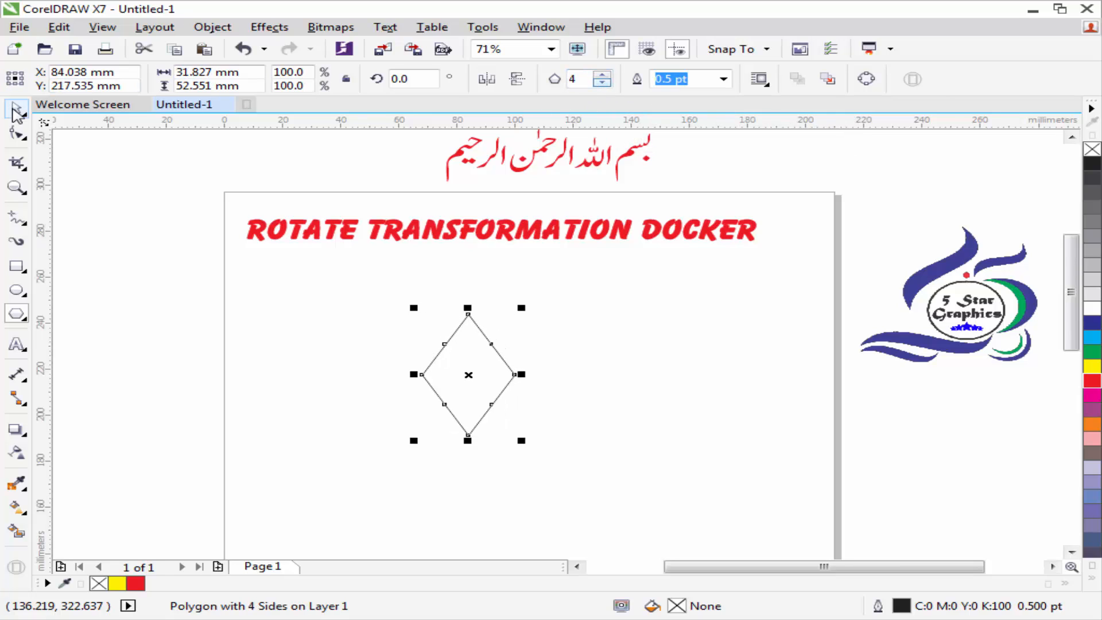
# Scale the diamond down proportionally to about 8 by 13 mm.
pyautogui.click(16, 109)
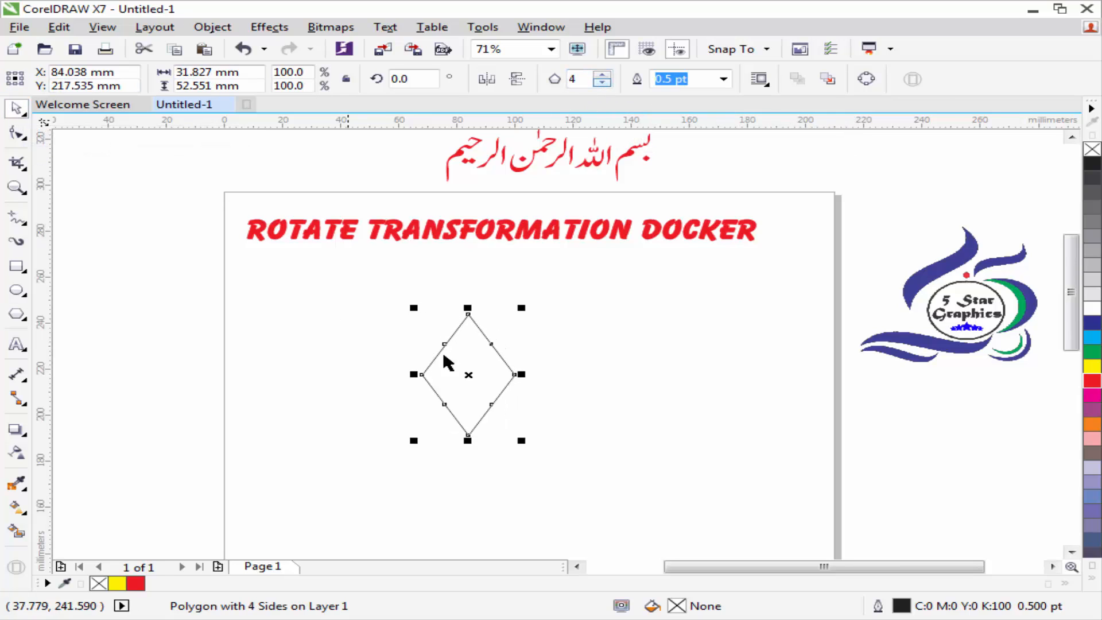
pyautogui.moveTo(520, 440); pyautogui.dragTo(460, 347)
pyautogui.scroll(3, 463, 350)
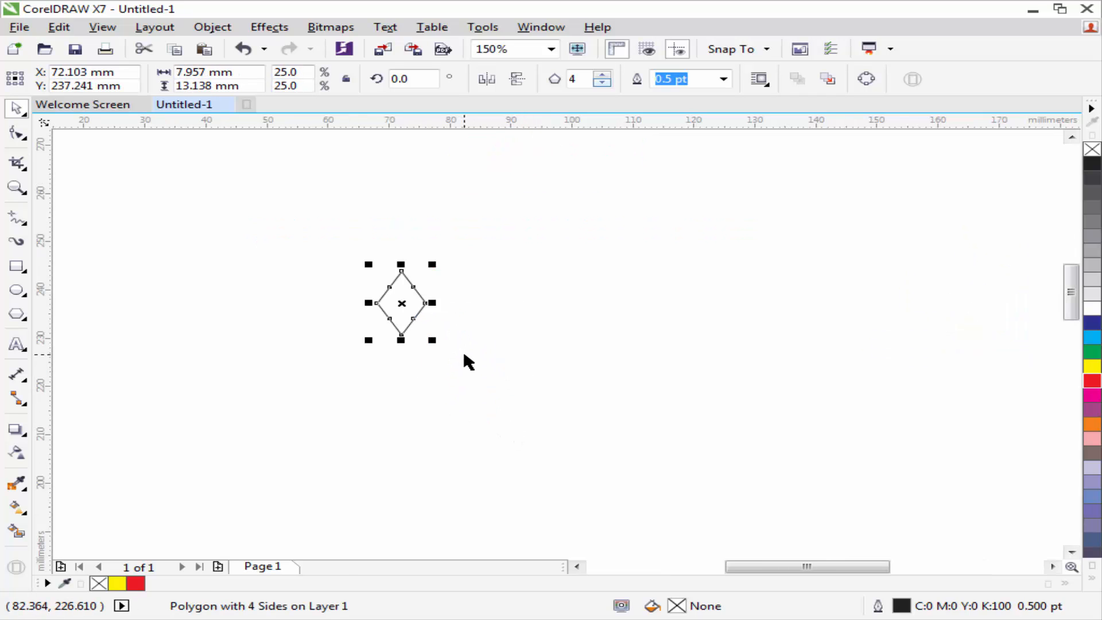
pyautogui.click(463, 349)
pyautogui.scroll(-2, 463, 349)
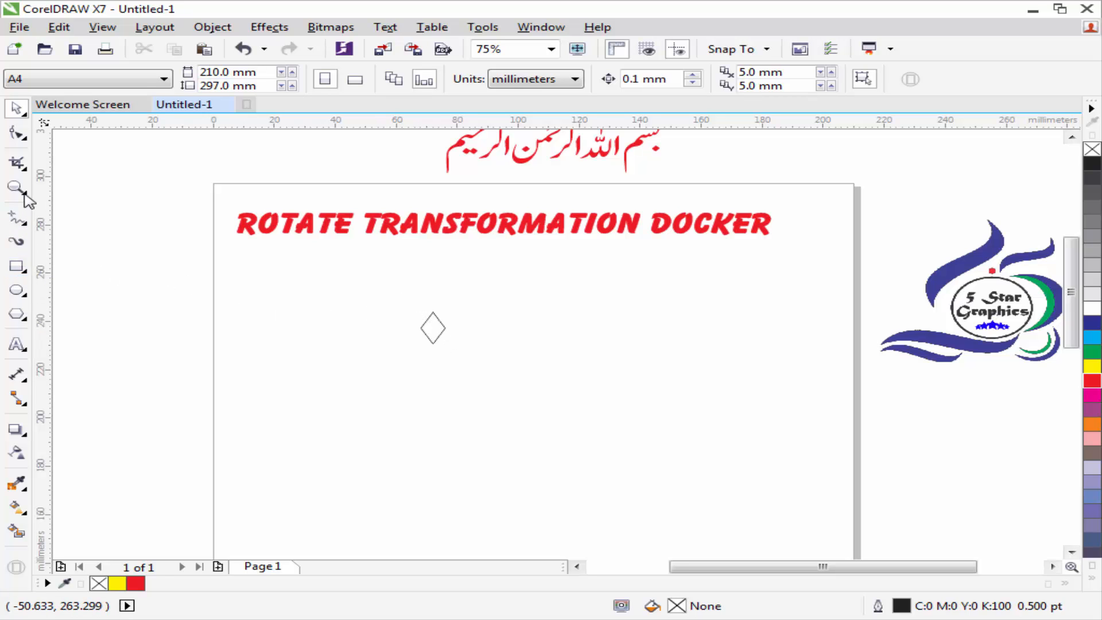
# Shrink and narrow the diamond to about 2.6 by 5.8 mm and fill it with black.
pyautogui.moveTo(371, 305); pyautogui.dragTo(514, 379)
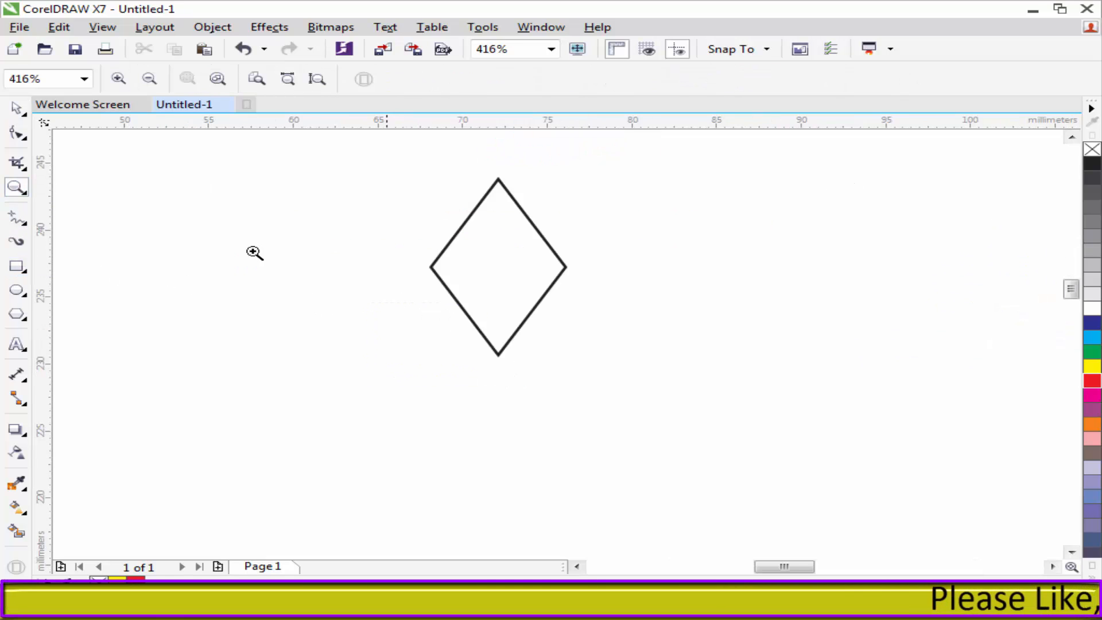
pyautogui.click(16, 108)
pyautogui.click(563, 264)
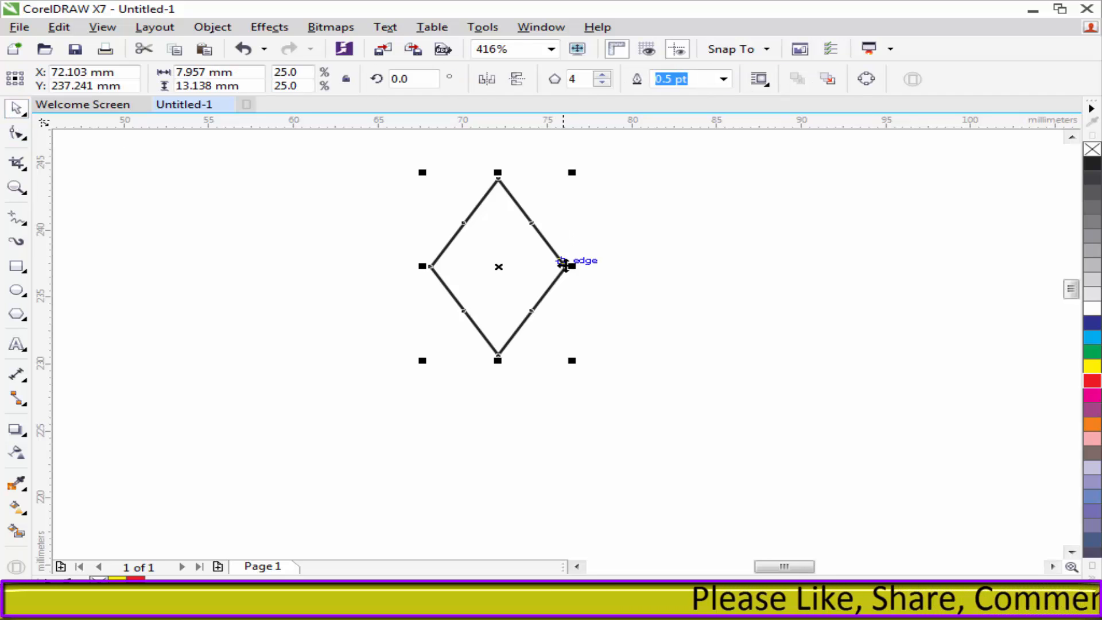
pyautogui.moveTo(564, 264); pyautogui.dragTo(571, 340)
pyautogui.moveTo(579, 432); pyautogui.dragTo(490, 288)
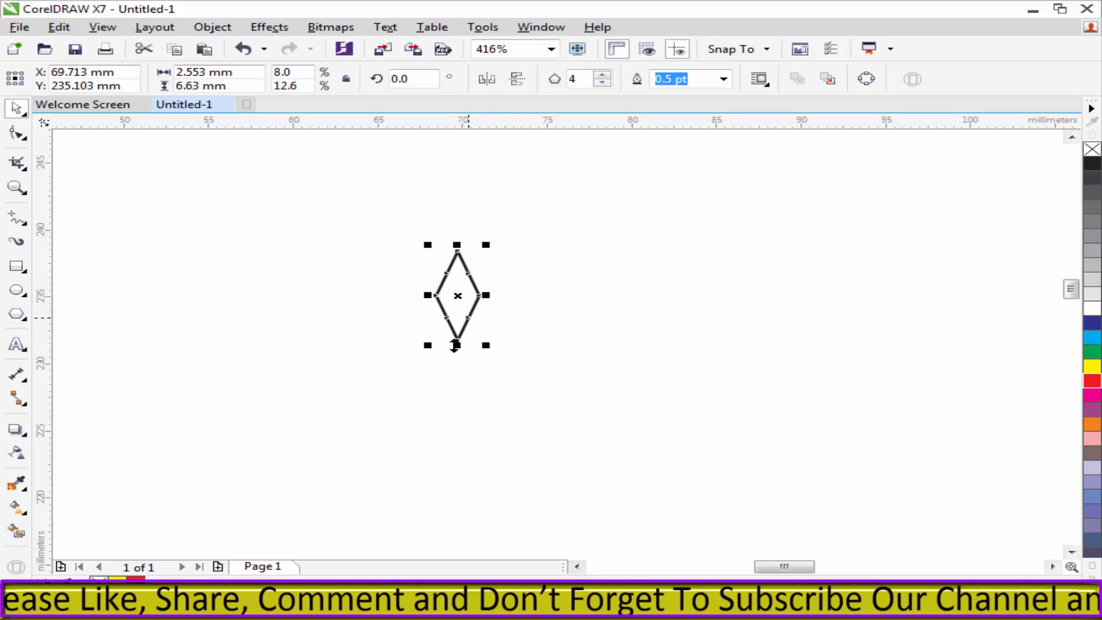
pyautogui.moveTo(459, 348); pyautogui.dragTo(457, 331)
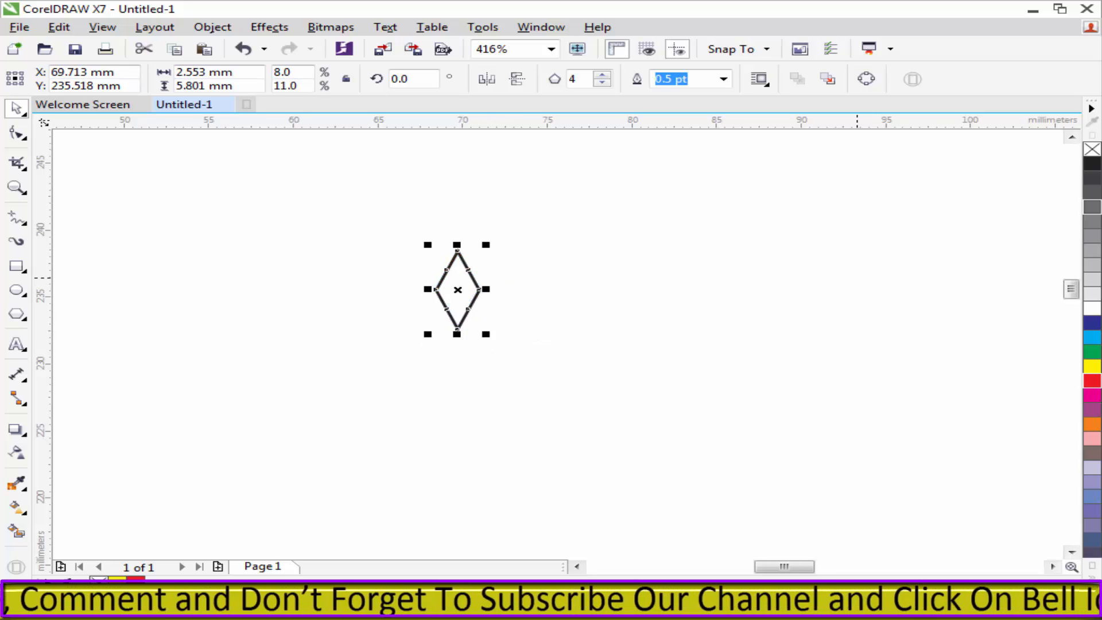
pyautogui.click(1091, 163)
pyautogui.click(594, 325)
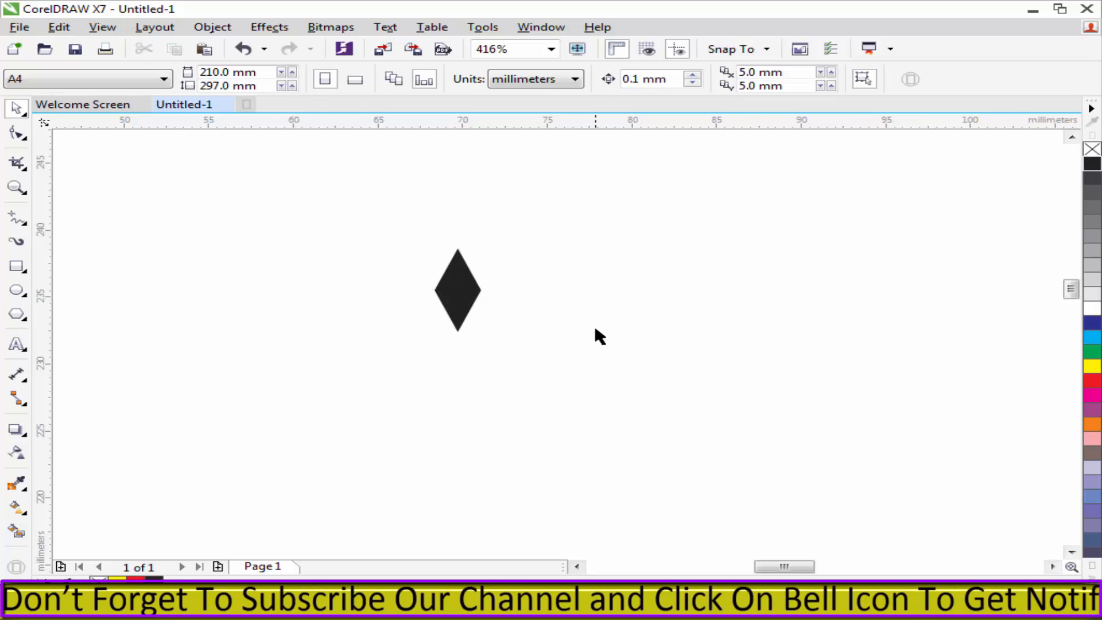
# Move the small black diamond off the page, just outside its left edge.
pyautogui.scroll(-5, 595, 325)
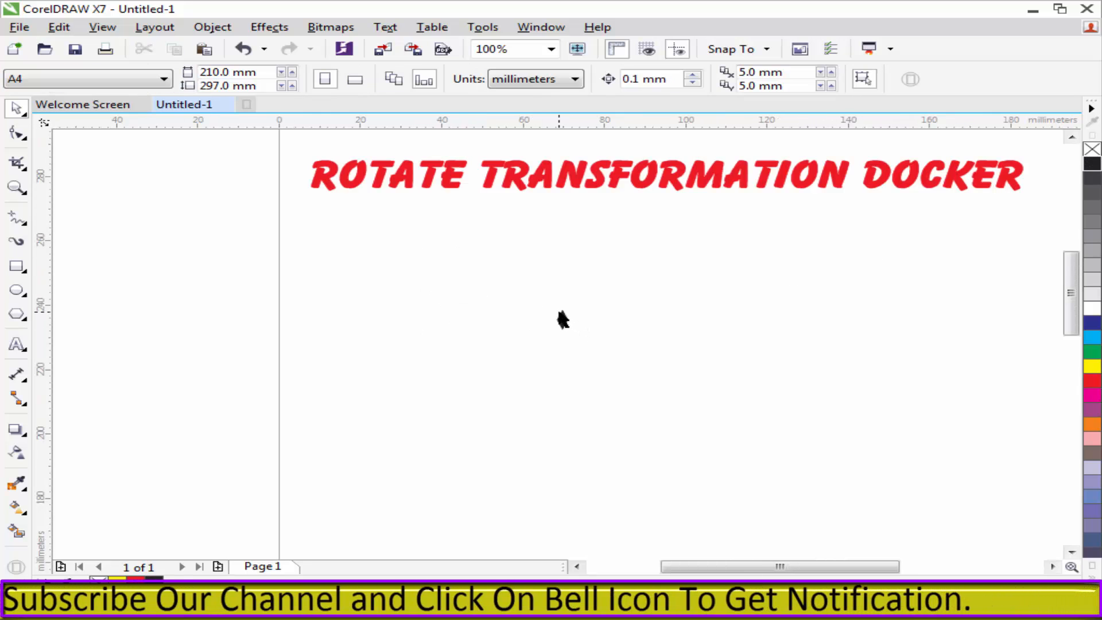
pyautogui.click(562, 320)
pyautogui.moveTo(455, 341); pyautogui.dragTo(239, 412)
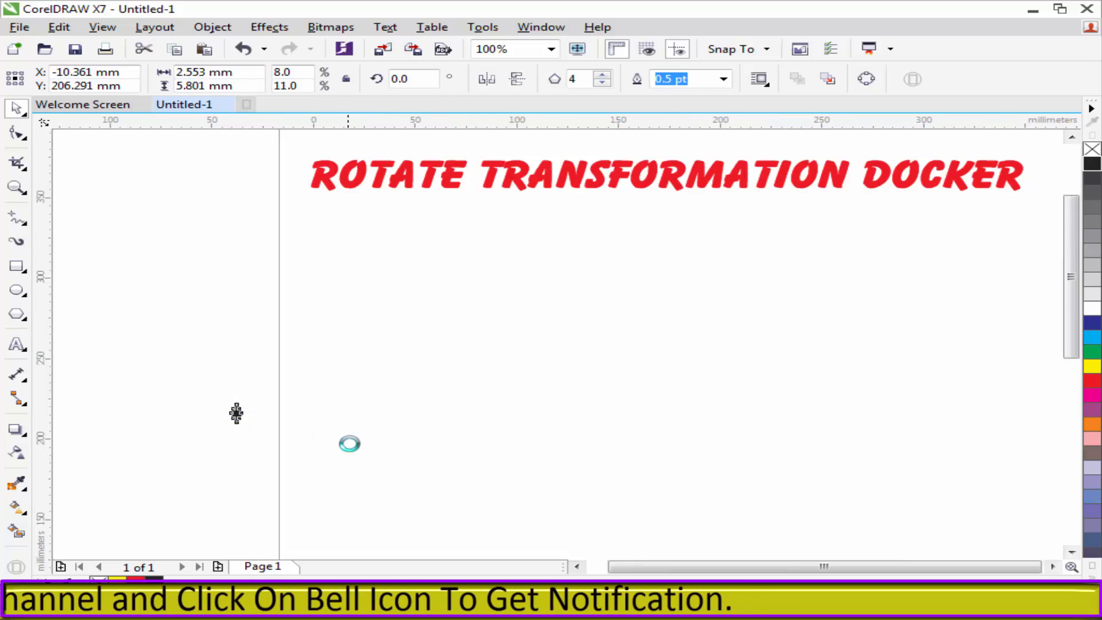
pyautogui.scroll(-2, 349, 442)
pyautogui.click(1072, 552)
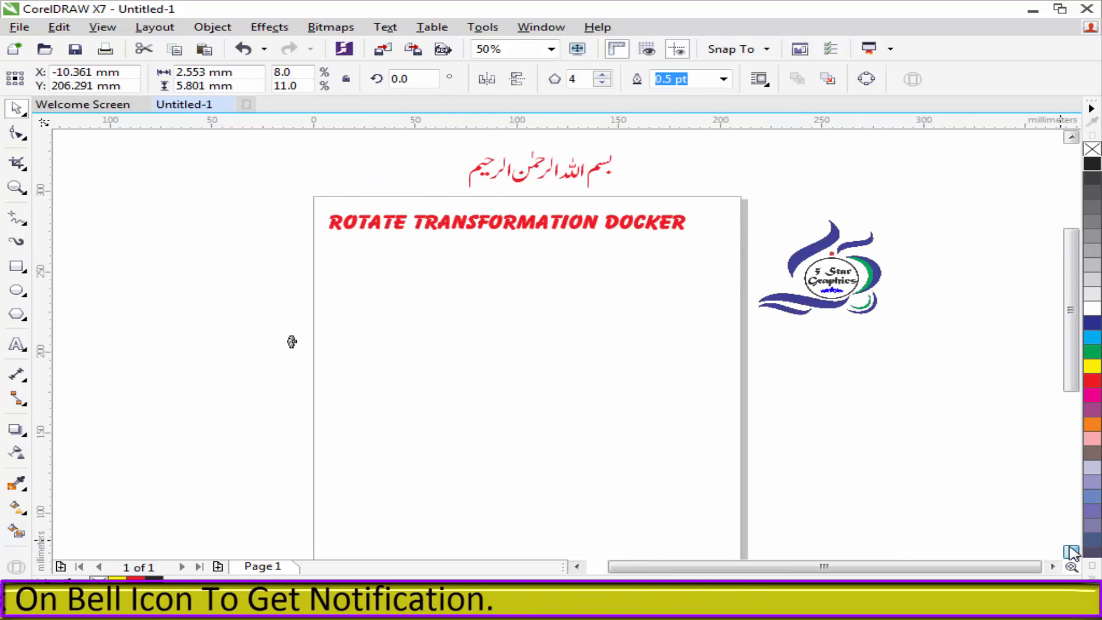
pyautogui.moveTo(1070, 286); pyautogui.dragTo(1072, 275)
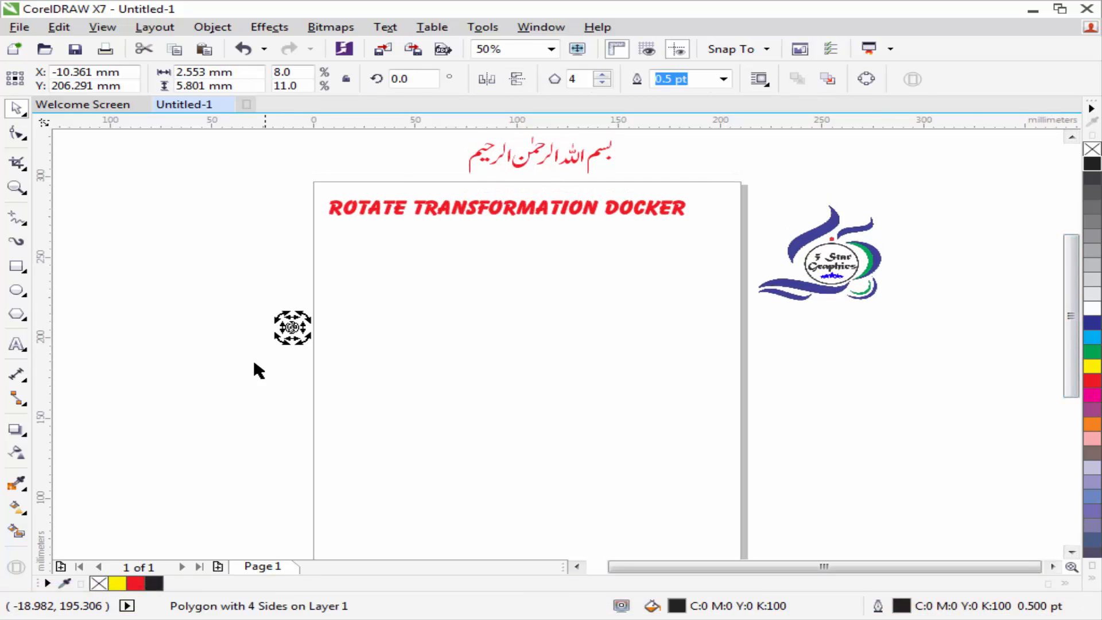
pyautogui.click(118, 339)
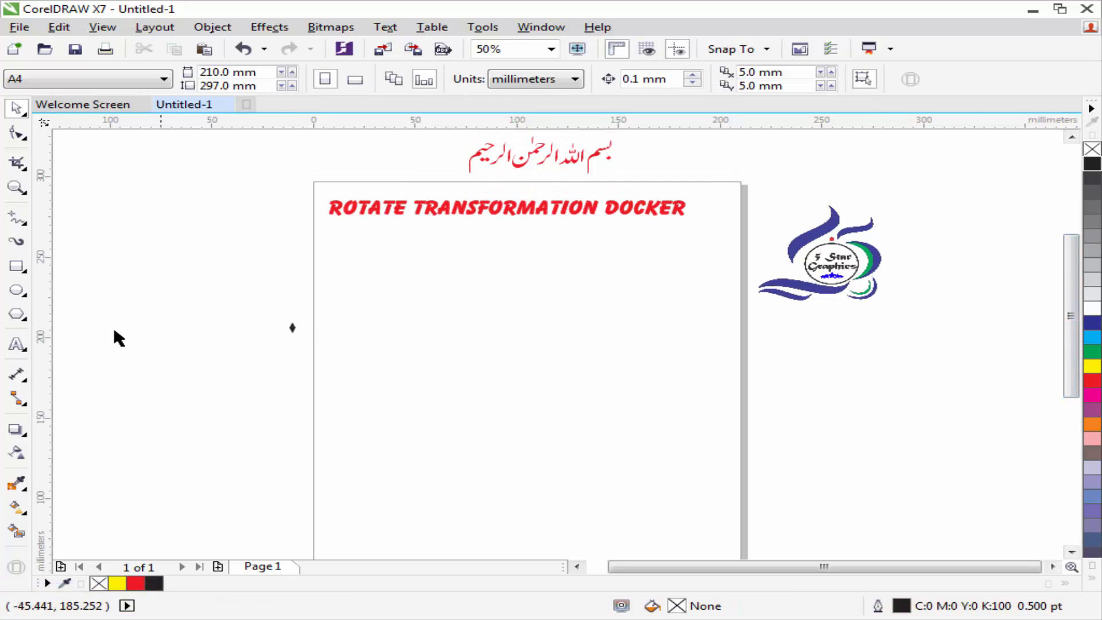
# Draw a circle about 106 mm in diameter with the Ellipse tool and centre it on the page.
pyautogui.click(27, 297)
pyautogui.click(24, 297)
pyautogui.click(24, 297)
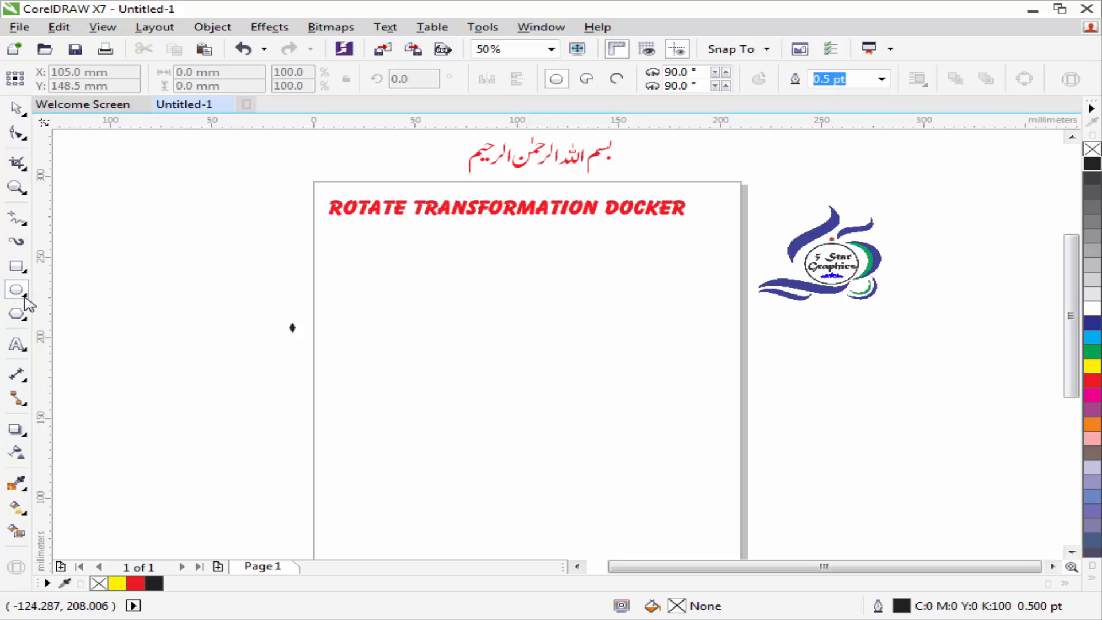
pyautogui.click(25, 296)
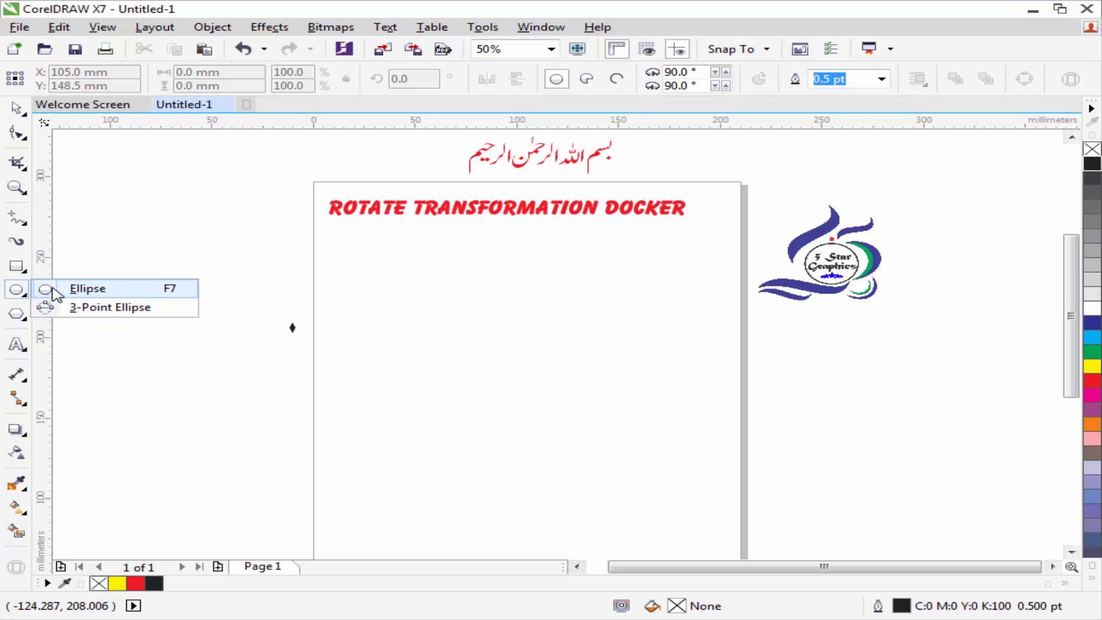
pyautogui.click(319, 324)
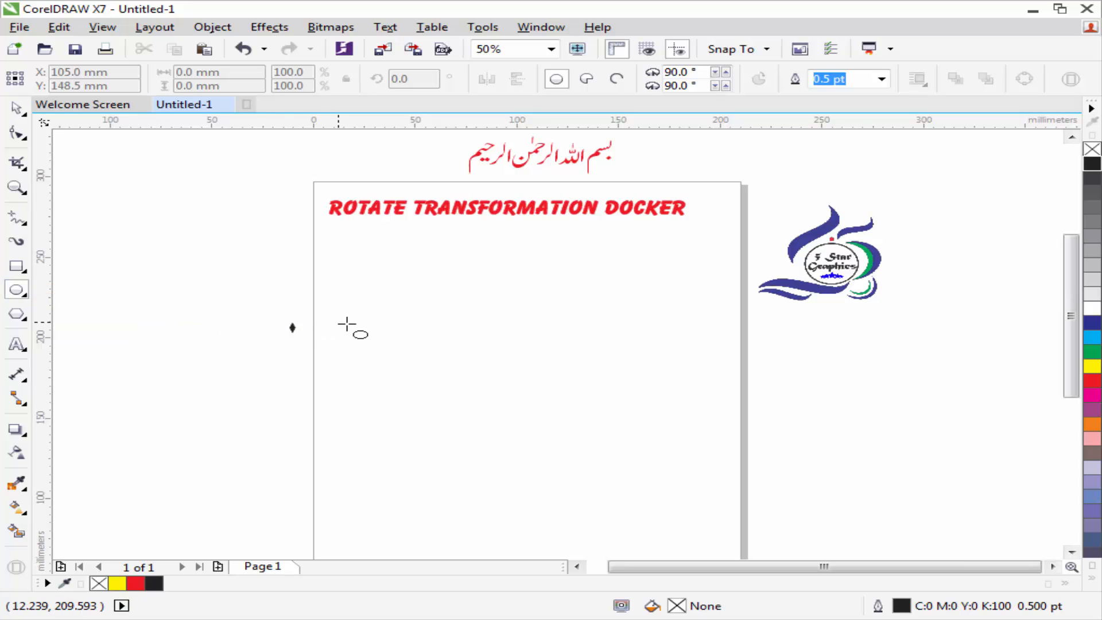
pyautogui.moveTo(421, 320); pyautogui.dragTo(587, 492)
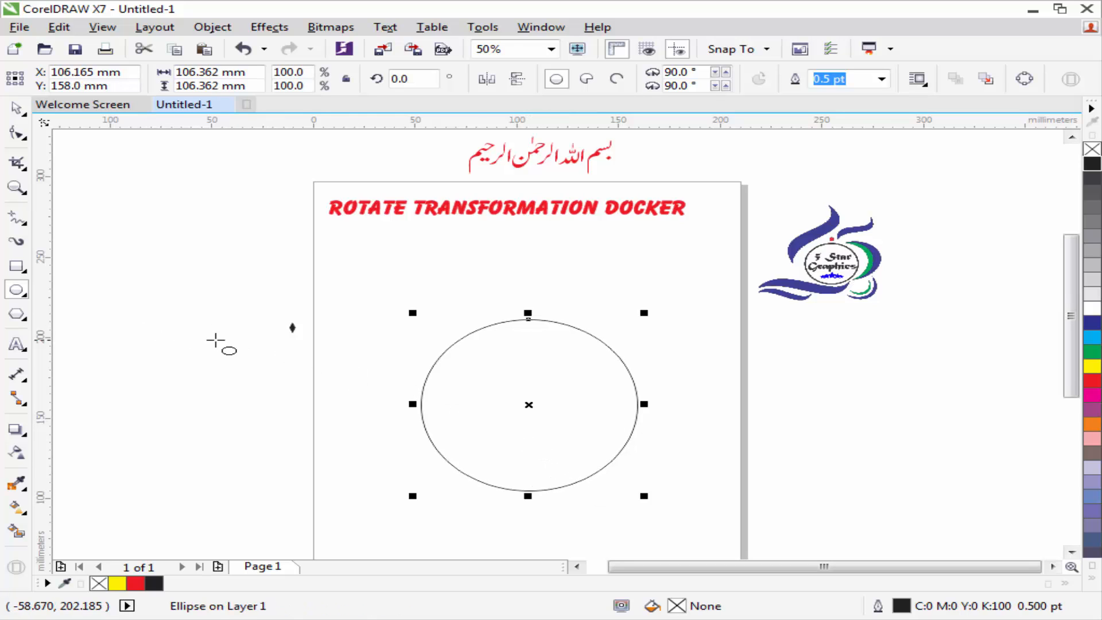
pyautogui.press('p')
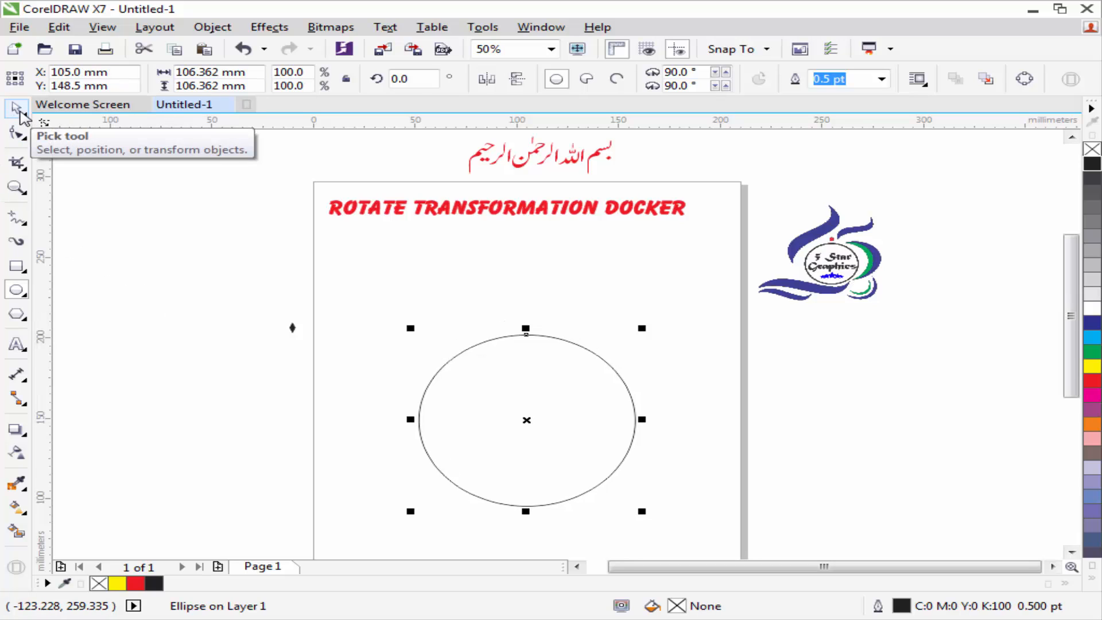
# Enlarge the diamond to about 3.8 by 8.6 mm and place it horizontally centred just inside the circle's top edge.
pyautogui.click(20, 112)
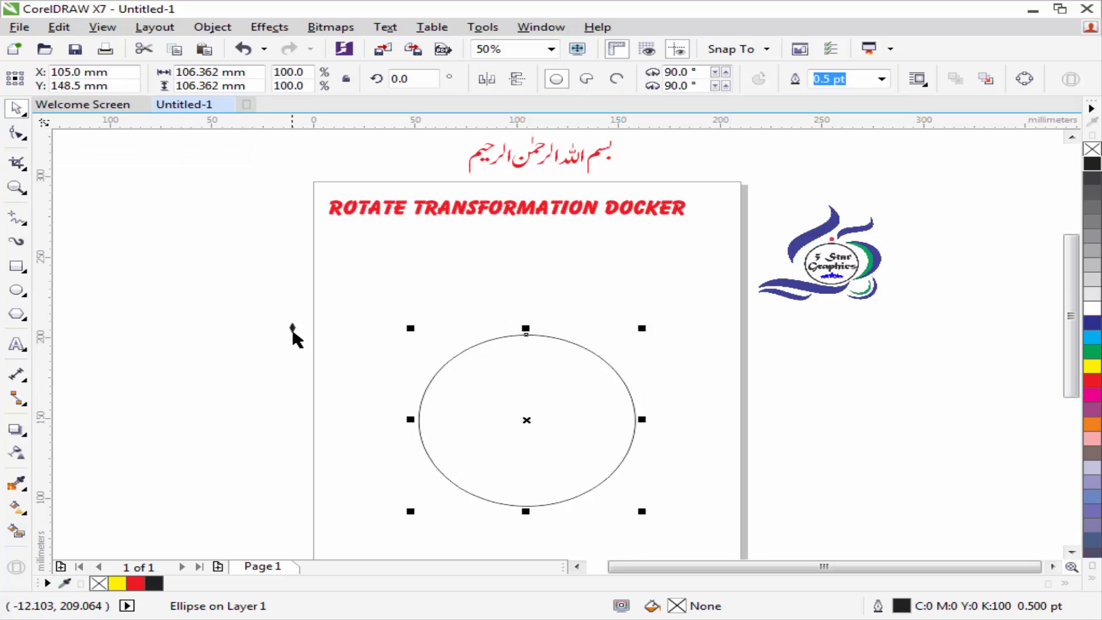
pyautogui.press('y')
pyautogui.moveTo(291, 323); pyautogui.dragTo(295, 333)
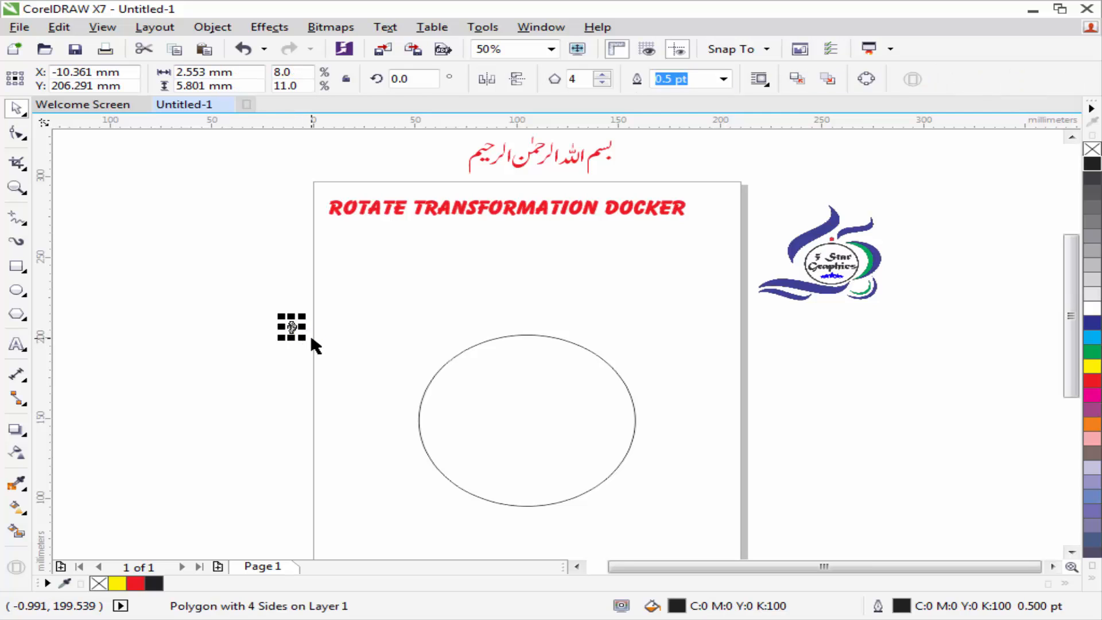
pyautogui.hotkey('ctrl', 'z')
pyautogui.click(296, 333)
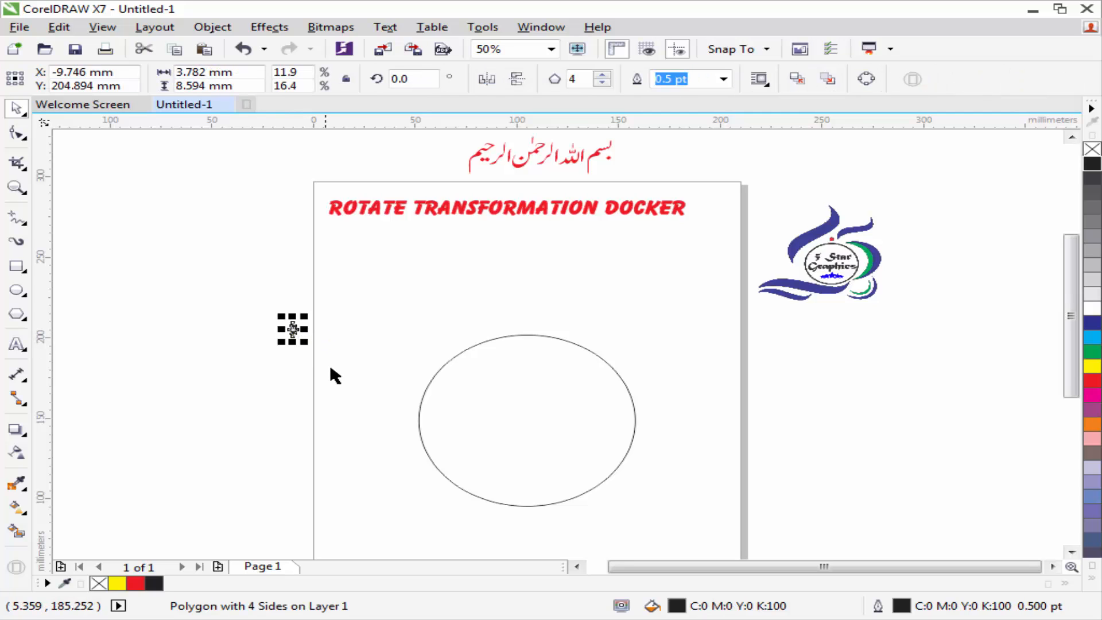
pyautogui.press('p')
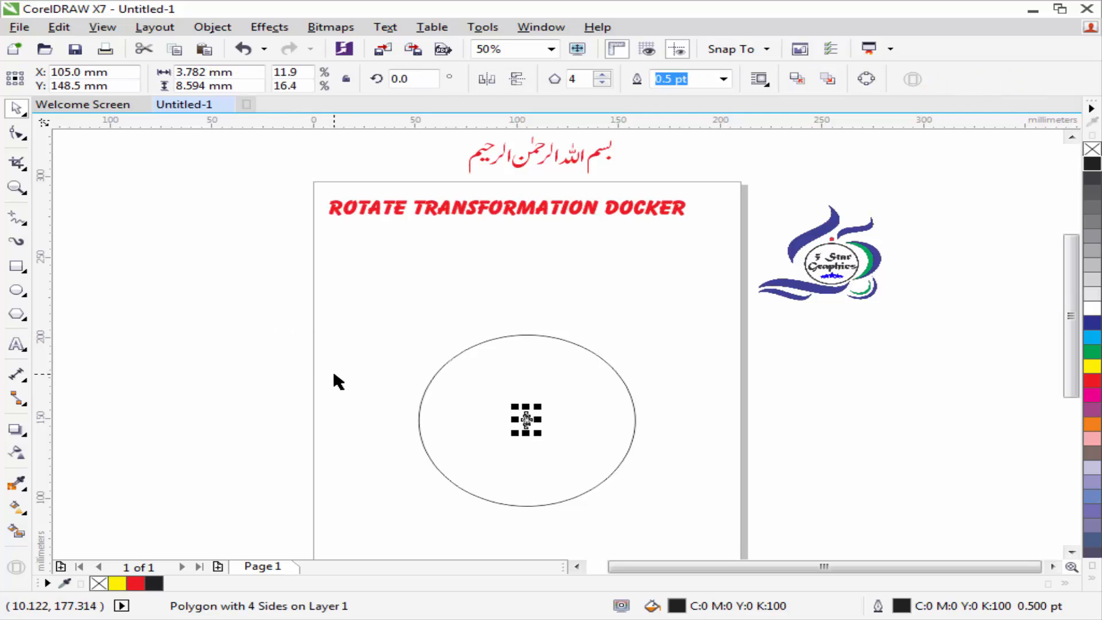
pyautogui.click(666, 398)
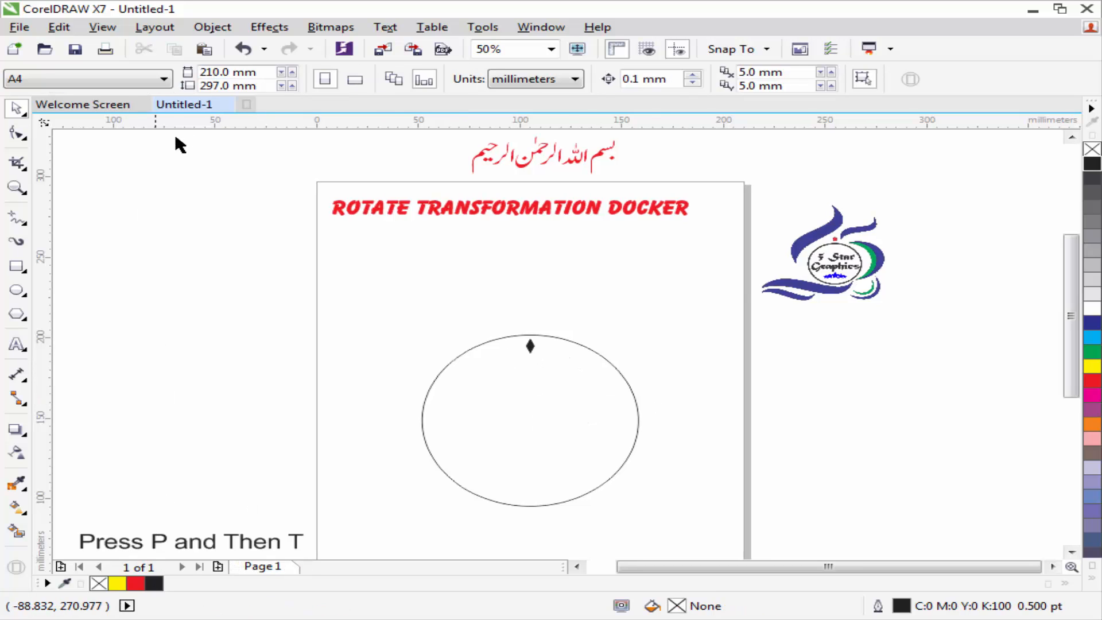
# Open the Rotate transformation settings and set the rotation angle to 30 degrees.
pyautogui.click(212, 27)
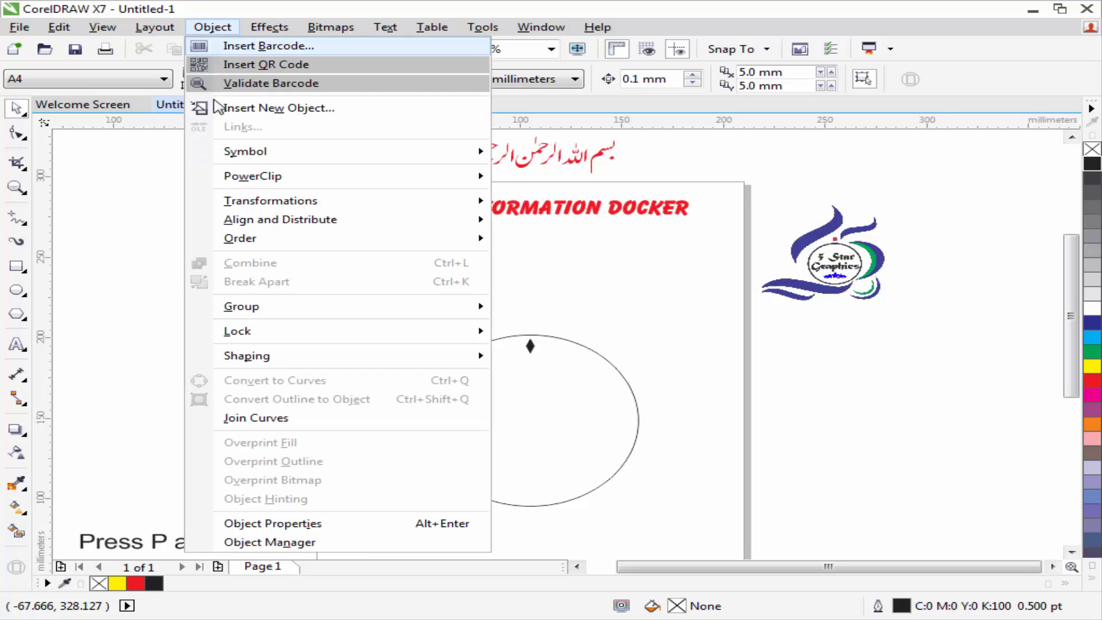
pyautogui.moveTo(241, 180)
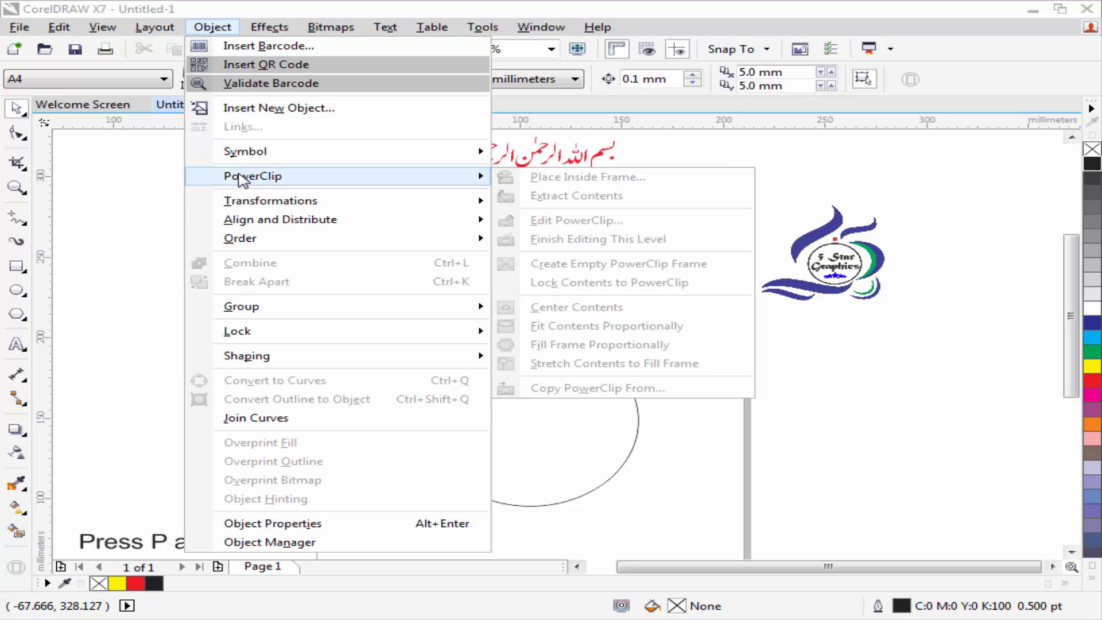
pyautogui.moveTo(271, 201)
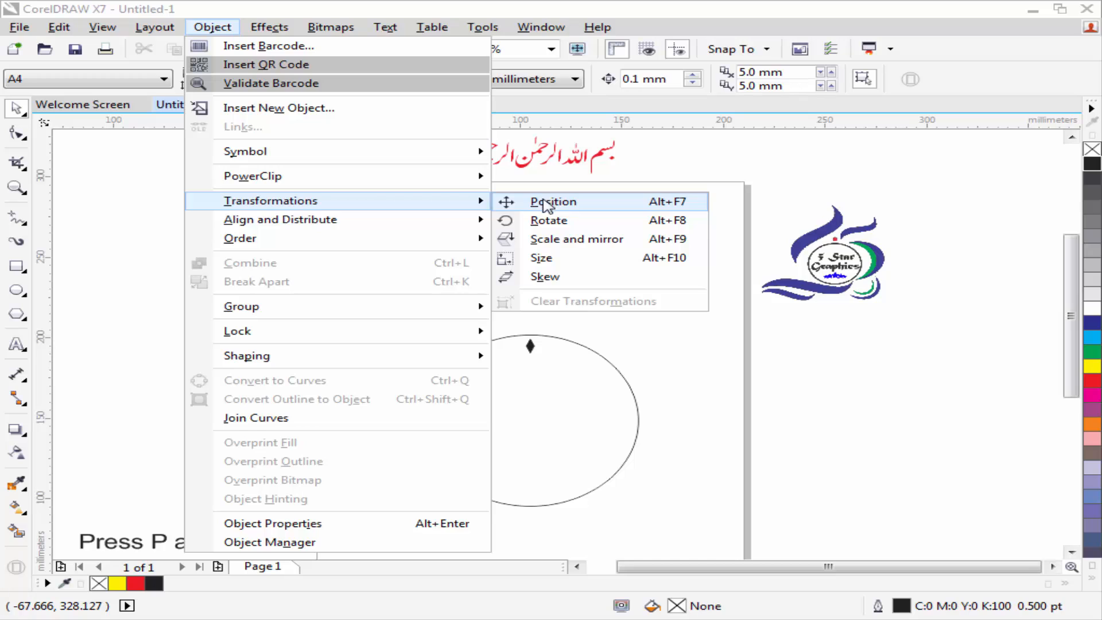
pyautogui.click(566, 222)
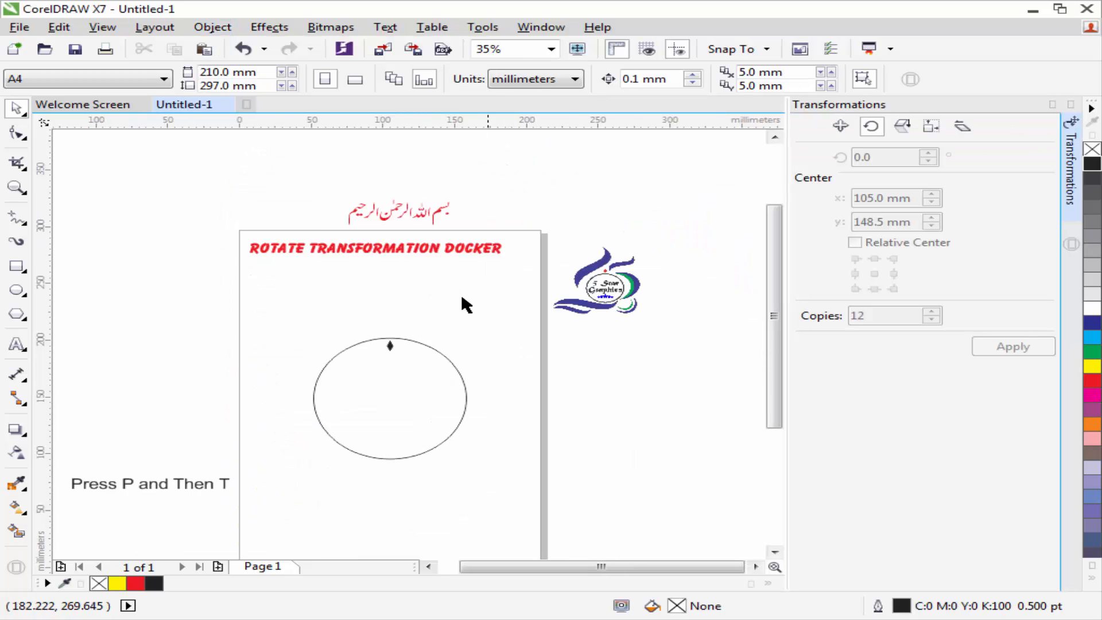
pyautogui.click(331, 364)
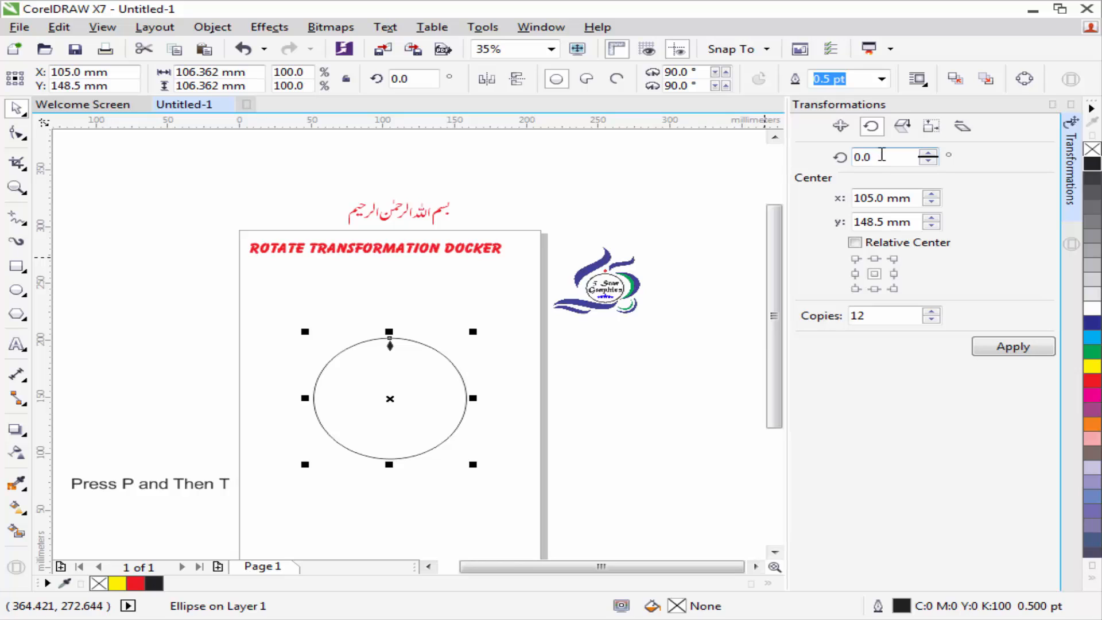
pyautogui.moveTo(885, 160); pyautogui.dragTo(850, 158)
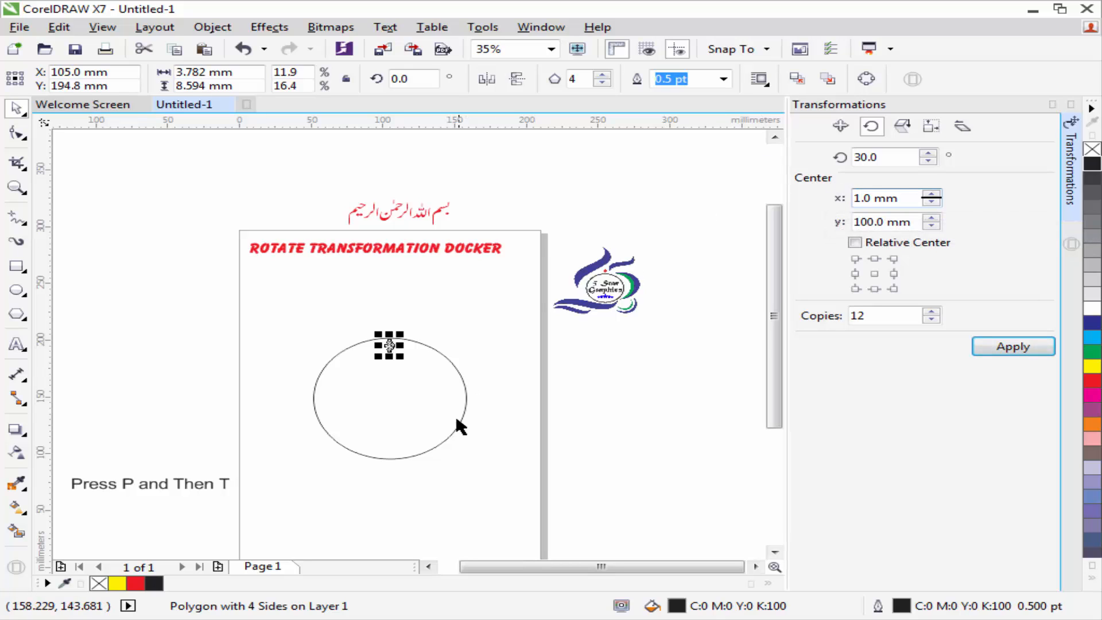
# Rotate the diamond in 12 copies about the circle's centre, with the rotation centre at x 105 mm and y 148.5 mm.
pyautogui.click(373, 388)
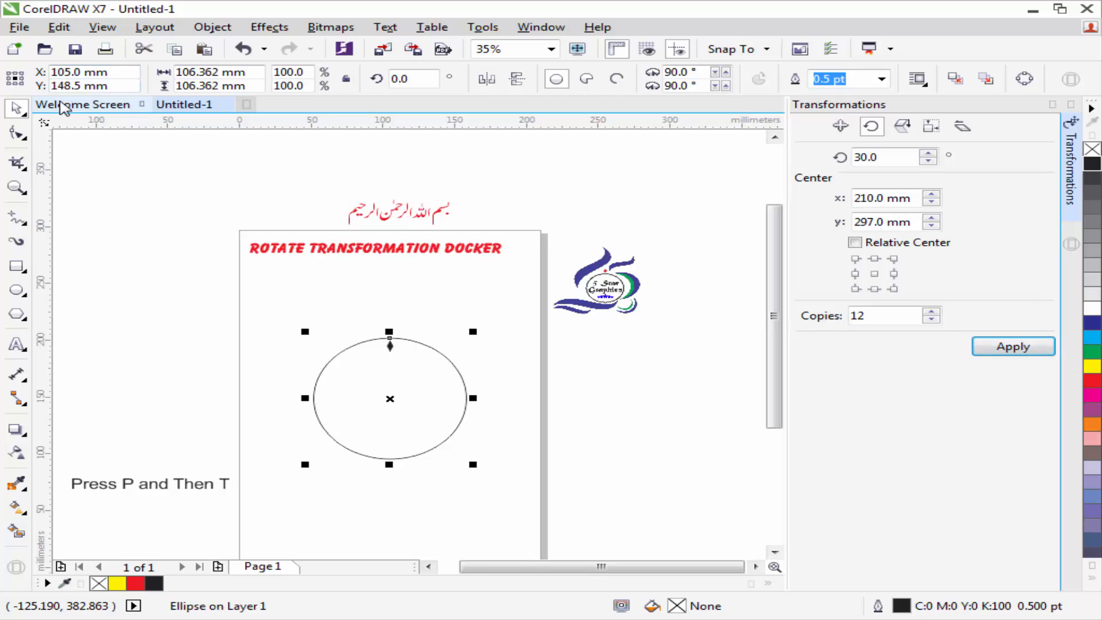
pyautogui.click(390, 346)
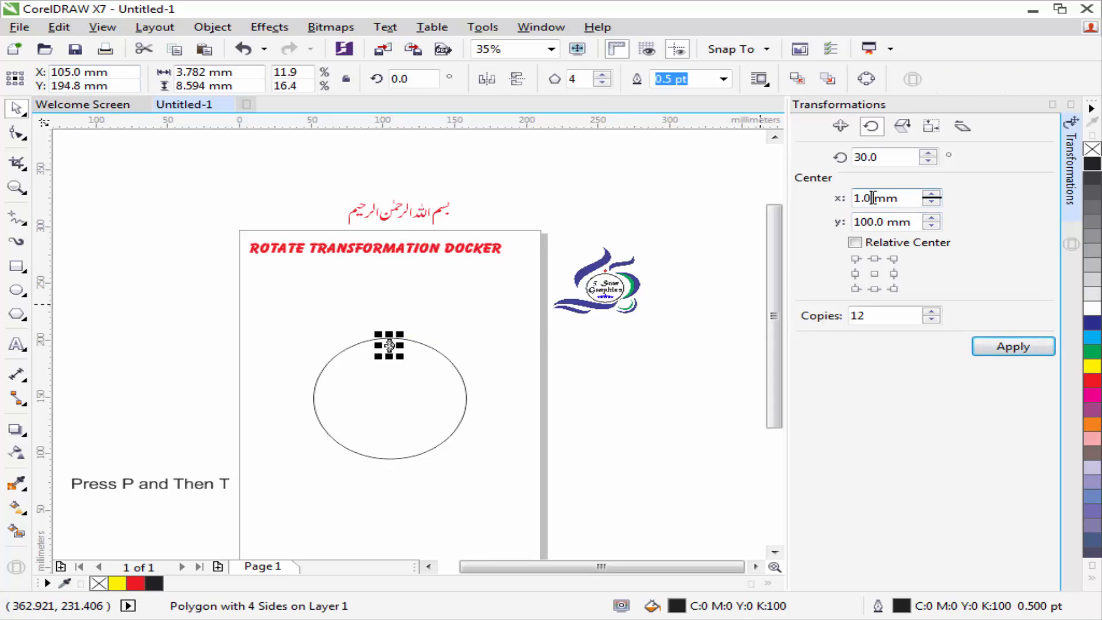
pyautogui.write('105')
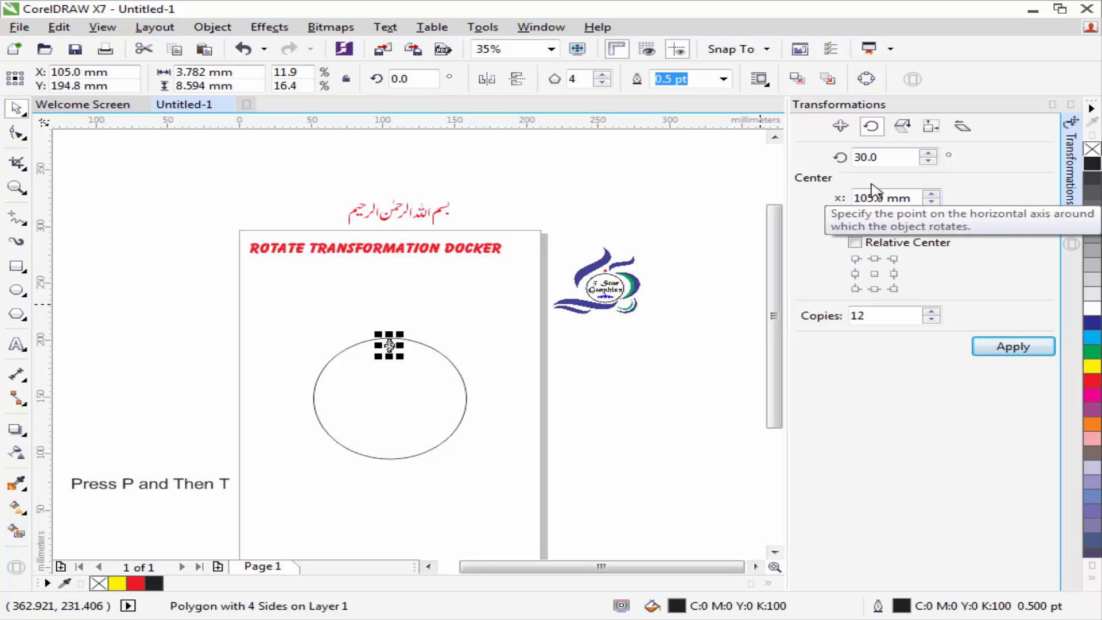
pyautogui.press('Tab')
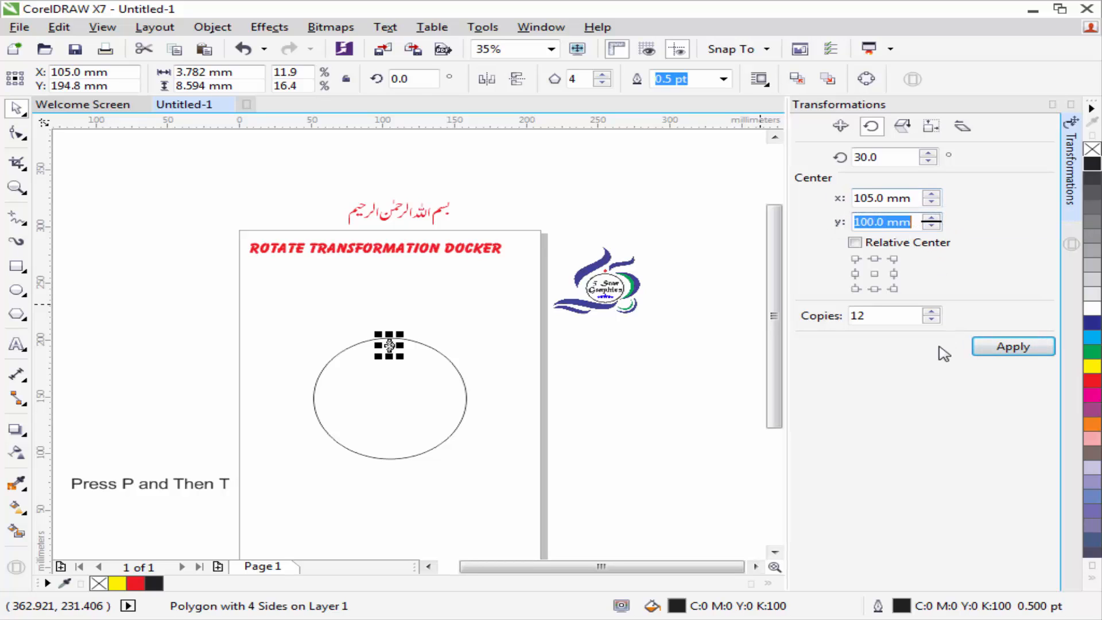
pyautogui.write('148.')
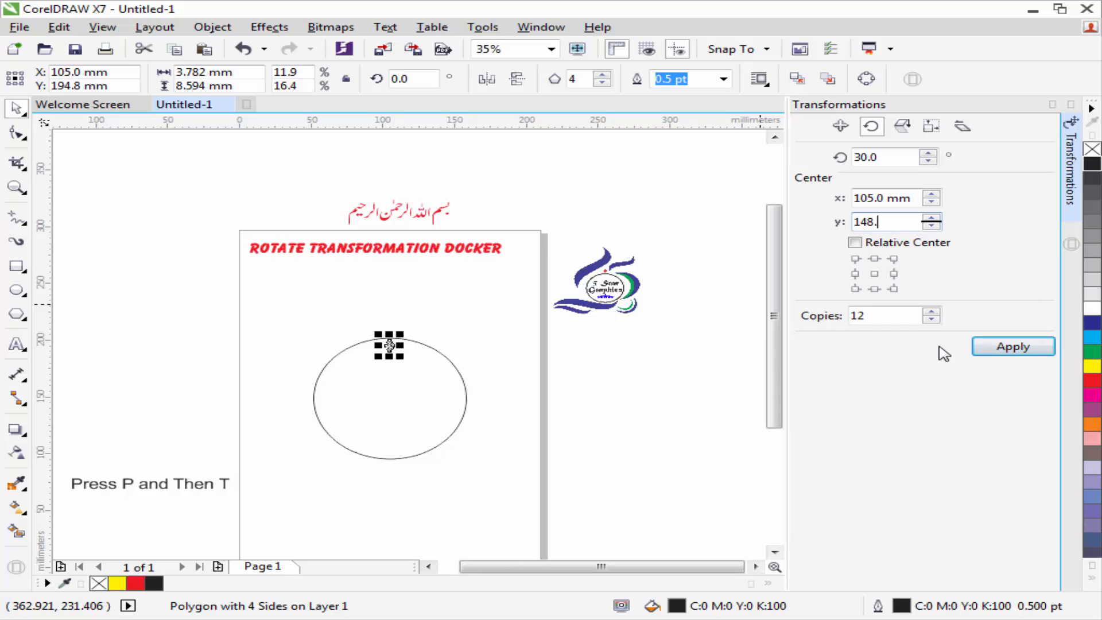
pyautogui.write('5')
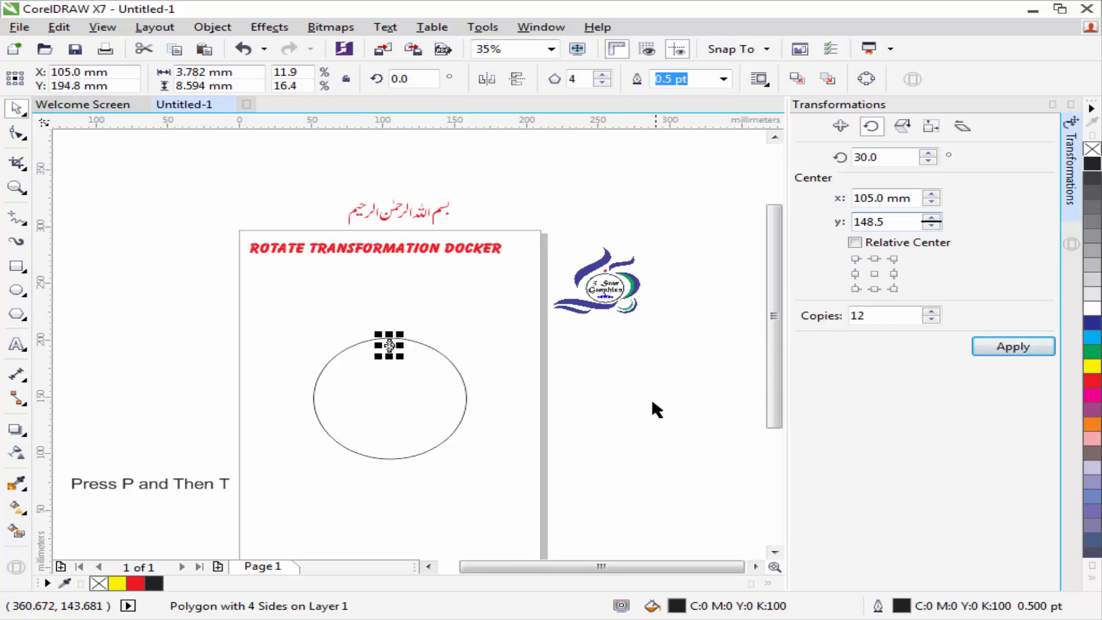
pyautogui.click(991, 347)
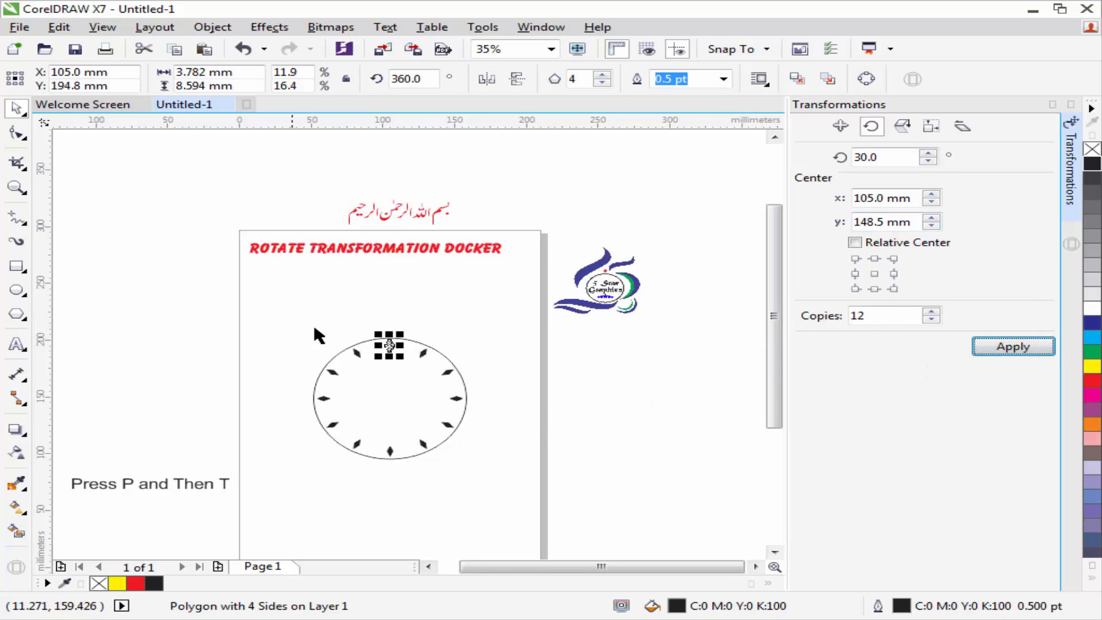
pyautogui.click(400, 313)
# Delete the "Press P and Then T" text beside the page.
pyautogui.scroll(2, 407, 330)
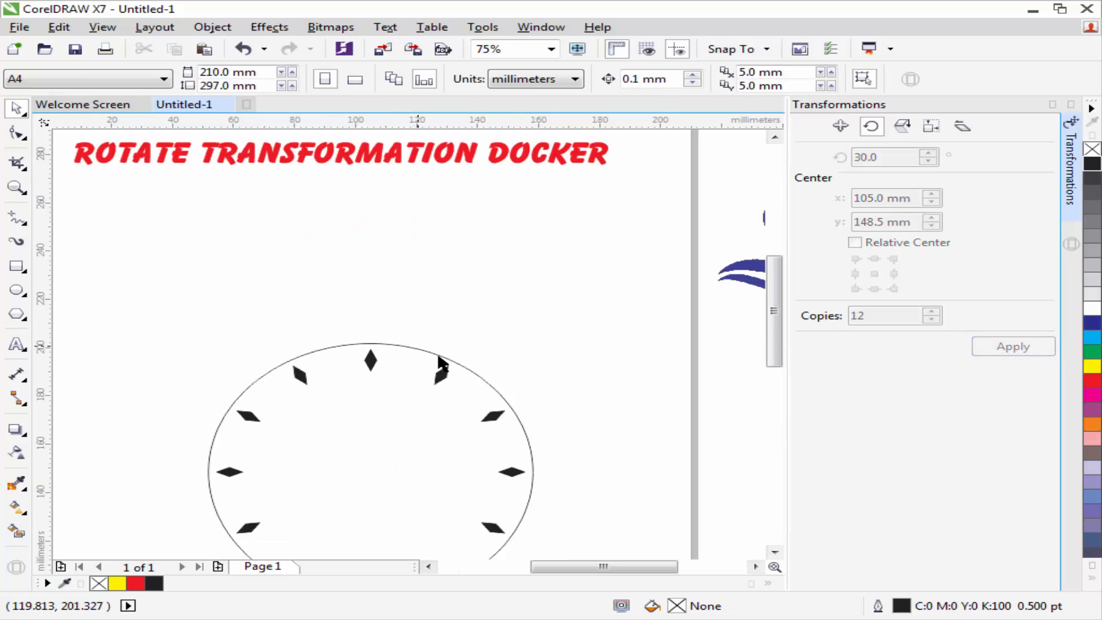
pyautogui.click(774, 552)
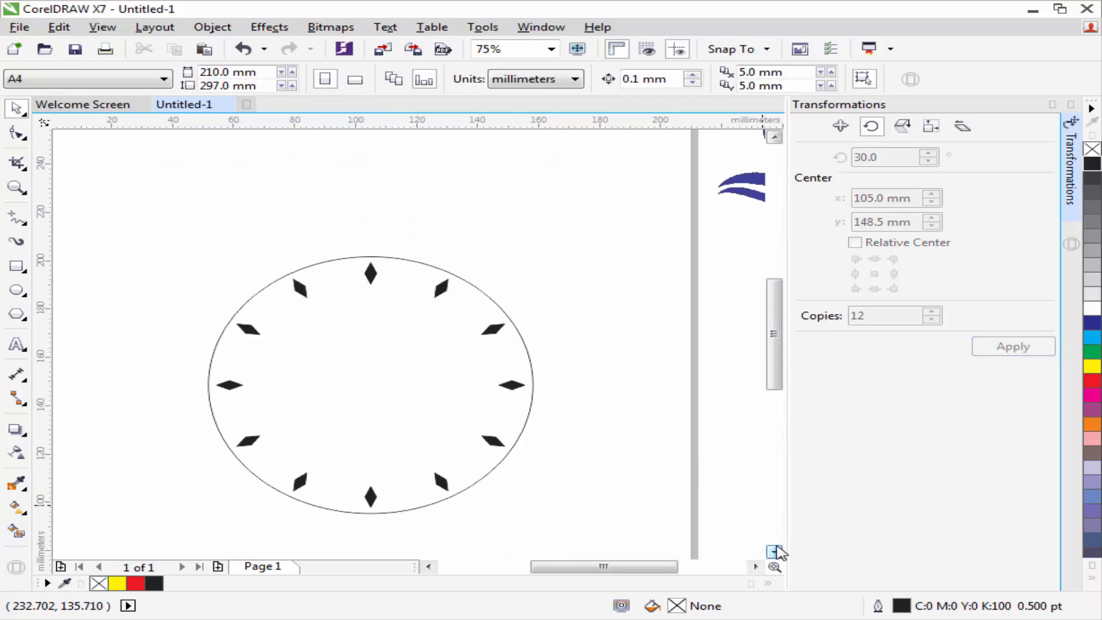
pyautogui.scroll(-2, 717, 489)
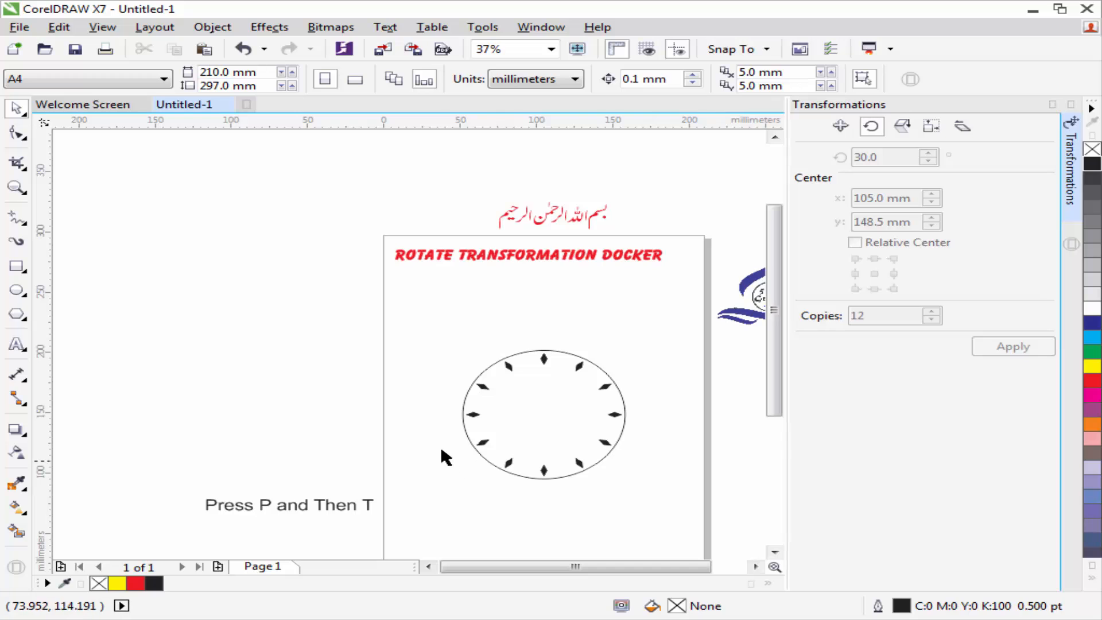
pyautogui.click(208, 506)
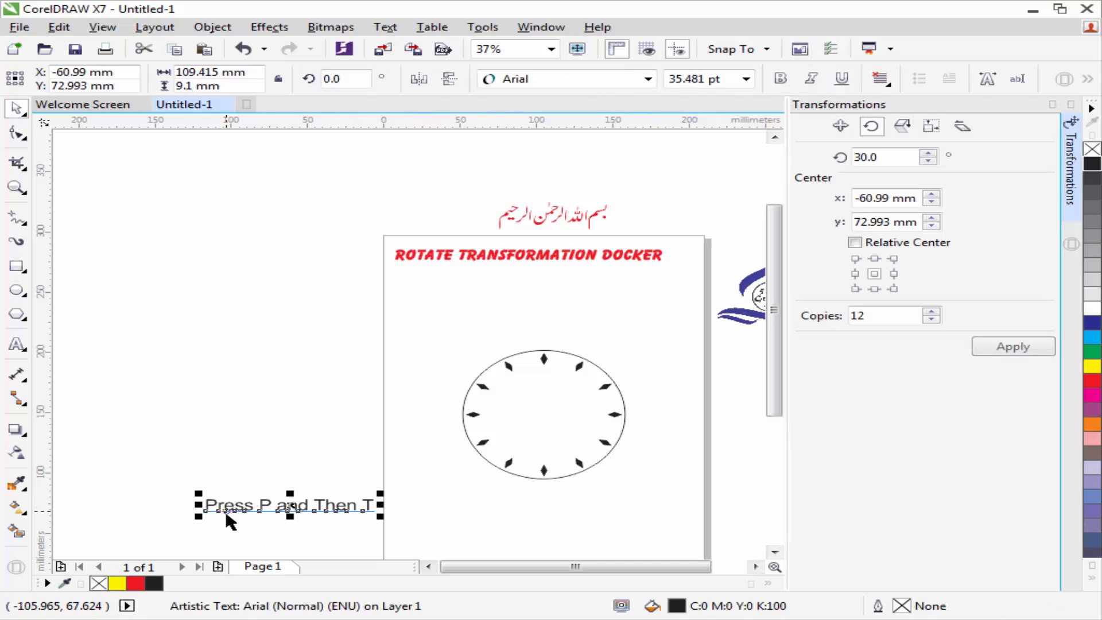
pyautogui.press('Delete')
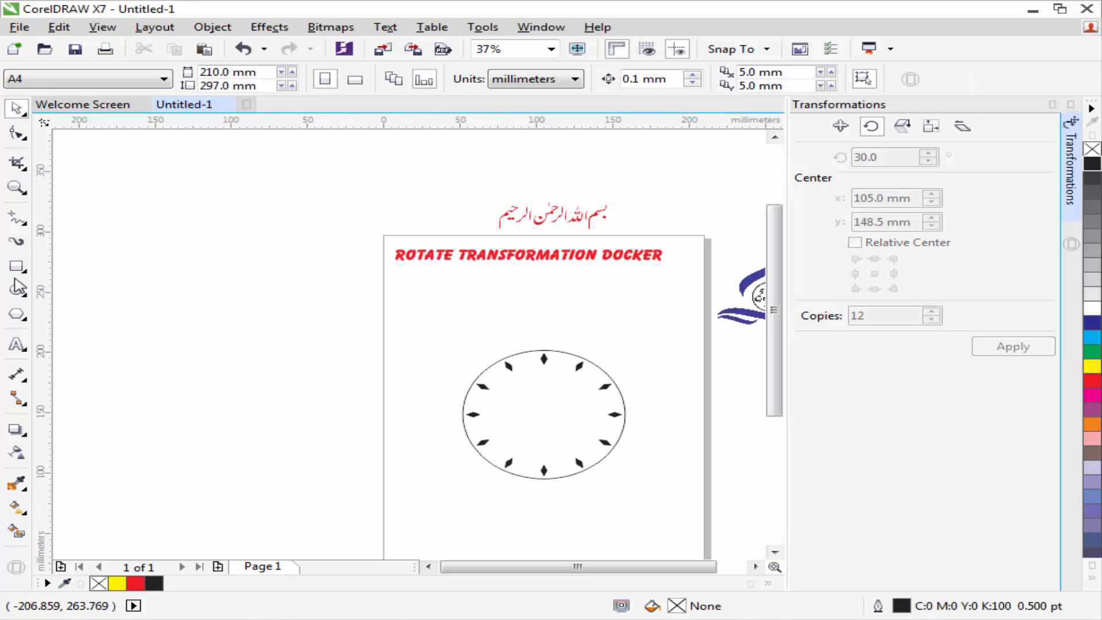
# Draw a circle about 15.5 mm in diameter with the Ellipse tool beside the page and fill it black.
pyautogui.click(17, 290)
pyautogui.moveTo(232, 387); pyautogui.dragTo(263, 414)
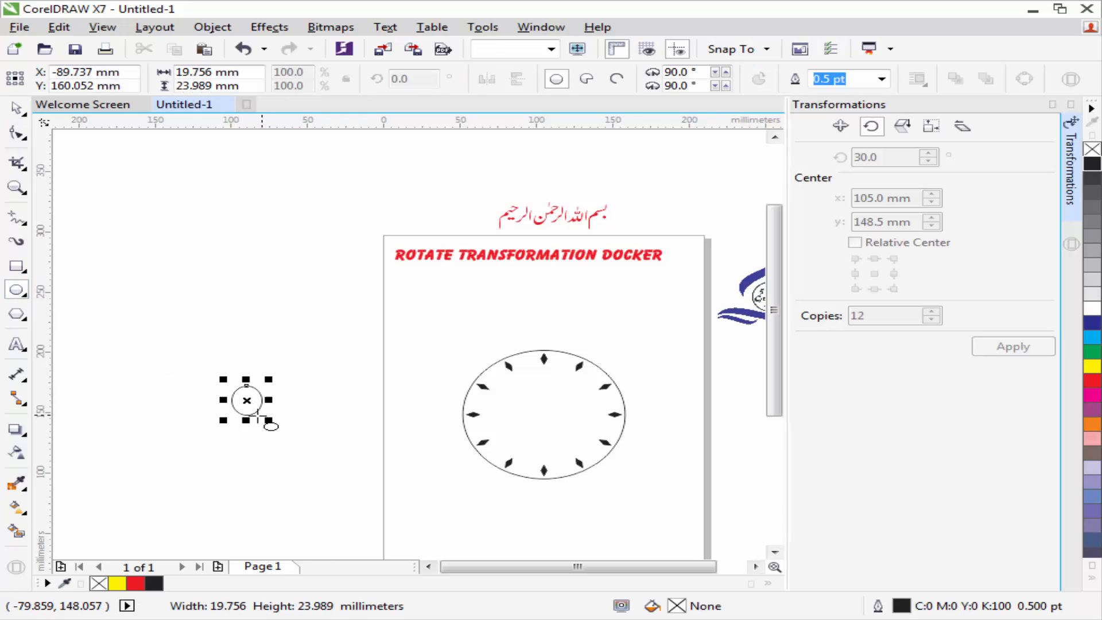
pyautogui.press('Delete')
pyautogui.moveTo(178, 364); pyautogui.dragTo(195, 388)
pyautogui.click(16, 108)
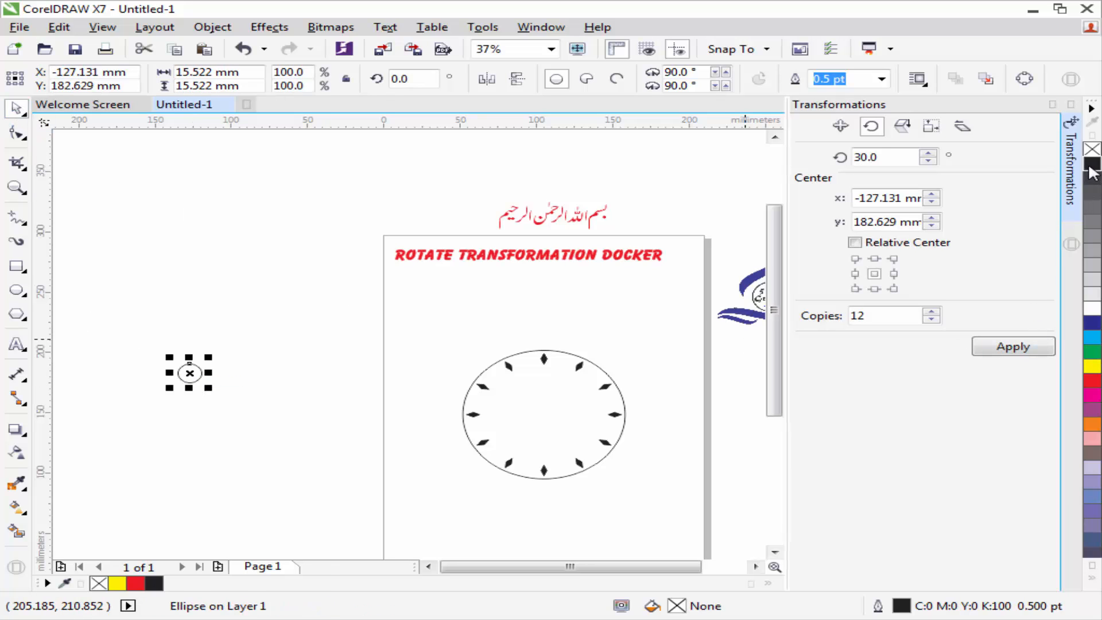
pyautogui.click(1091, 166)
pyautogui.click(345, 353)
# Centre the small black circle on the page, in the middle of the ring of diamonds.
pyautogui.moveTo(190, 374); pyautogui.dragTo(419, 425)
pyautogui.press('p')
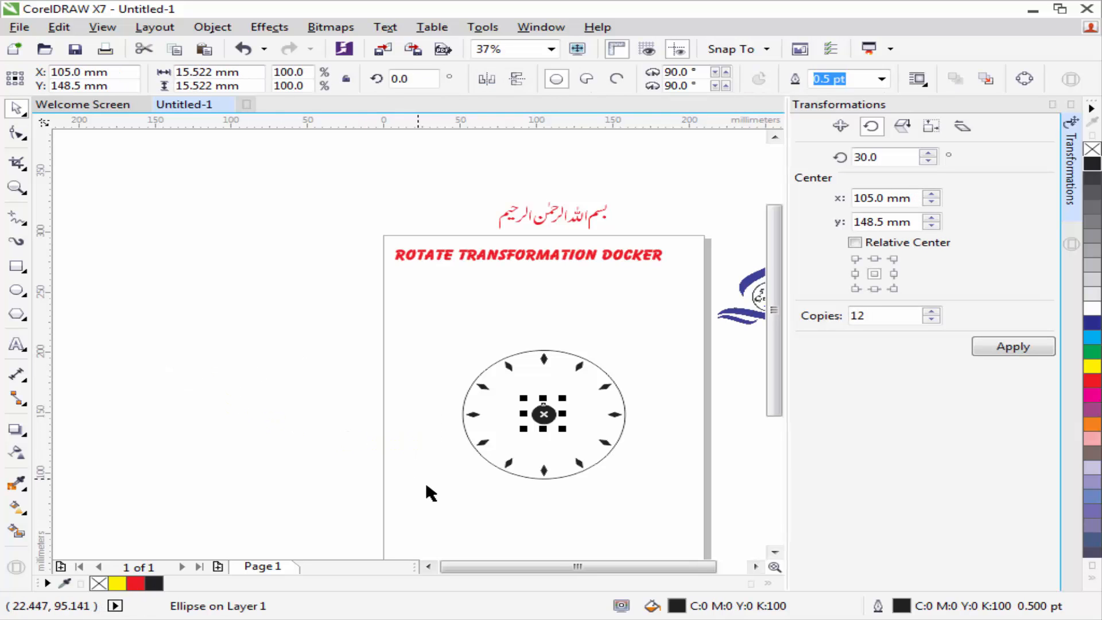
pyautogui.click(585, 539)
pyautogui.scroll(2, 560, 412)
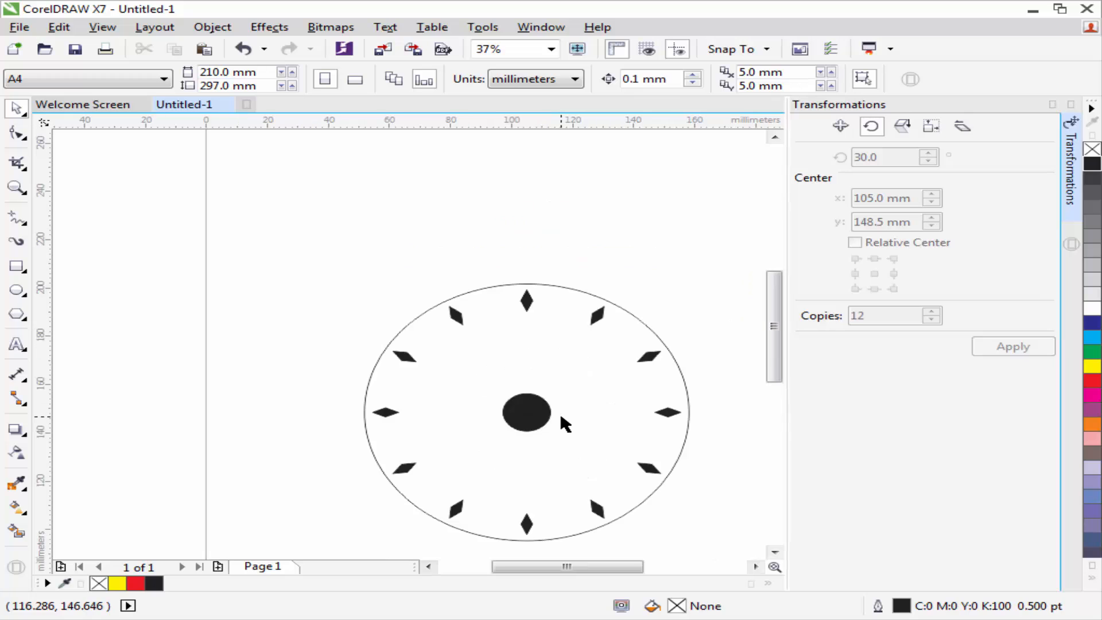
pyautogui.scroll(-2, 563, 431)
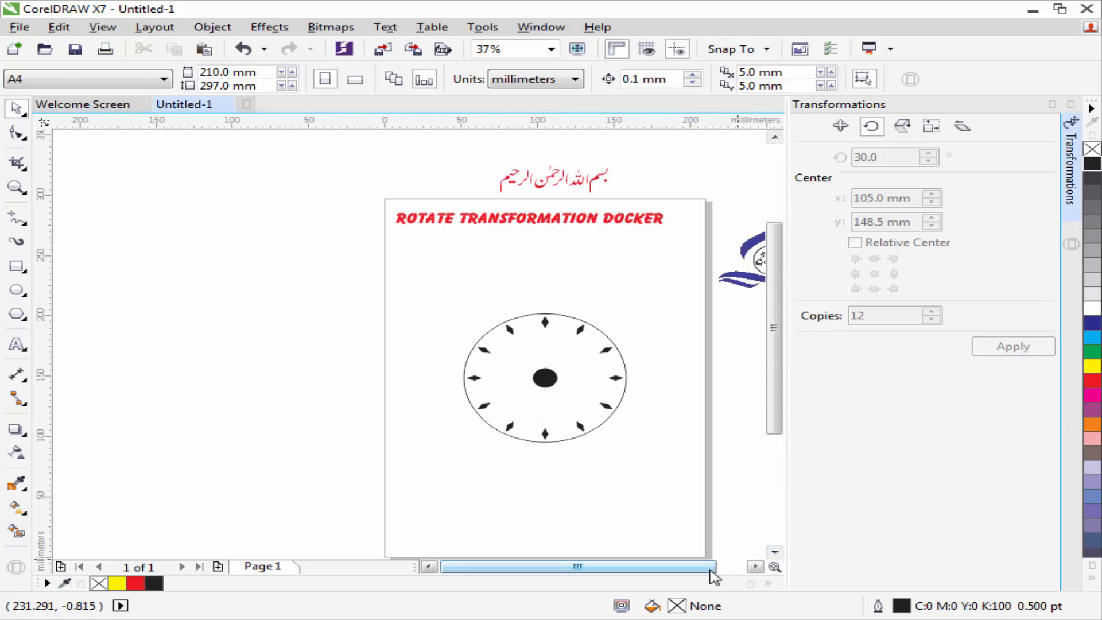
# Draw an upward-pointing arrow shape about 8.5 mm wide and 50 mm tall outside the page.
pyautogui.hscroll(2, 716, 575)
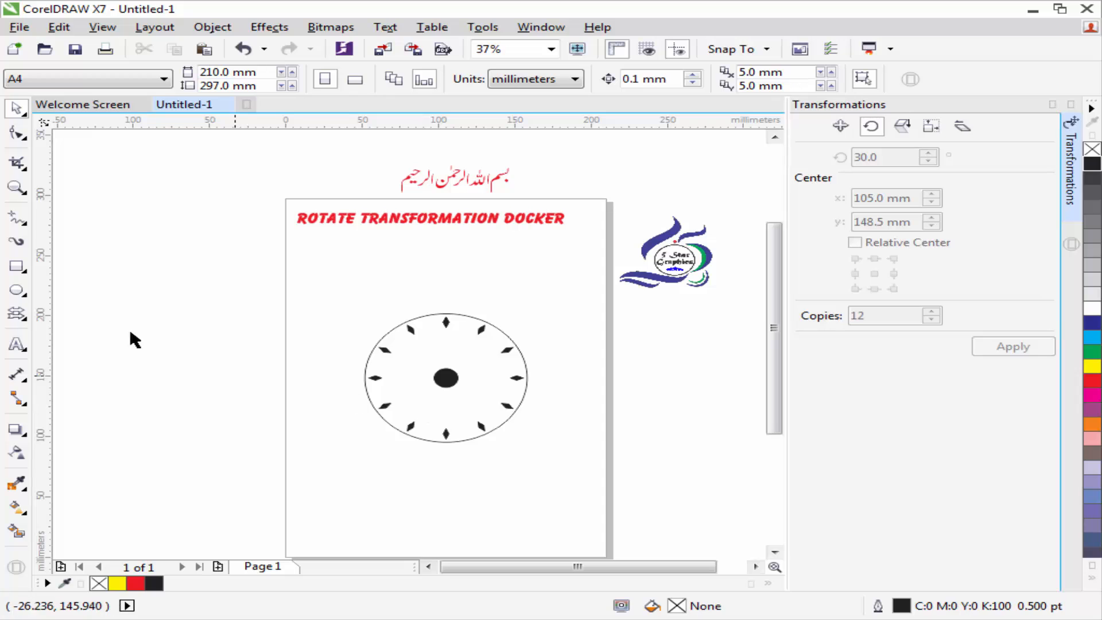
pyautogui.click(19, 316)
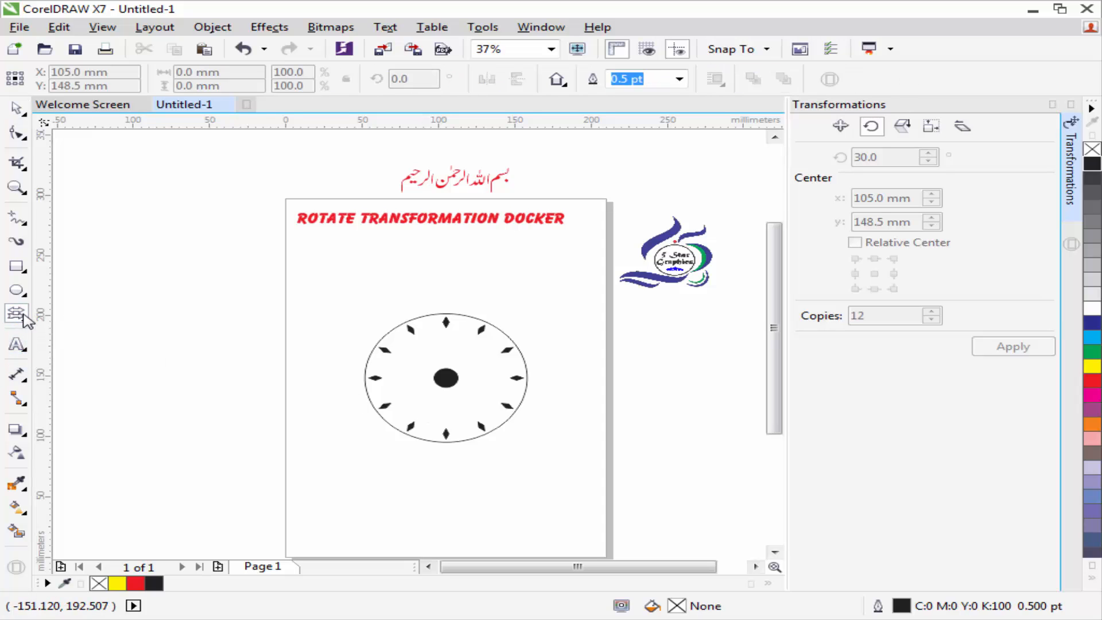
pyautogui.click(565, 84)
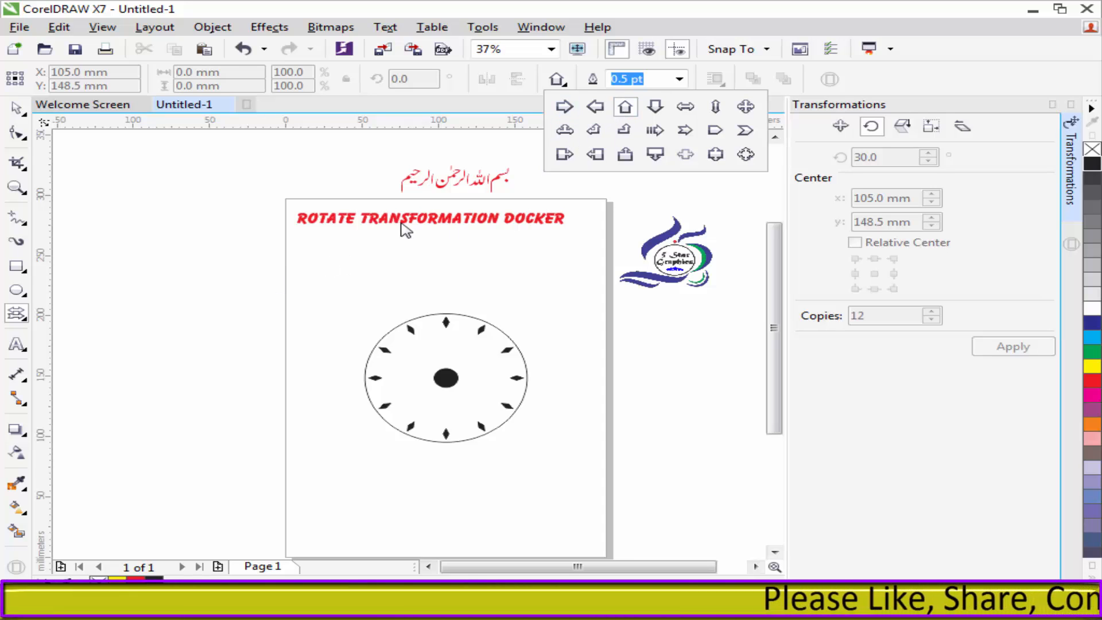
pyautogui.click(202, 260)
pyautogui.moveTo(222, 285); pyautogui.dragTo(232, 347)
pyautogui.press('space')
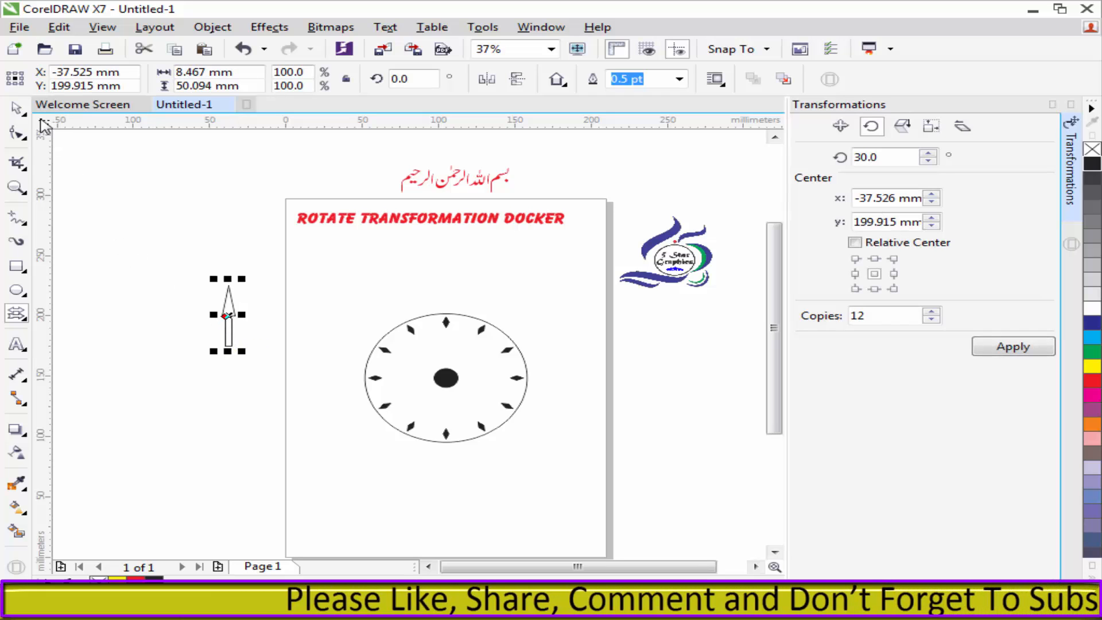
pyautogui.click(284, 287)
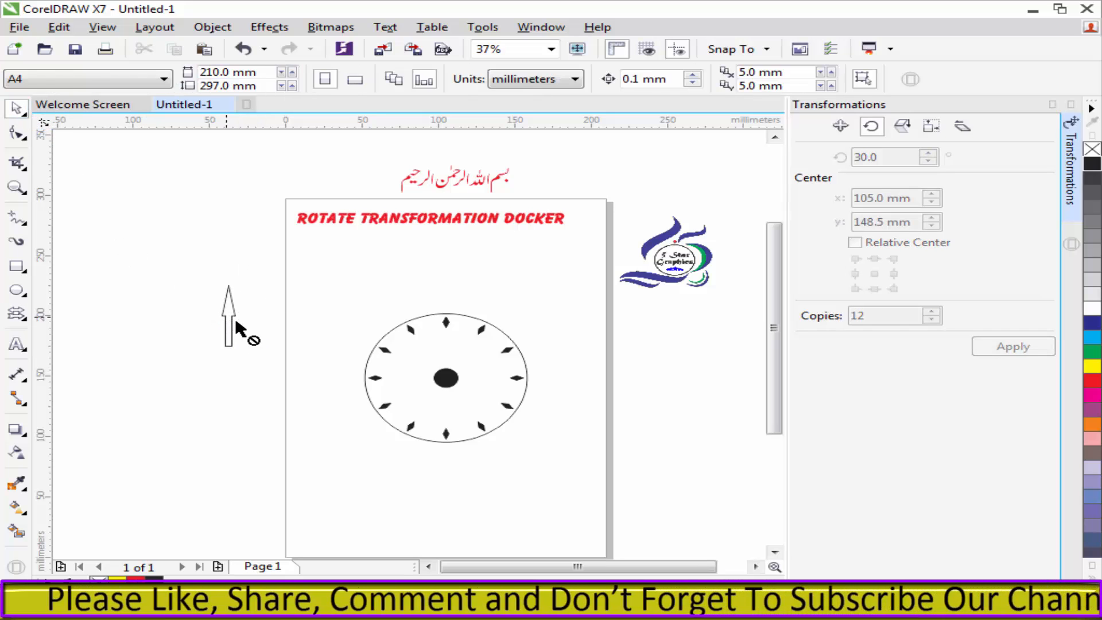
# Move the arrow onto the clock face, scale it to about 5.6 by 33.3 mm and centre it on the page.
pyautogui.moveTo(225, 315); pyautogui.dragTo(330, 340)
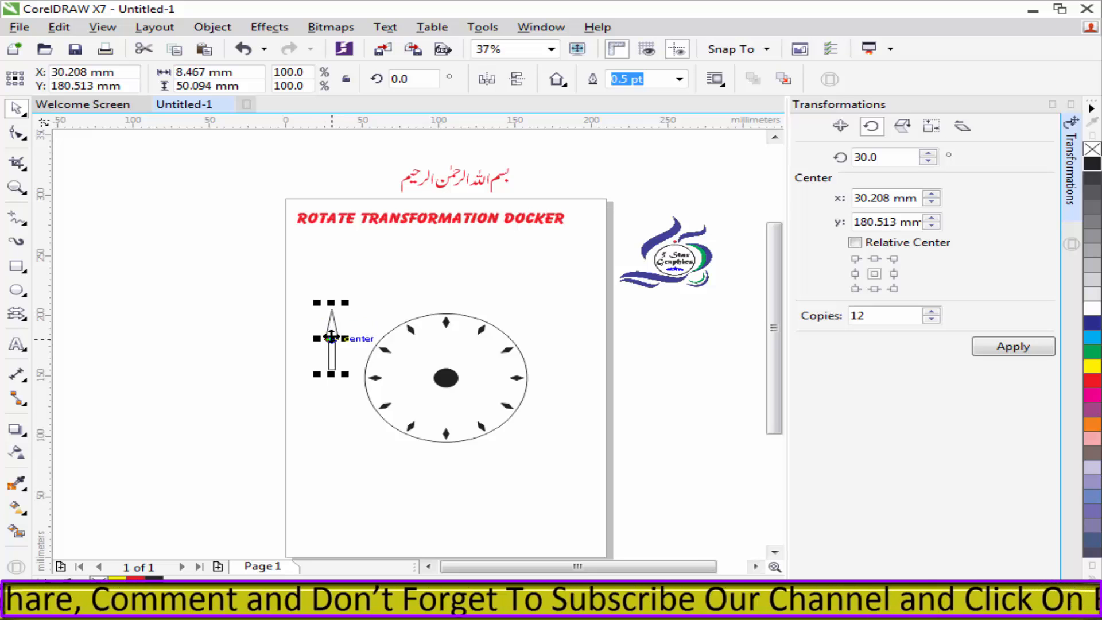
pyautogui.click(17, 188)
pyautogui.moveTo(266, 278); pyautogui.dragTo(580, 485)
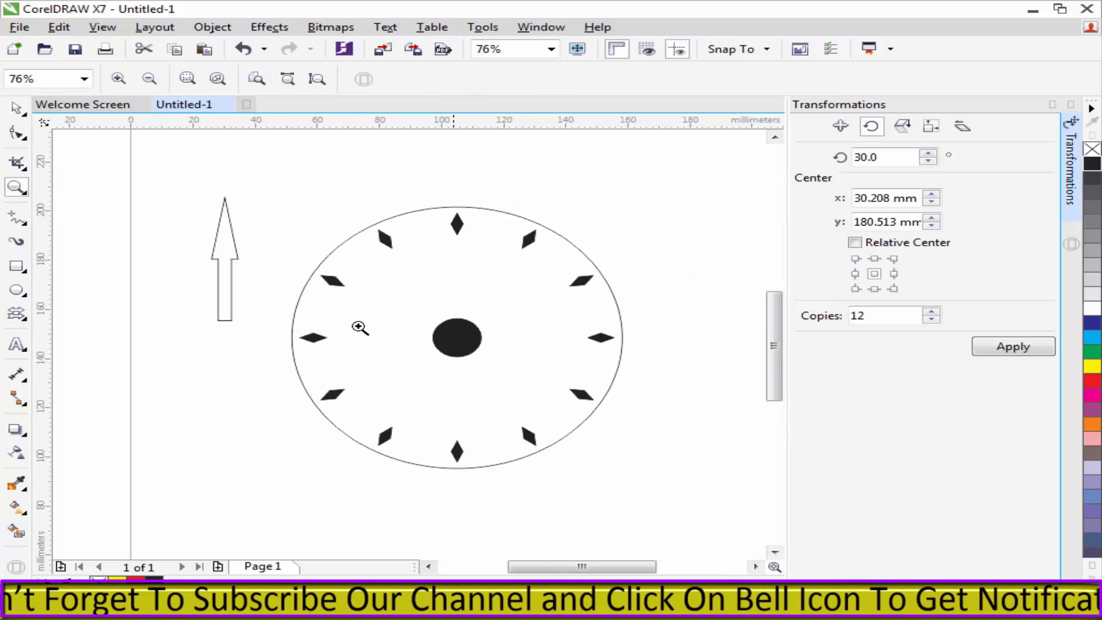
pyautogui.click(17, 108)
pyautogui.moveTo(224, 253); pyautogui.dragTo(465, 293)
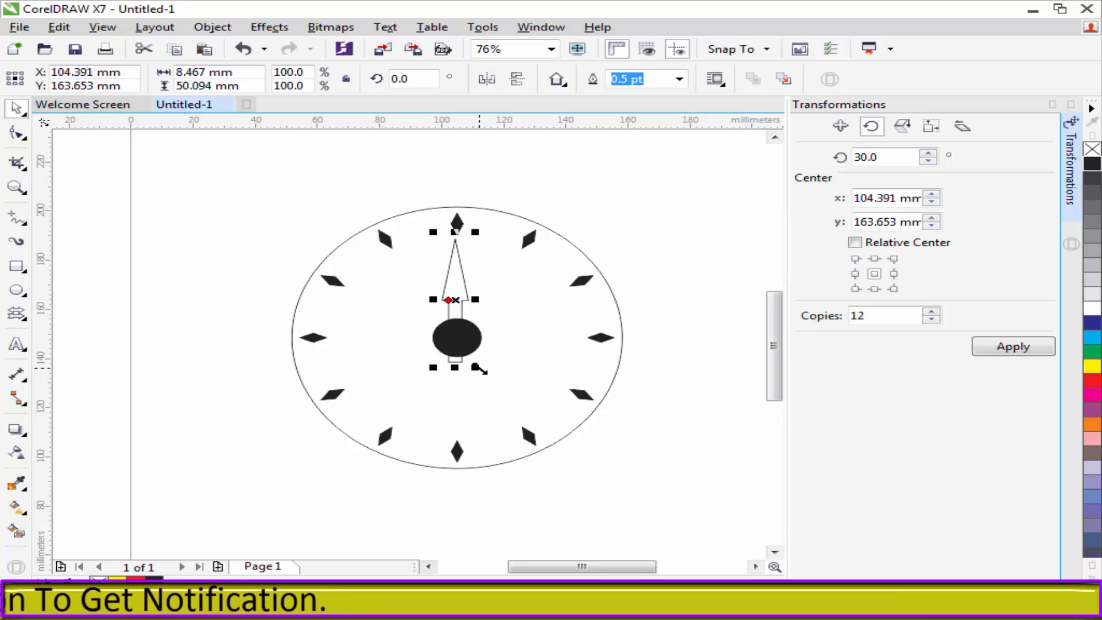
pyautogui.moveTo(481, 368); pyautogui.dragTo(462, 295)
pyautogui.click(215, 234)
pyautogui.press('p')
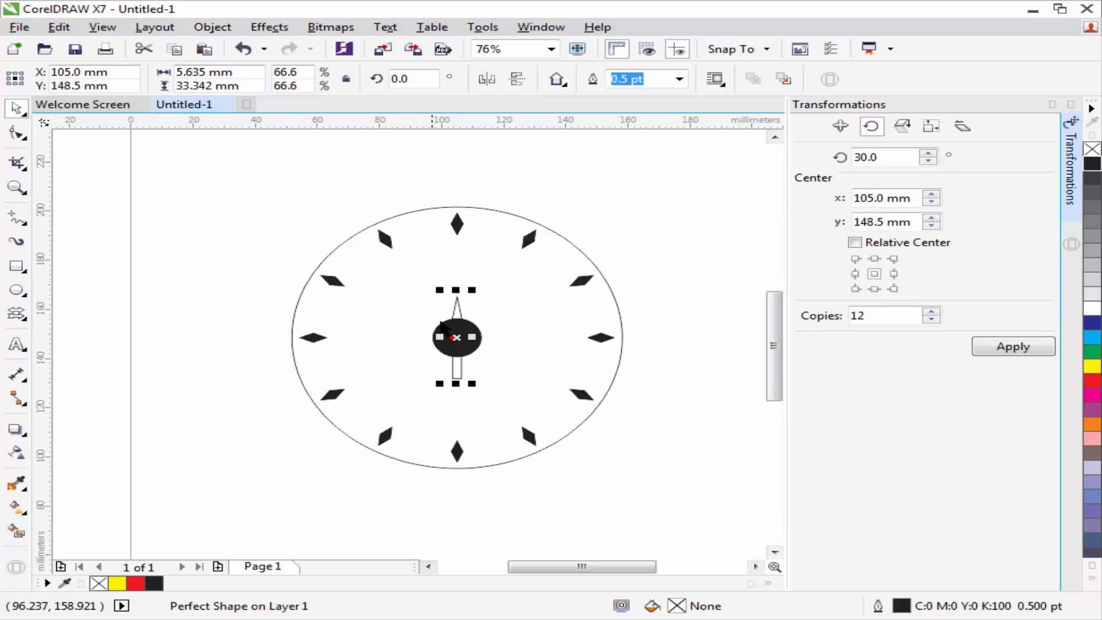
# Nudge the arrow up to Y 168.0 mm so its base rests in the black centre circle, and fill it black.
pyautogui.moveTo(474, 368); pyautogui.dragTo(537, 373)
pyautogui.press('Up')
pyautogui.press('Up')
pyautogui.press('Up')
pyautogui.press('Up')
pyautogui.press('Up')
pyautogui.press('Up')
pyautogui.press('Up')
pyautogui.press('Up')
pyautogui.press('Up')
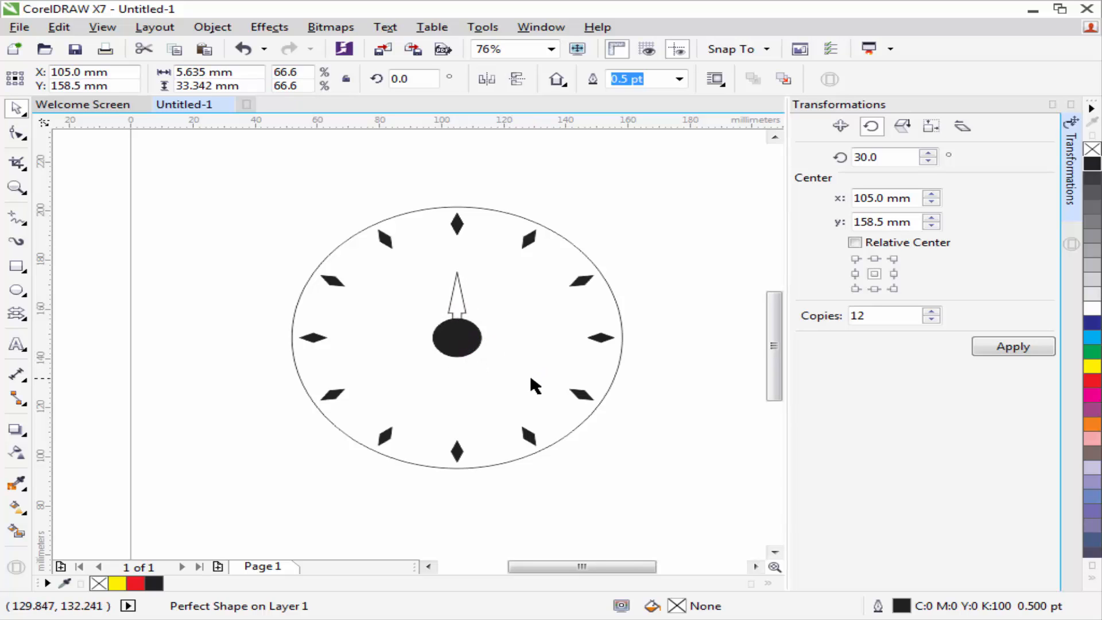
pyautogui.press('Up')
pyautogui.press('Up')
pyautogui.press('Up')
pyautogui.press('Up')
pyautogui.press('Up')
pyautogui.press('Up')
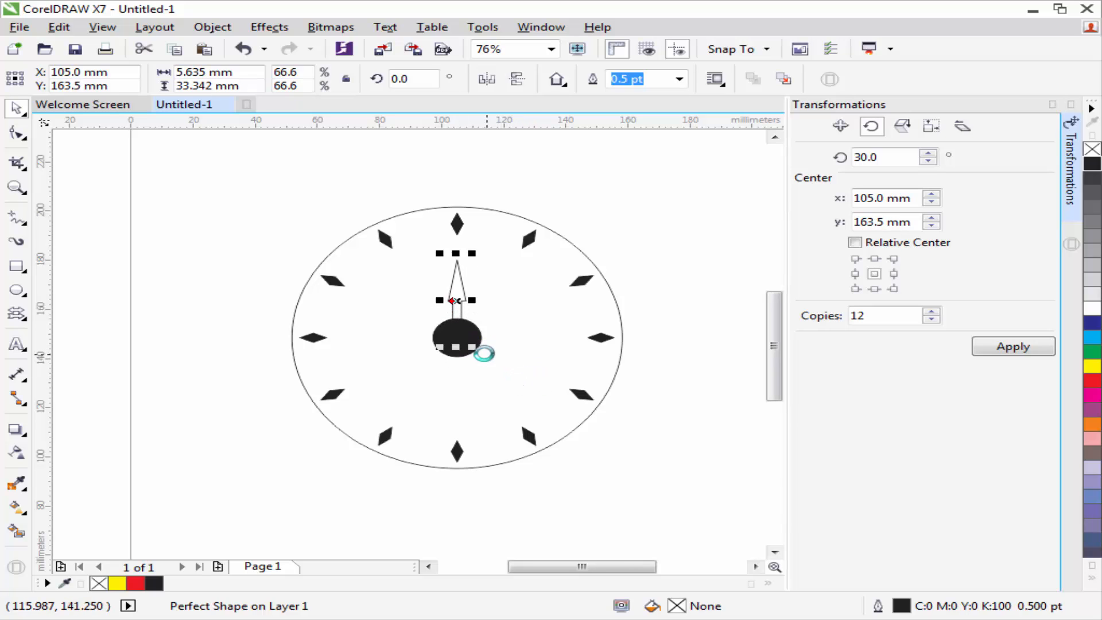
pyautogui.press('Up')
pyautogui.press('Up')
pyautogui.press('Up')
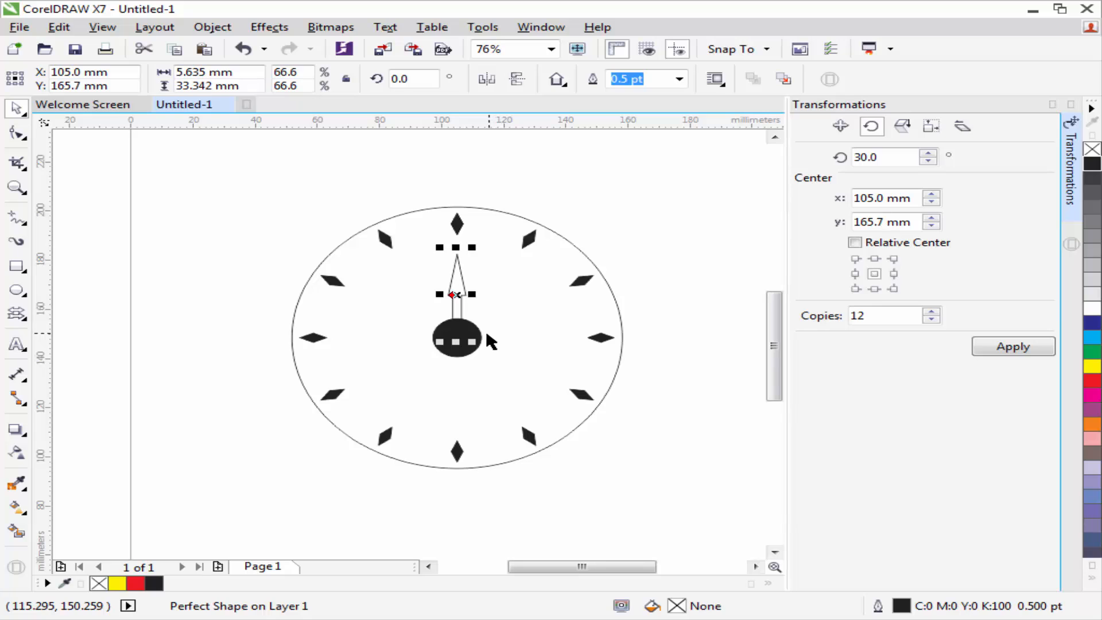
pyautogui.press('Up')
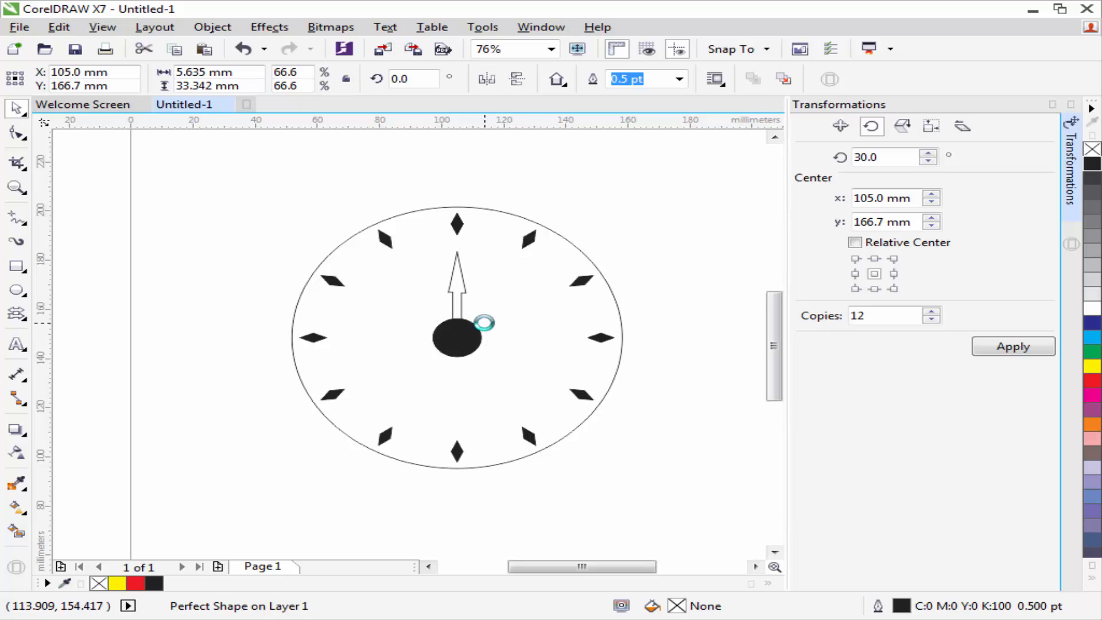
pyautogui.press('Up')
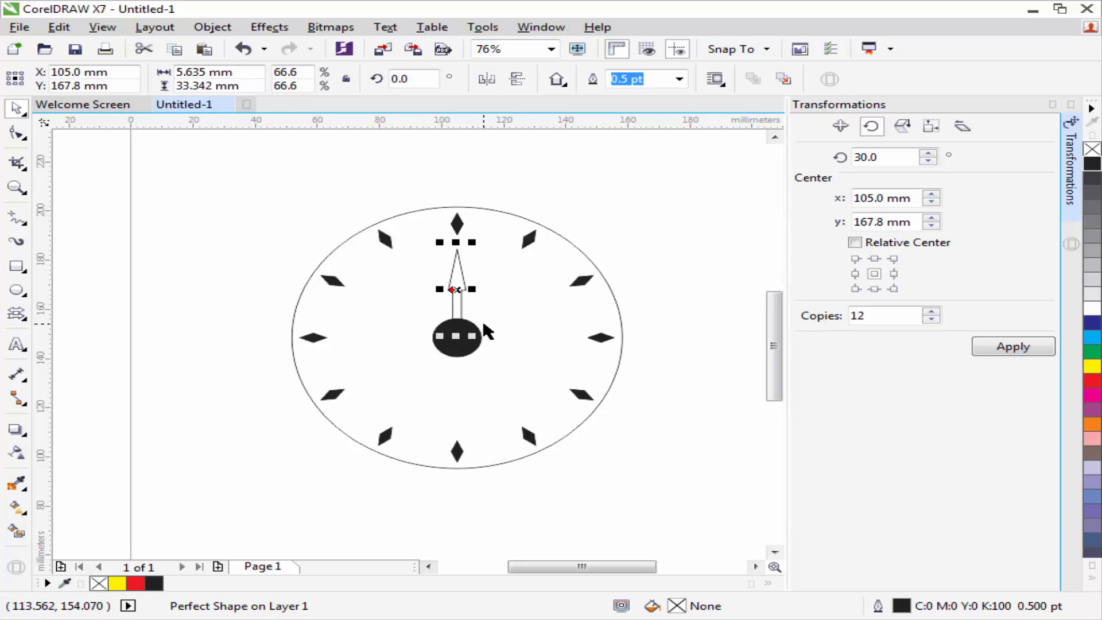
pyautogui.press('Up')
pyautogui.click(1094, 164)
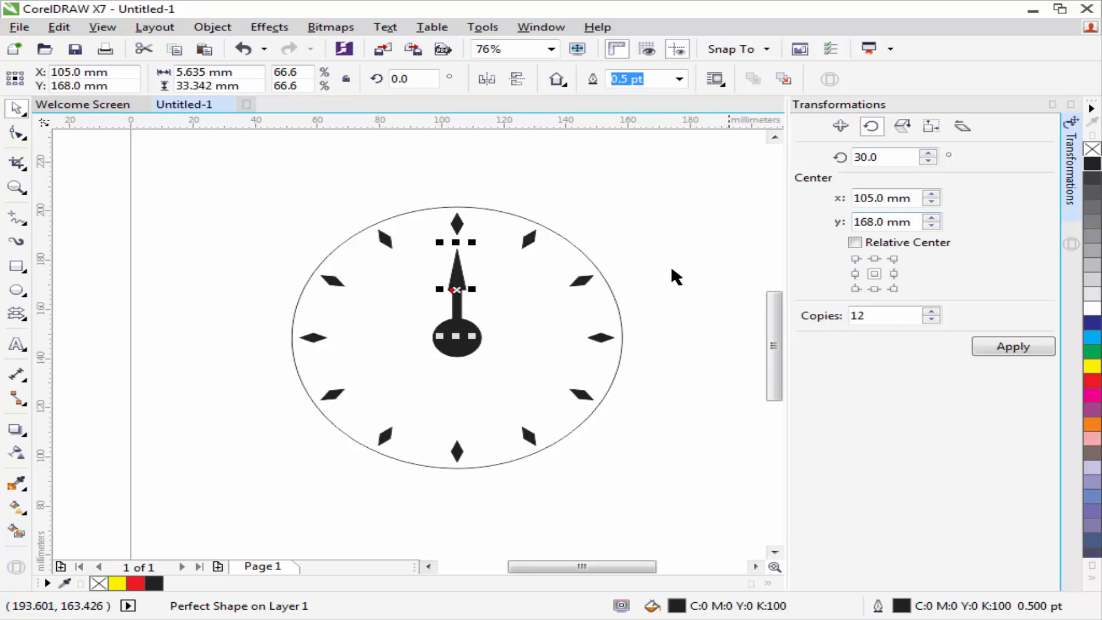
pyautogui.click(666, 275)
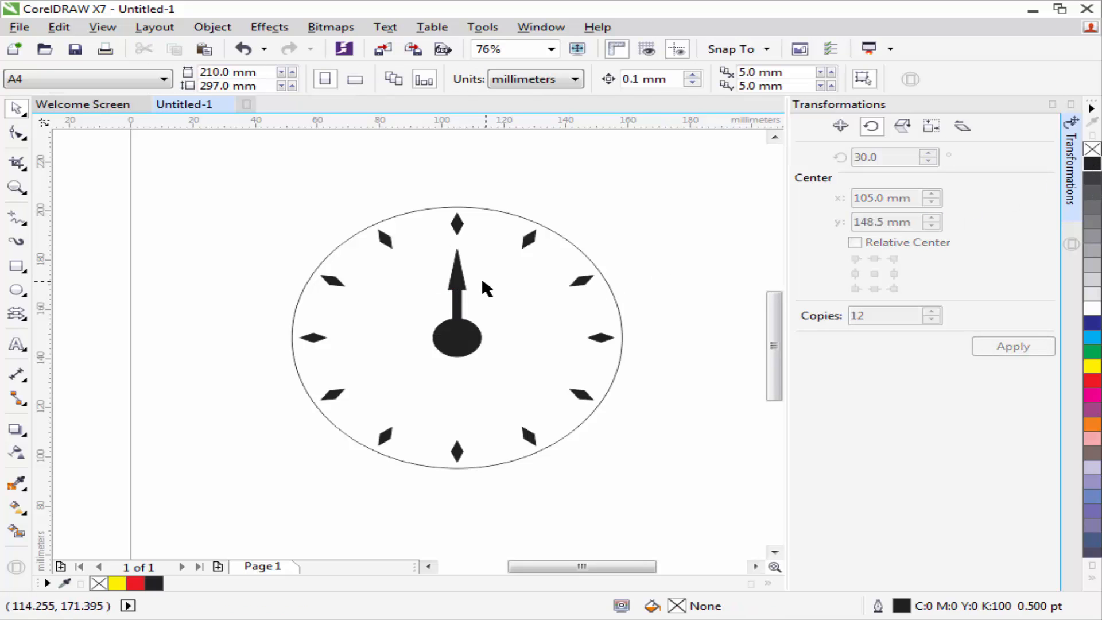
# Paste a copy of the upright arrow hand in place and flip the copy vertically.
pyautogui.click(460, 287)
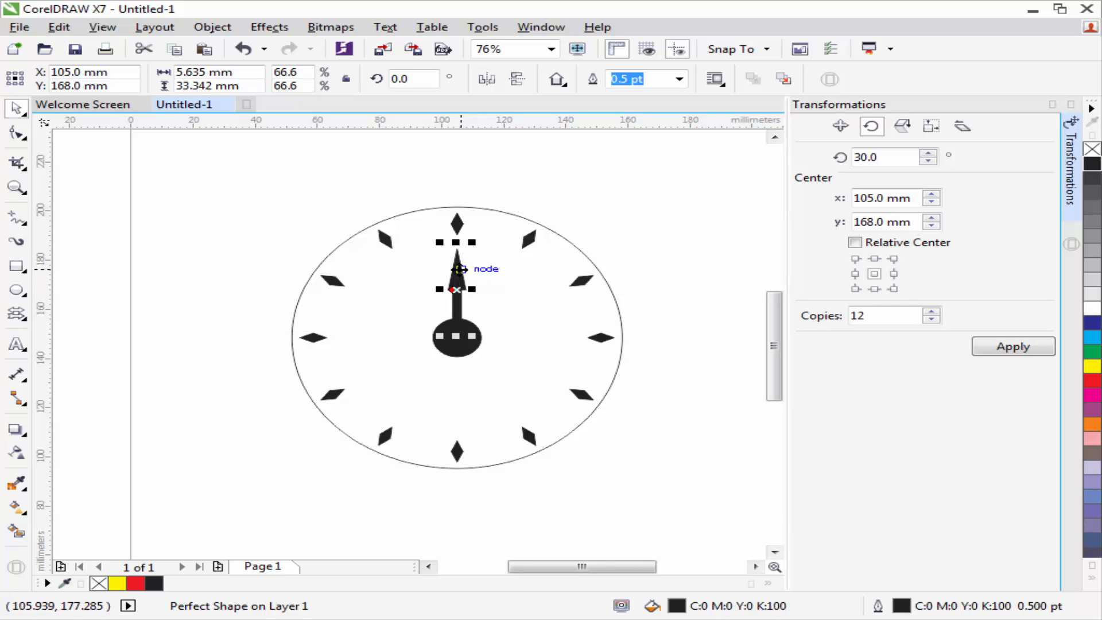
pyautogui.rightClick(457, 273)
pyautogui.click(511, 348)
pyautogui.click(597, 233)
pyautogui.rightClick(586, 211)
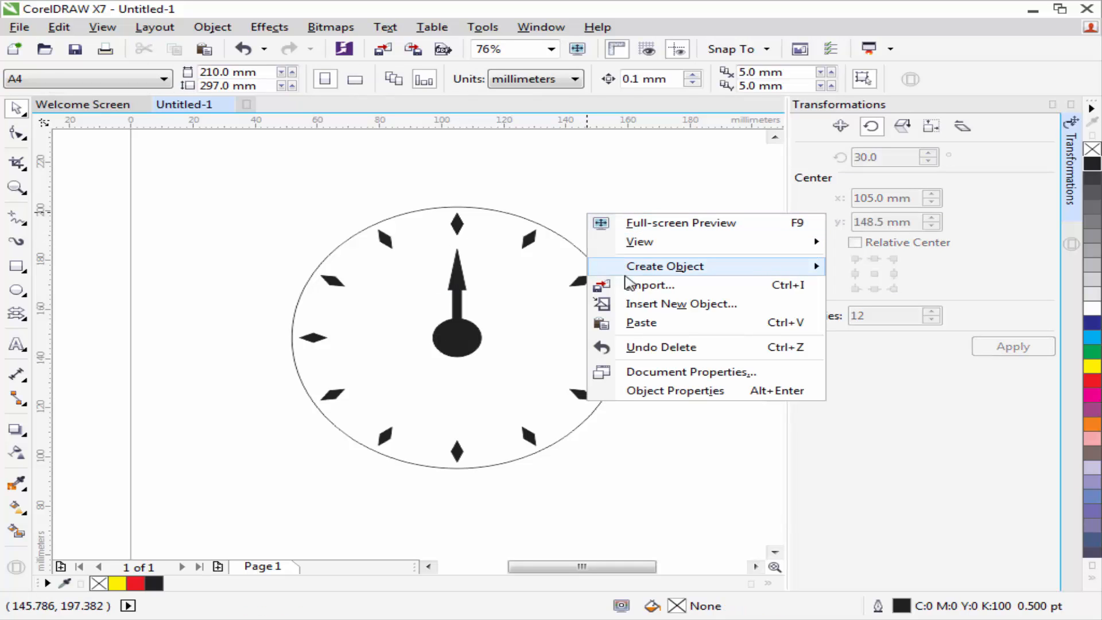
pyautogui.click(635, 323)
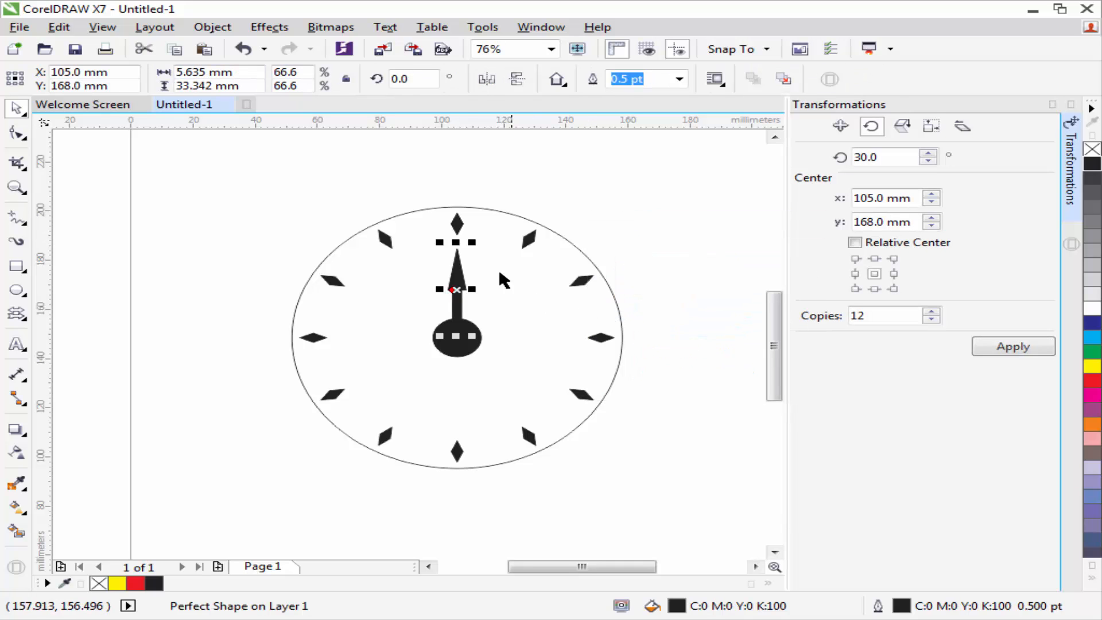
pyautogui.click(518, 83)
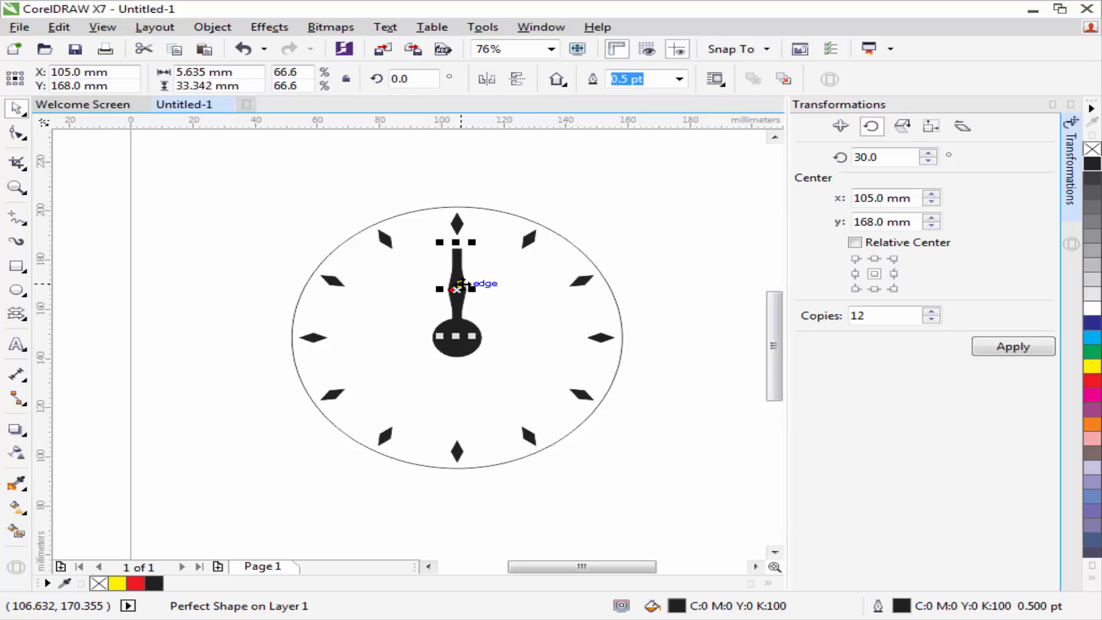
# Rotate the flipped arrow to about 313.8 degrees and move it so its base meets the lower left of the black centre circle.
pyautogui.moveTo(456, 286); pyautogui.dragTo(463, 368)
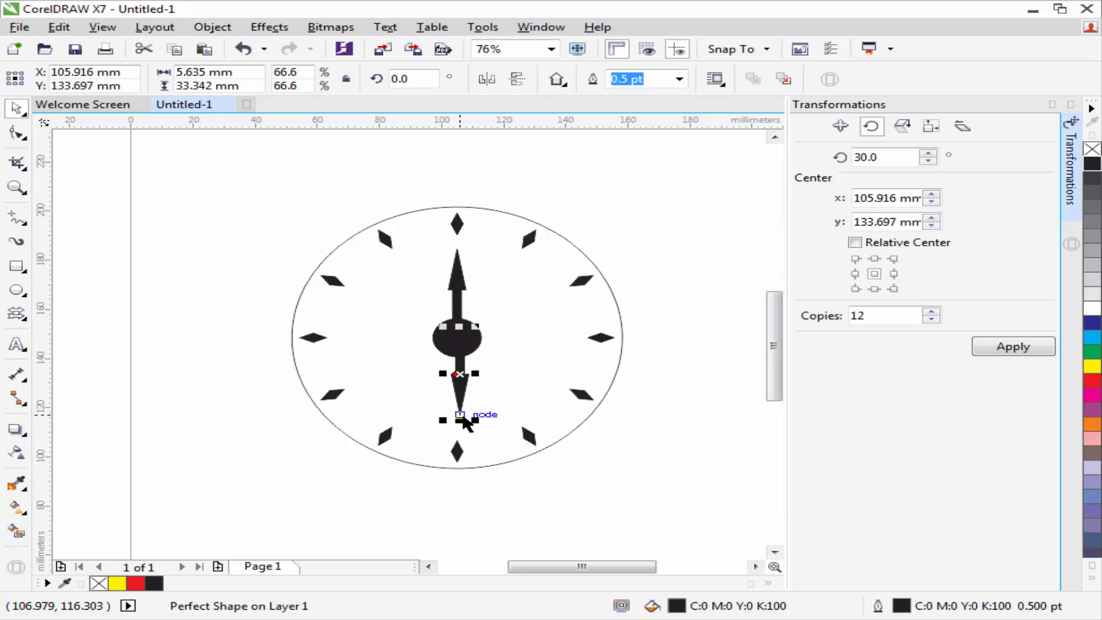
pyautogui.click(459, 418)
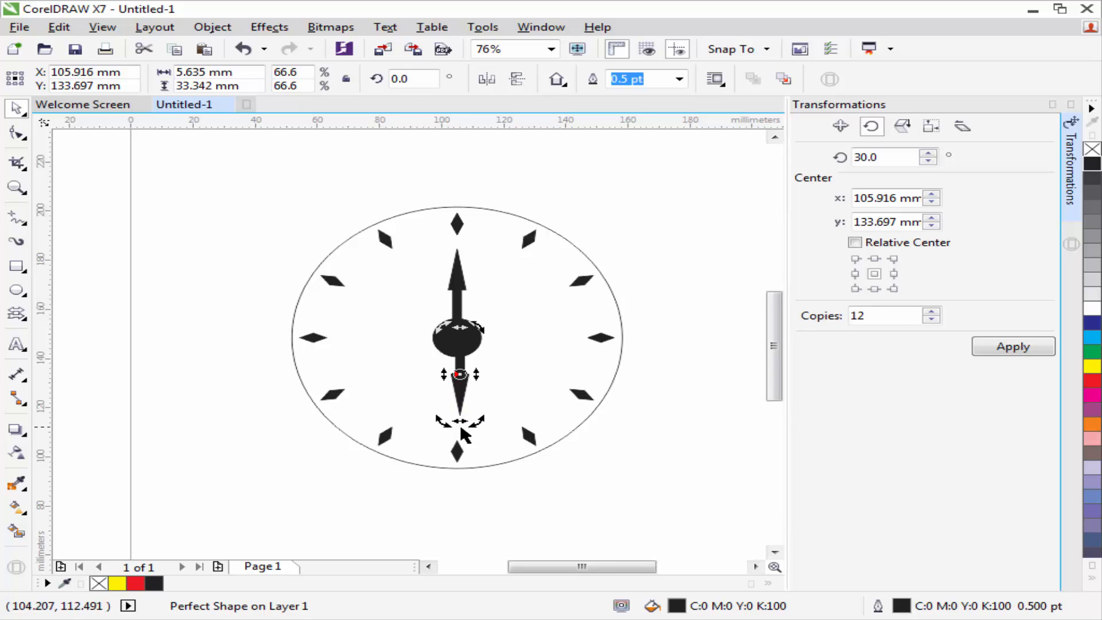
pyautogui.moveTo(474, 426); pyautogui.dragTo(416, 432)
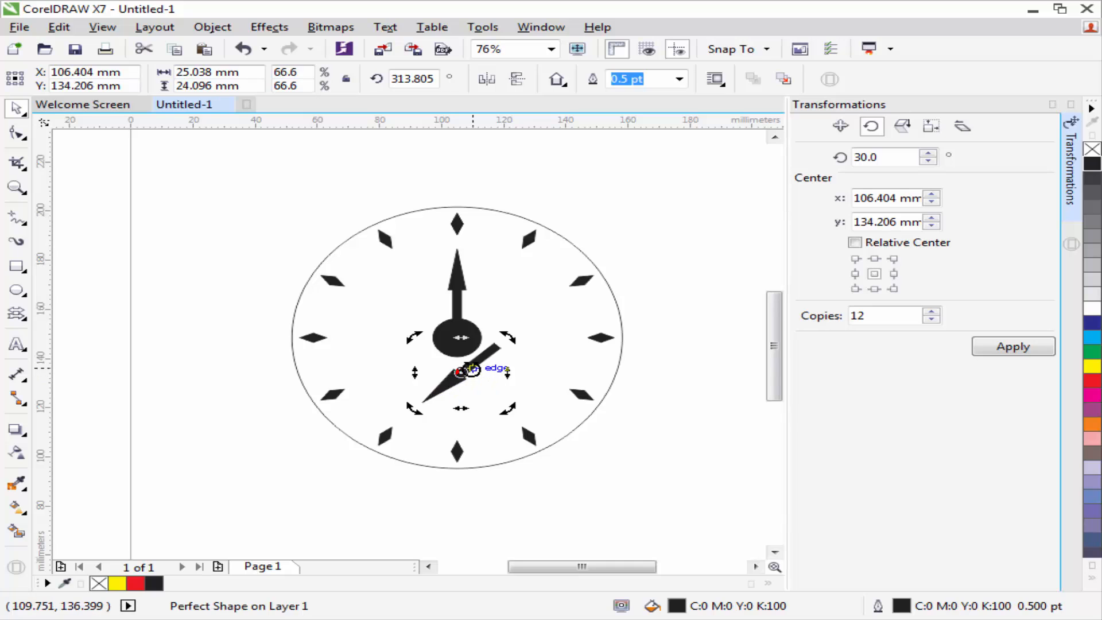
pyautogui.click(193, 218)
pyautogui.moveTo(486, 365); pyautogui.dragTo(434, 361)
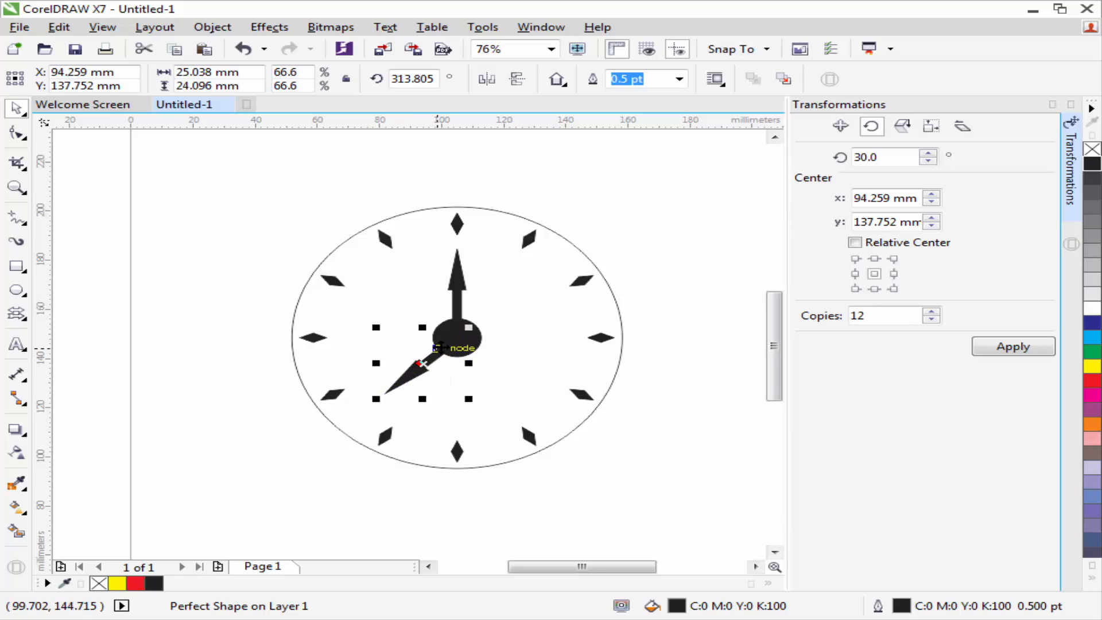
# Rotate the second hand to about 297 degrees and shift it outward so only its shaft end touches the centre circle.
pyautogui.click(440, 348)
pyautogui.moveTo(376, 399); pyautogui.dragTo(368, 385)
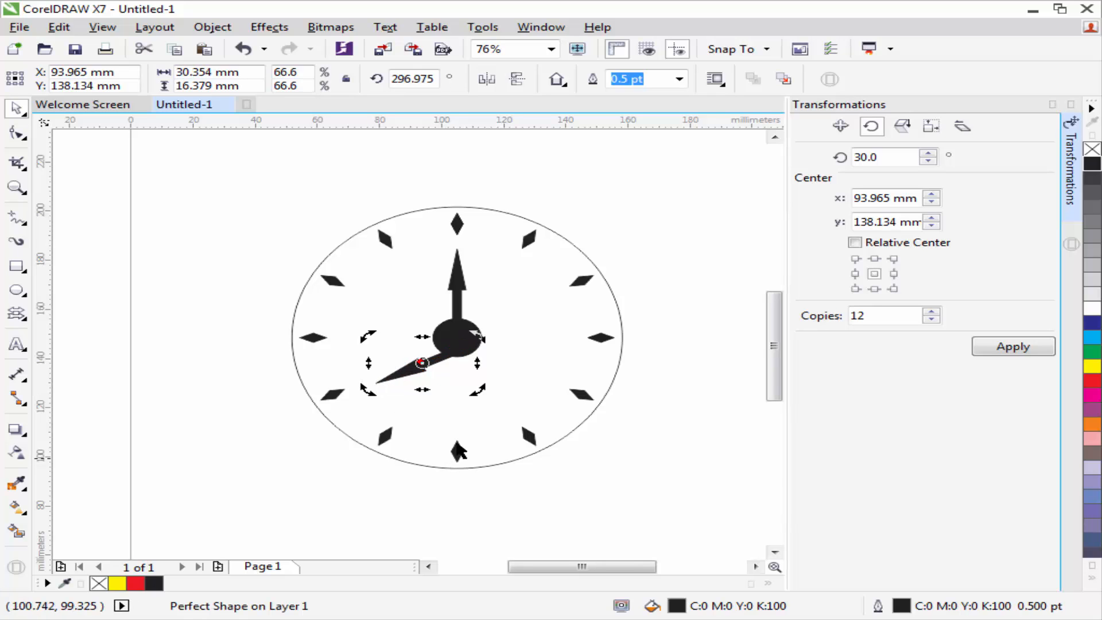
pyautogui.press('Up')
pyautogui.press('Up')
pyautogui.press('Up')
pyautogui.press('Up')
pyautogui.press('Up')
pyautogui.press('Up')
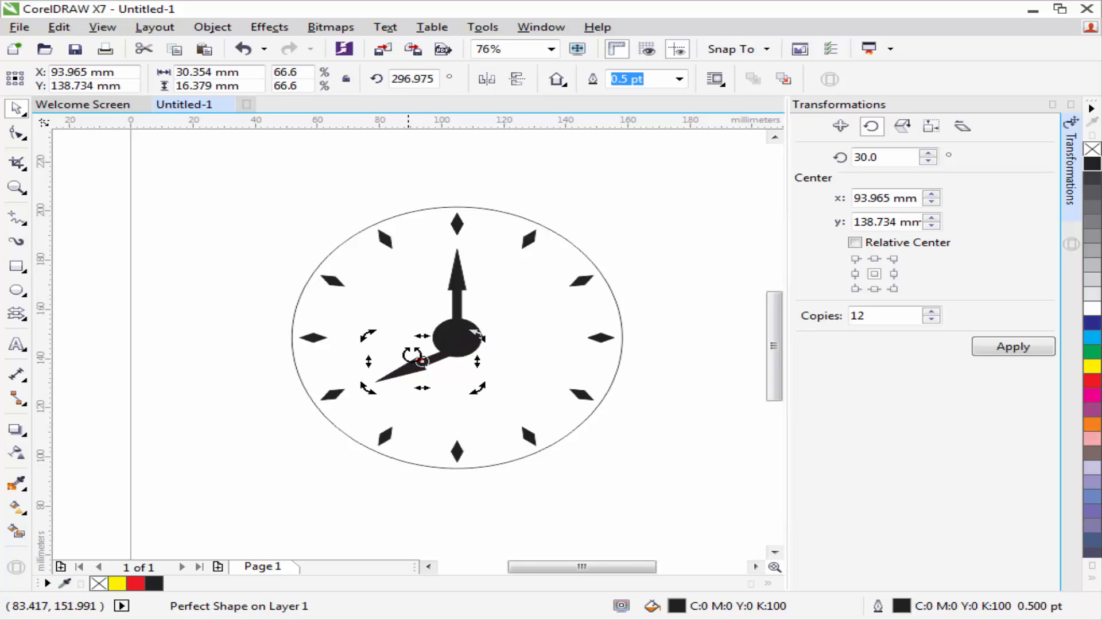
pyautogui.click(207, 196)
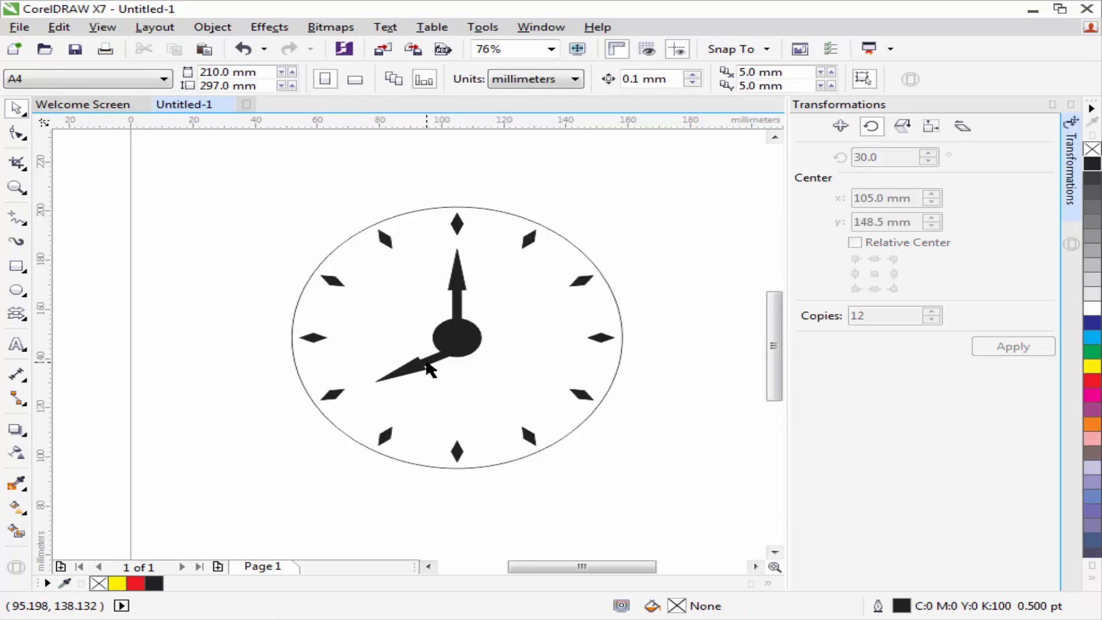
pyautogui.moveTo(431, 369); pyautogui.dragTo(406, 366)
pyautogui.click(574, 237)
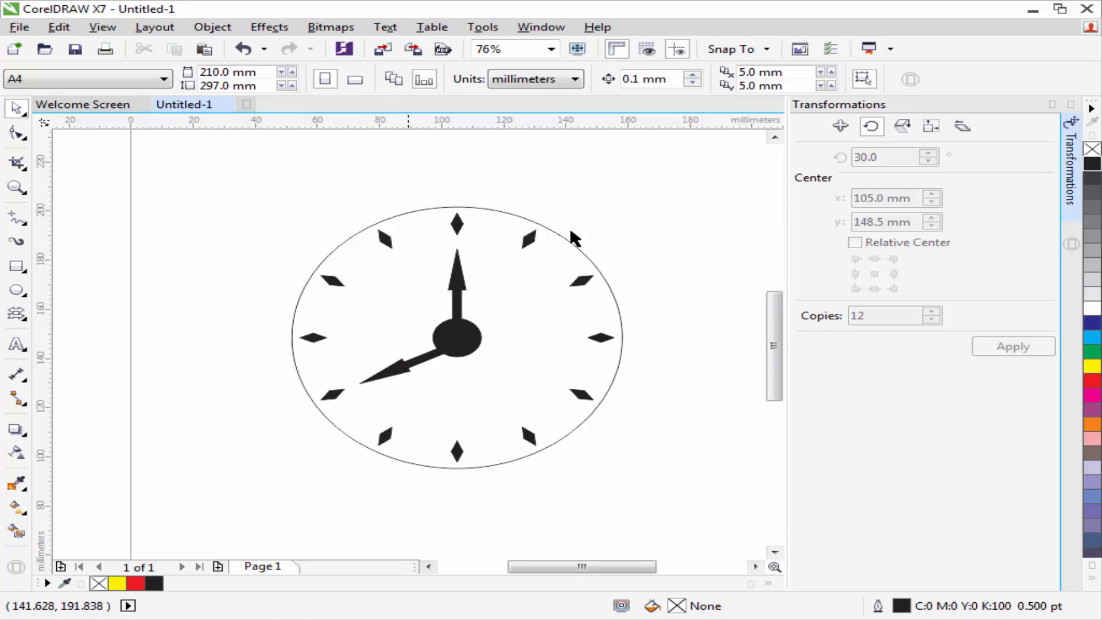
# Add the artistic text "12" to the left of the clock and set its font to Bazooka.
pyautogui.click(19, 345)
pyautogui.click(185, 389)
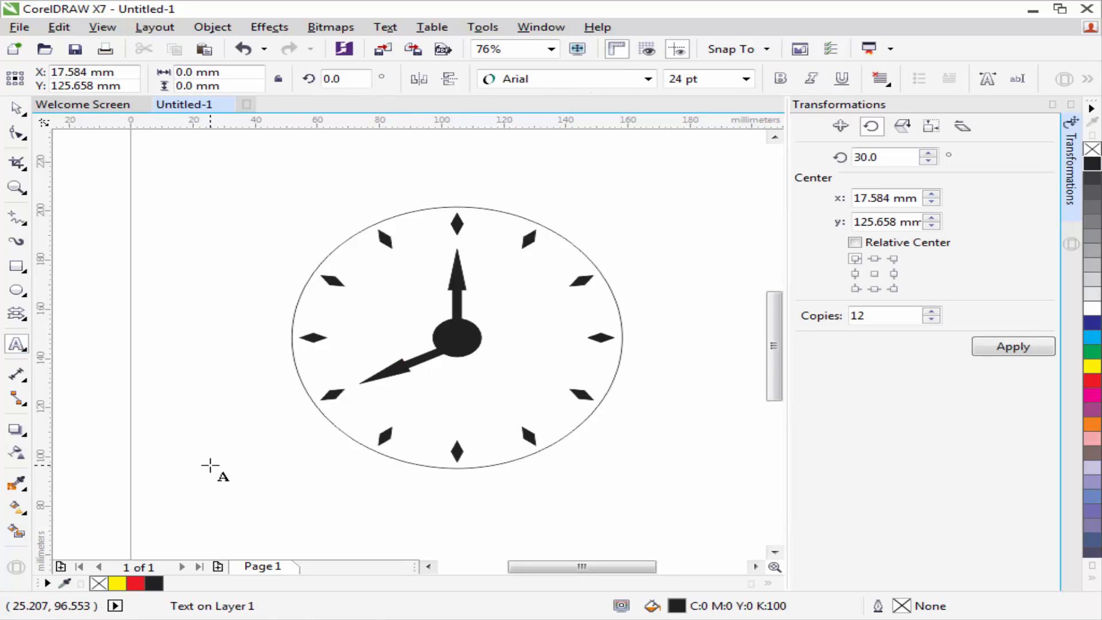
pyautogui.write('12')
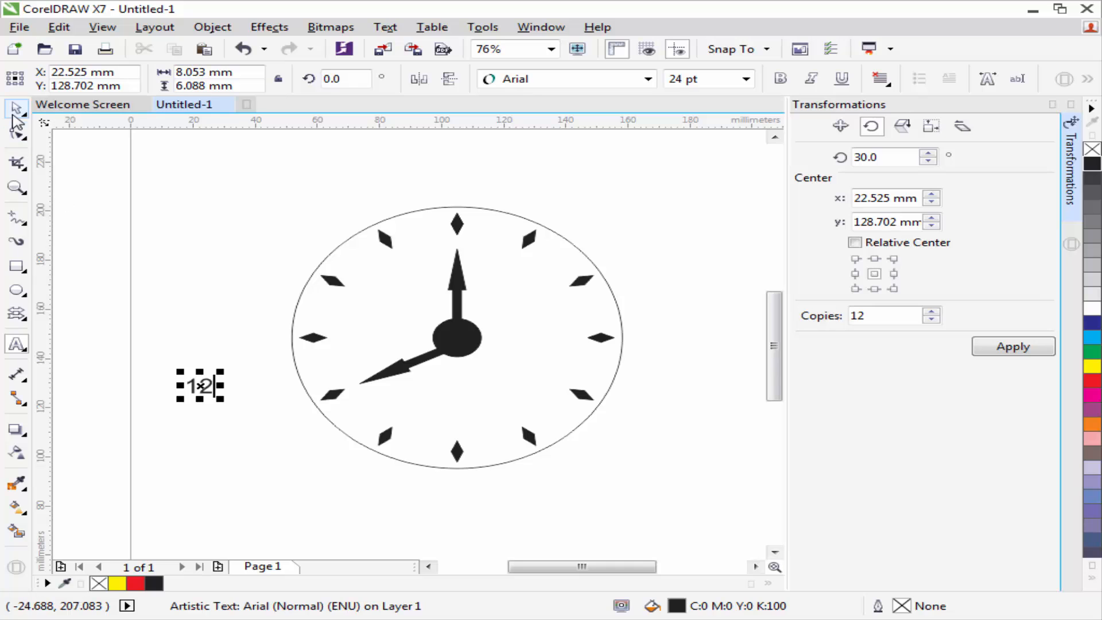
pyautogui.click(600, 79)
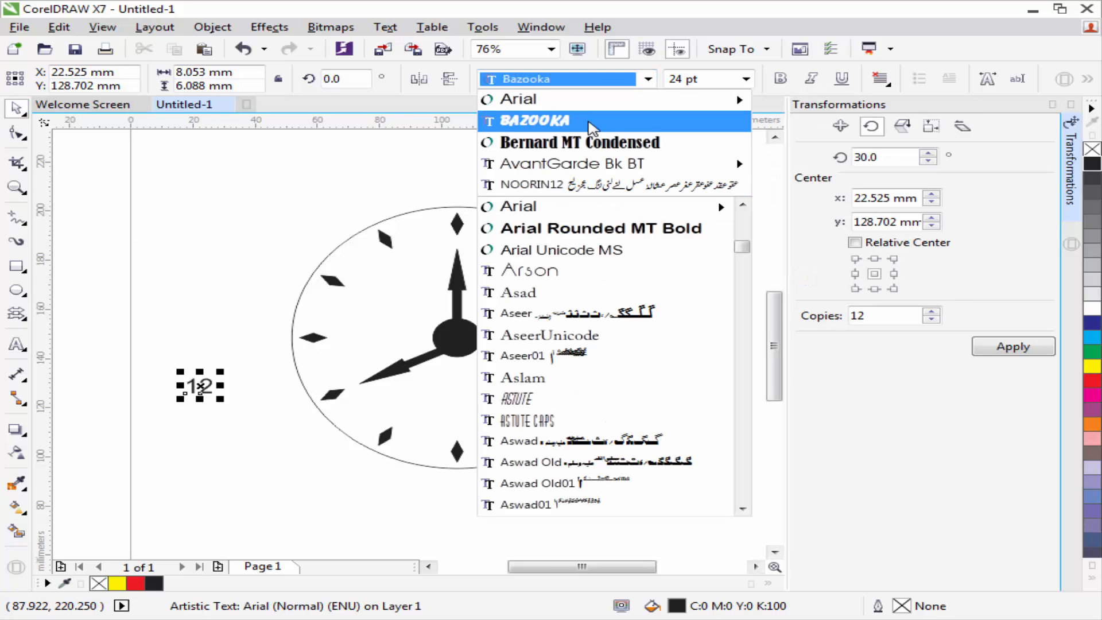
pyautogui.click(591, 121)
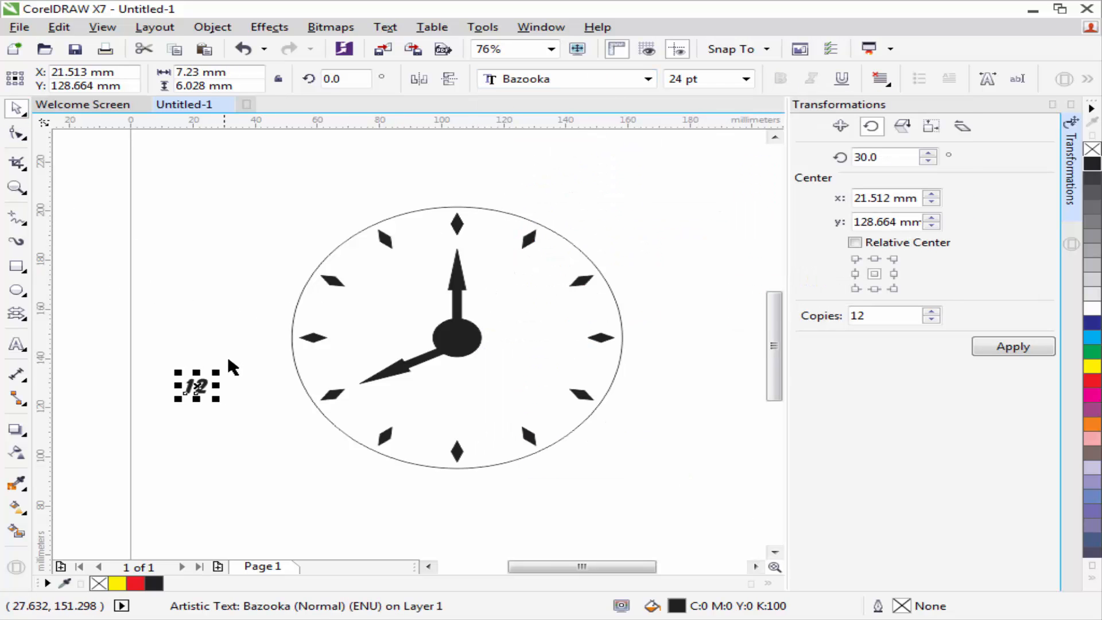
pyautogui.click(227, 370)
# Duplicate the 12 just below itself and change the copy's text to 6.
pyautogui.click(204, 388)
pyautogui.moveTo(204, 383); pyautogui.dragTo(208, 431)
pyautogui.doubleClick(210, 426)
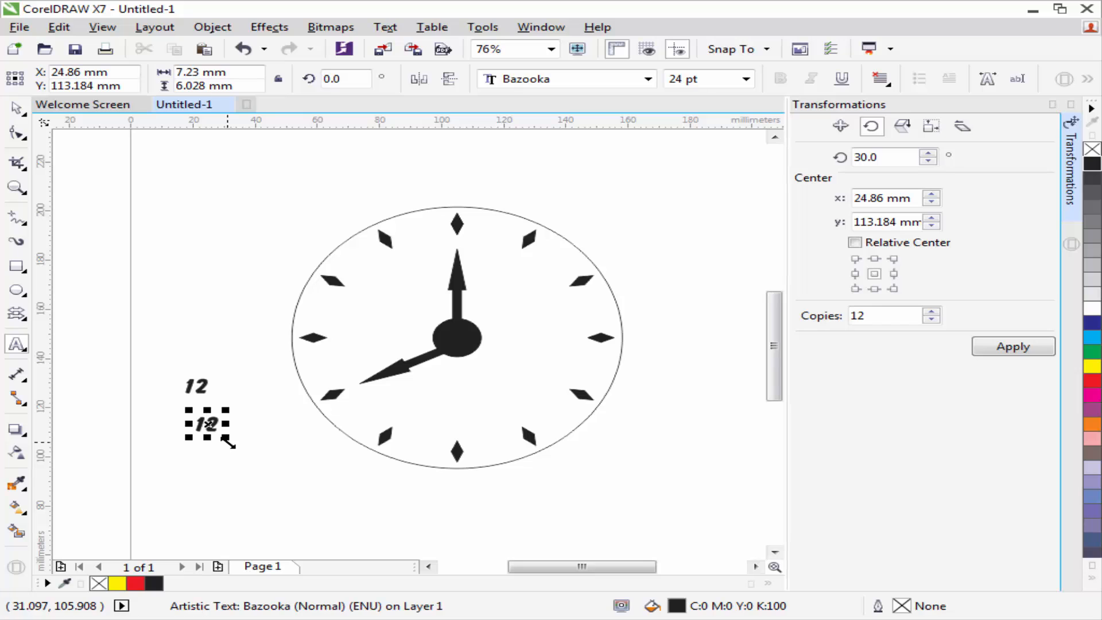
pyautogui.press('BackSpace')
pyautogui.press('BackSpace')
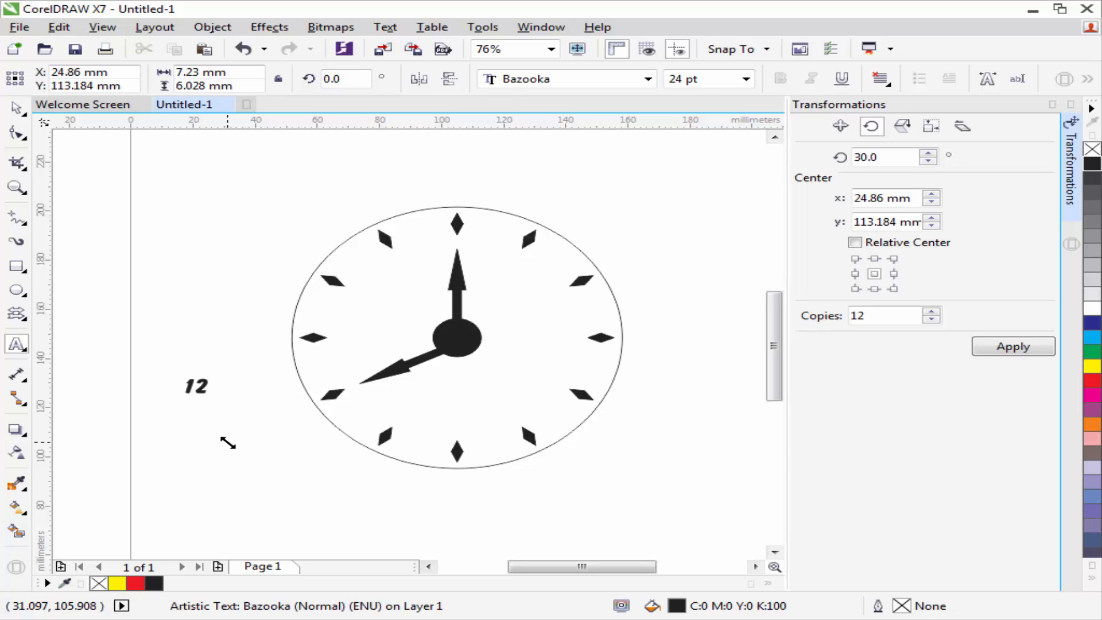
pyautogui.click(16, 108)
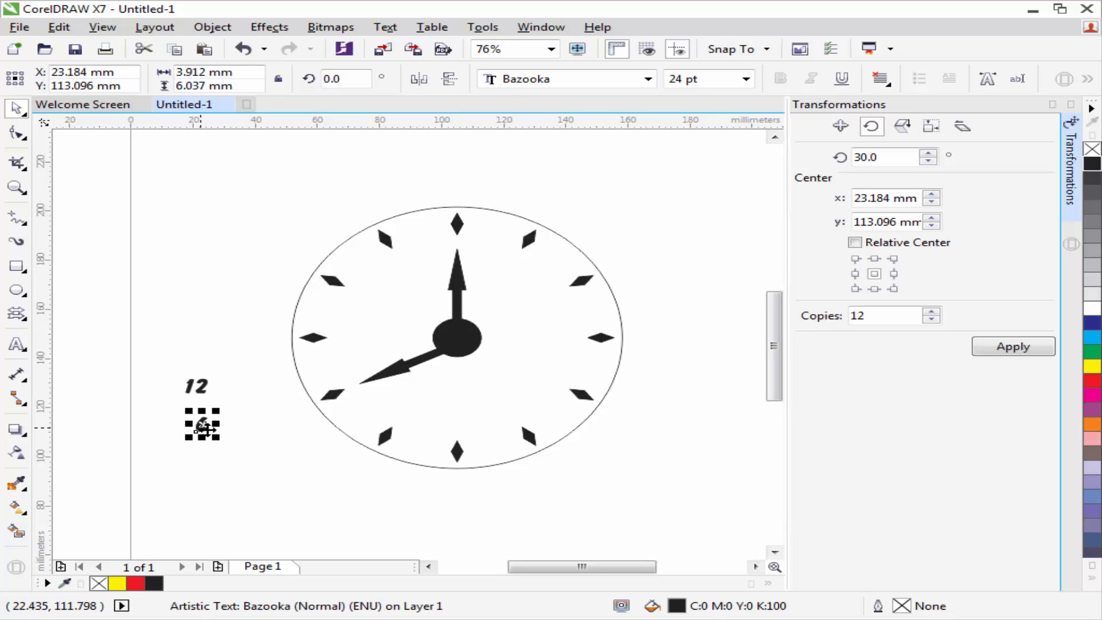
pyautogui.moveTo(207, 429); pyautogui.dragTo(231, 440)
pyautogui.press('F8')
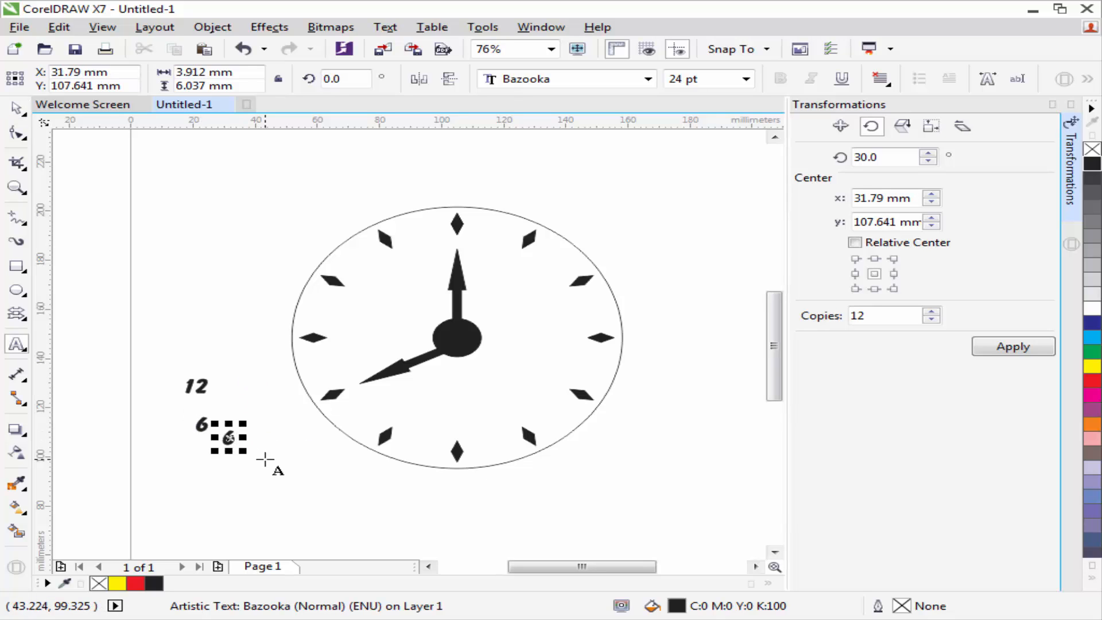
pyautogui.press('BackSpace')
pyautogui.write('36')
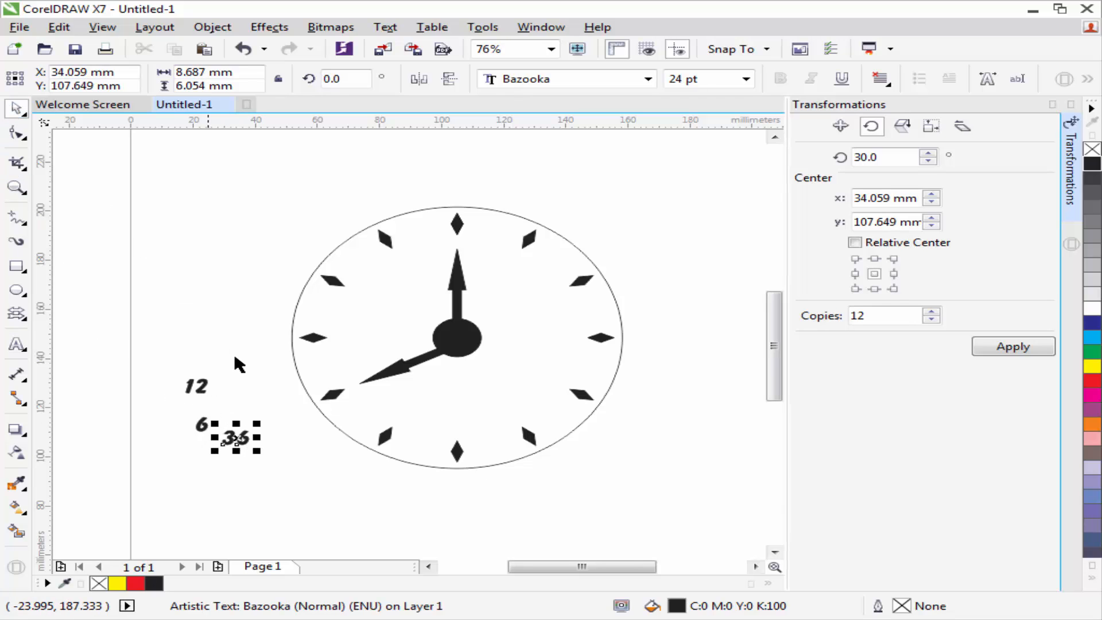
pyautogui.click(261, 433)
pyautogui.moveTo(251, 443); pyautogui.dragTo(275, 456)
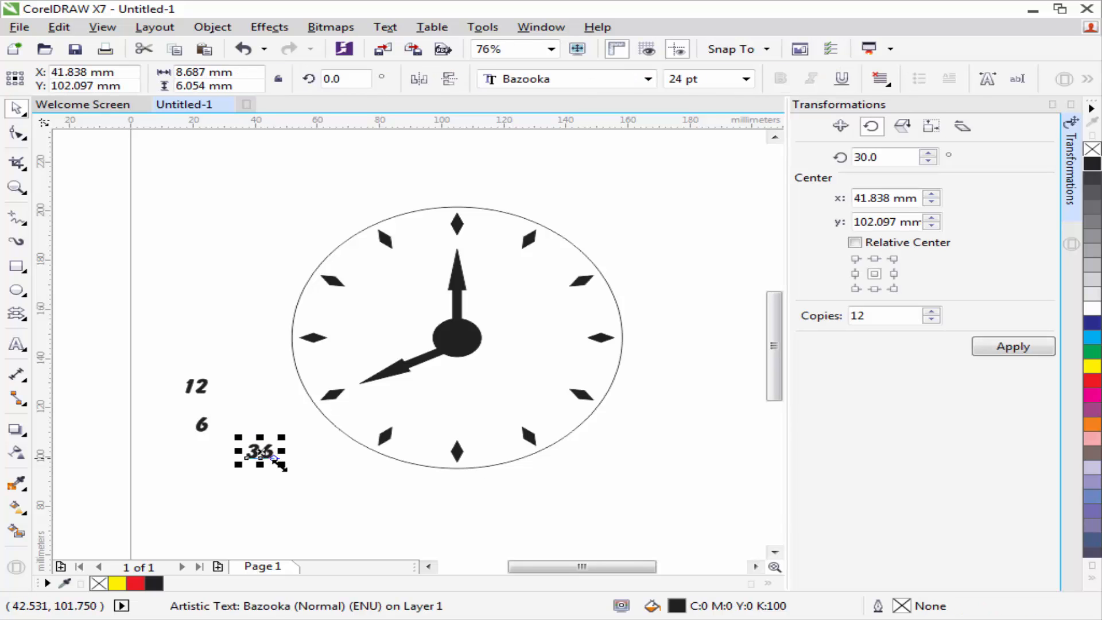
pyautogui.press('Delete')
# Duplicate the 6 below itself and change the copy's text to 3.
pyautogui.click(202, 425)
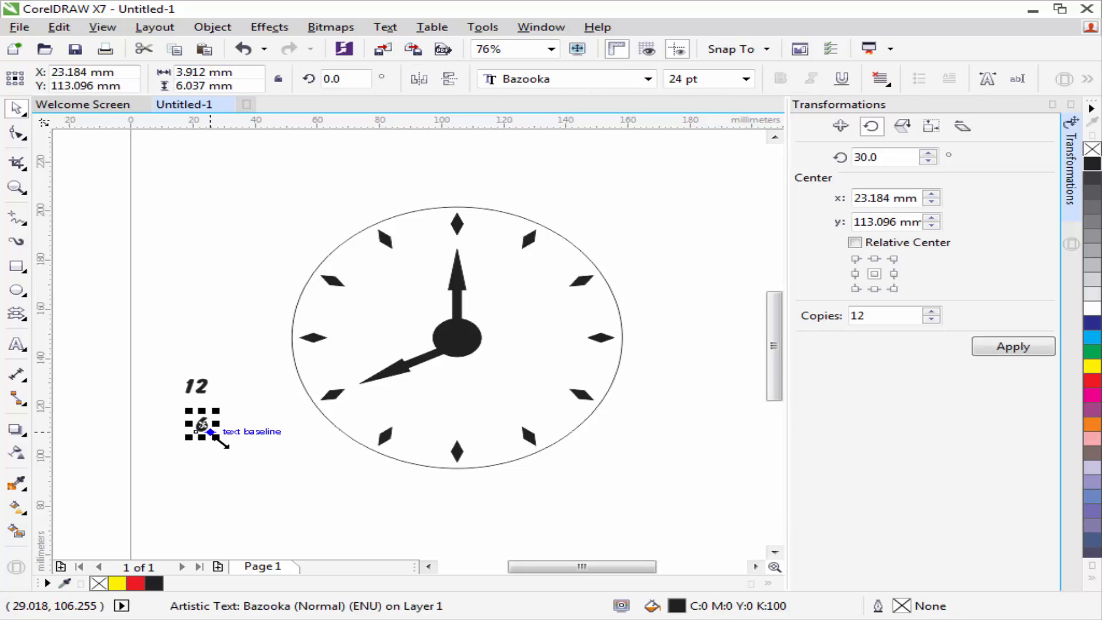
pyautogui.moveTo(202, 429); pyautogui.dragTo(225, 466)
pyautogui.rightClick(224, 466)
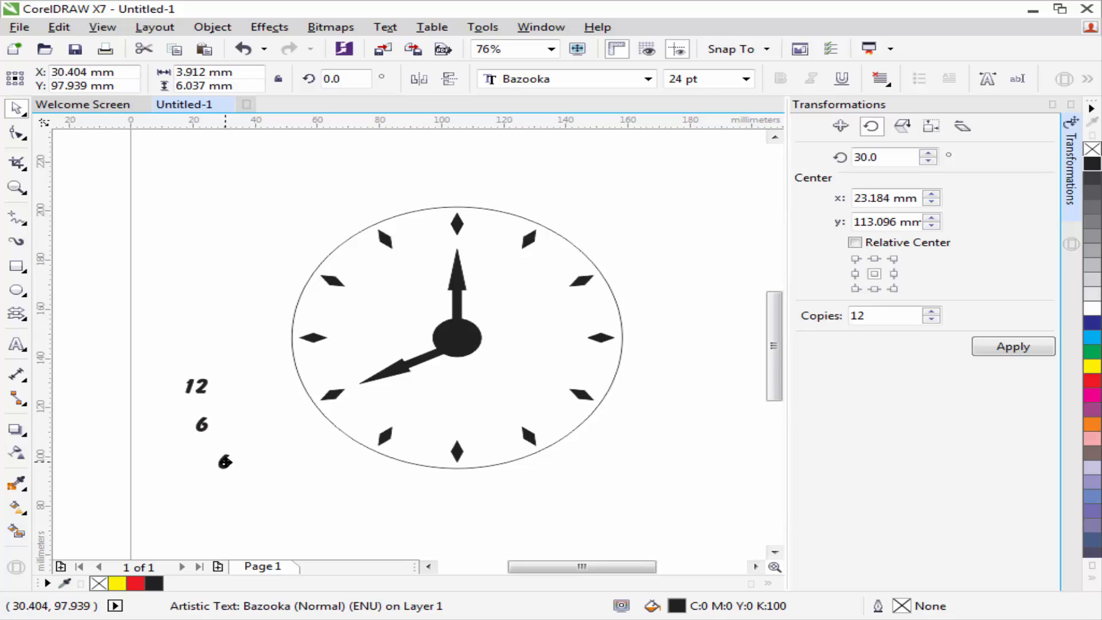
pyautogui.doubleClick(224, 463)
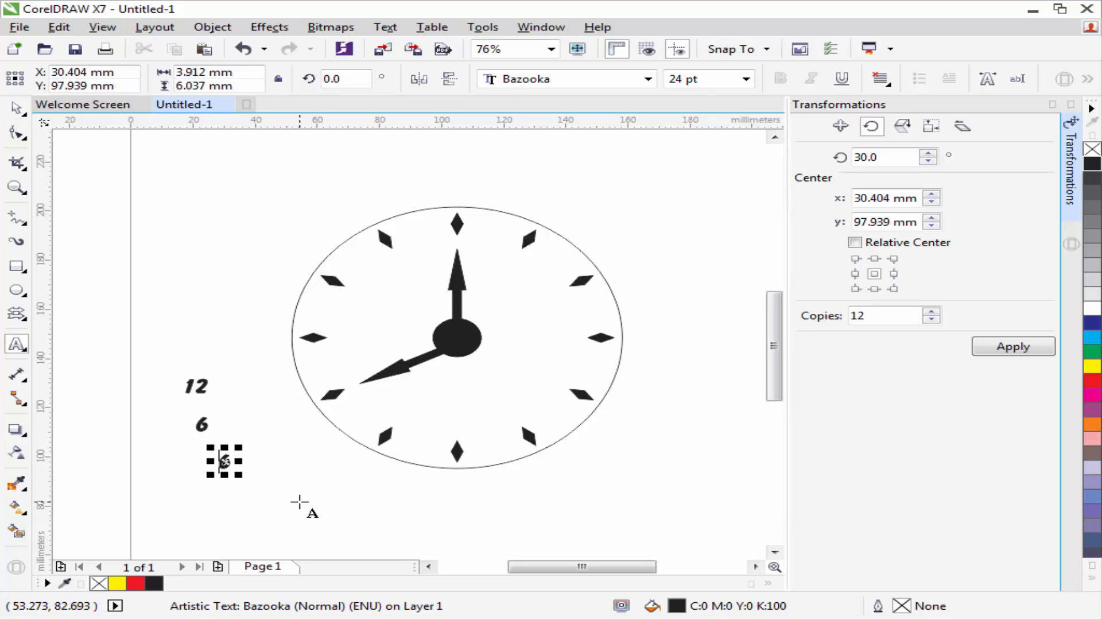
pyautogui.press('Delete')
pyautogui.write('3')
pyautogui.press('Escape')
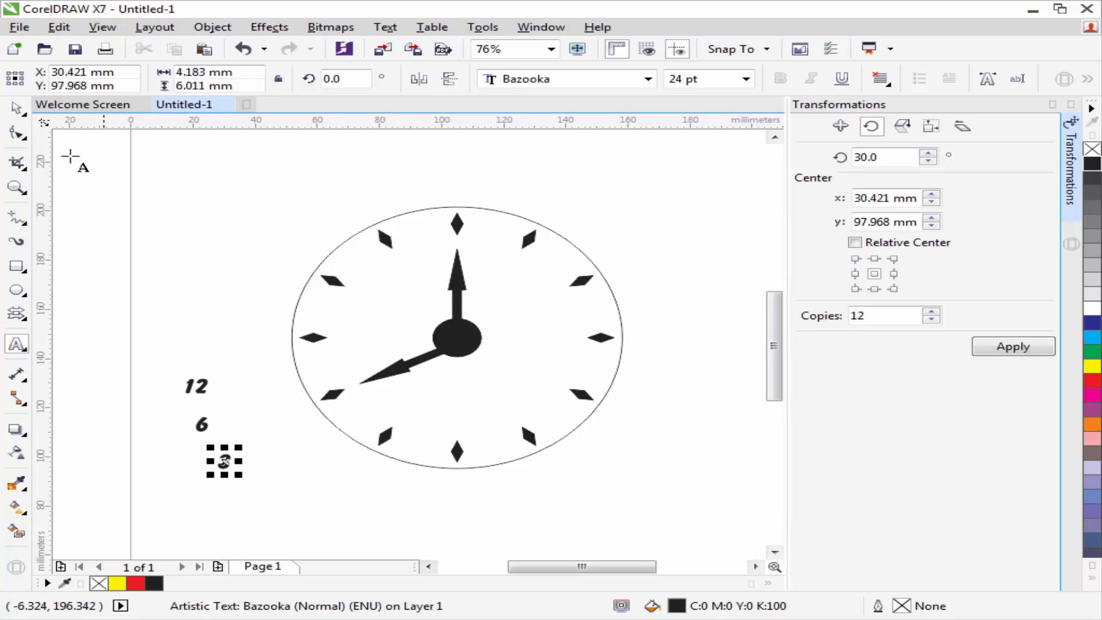
pyautogui.click(17, 110)
pyautogui.click(257, 437)
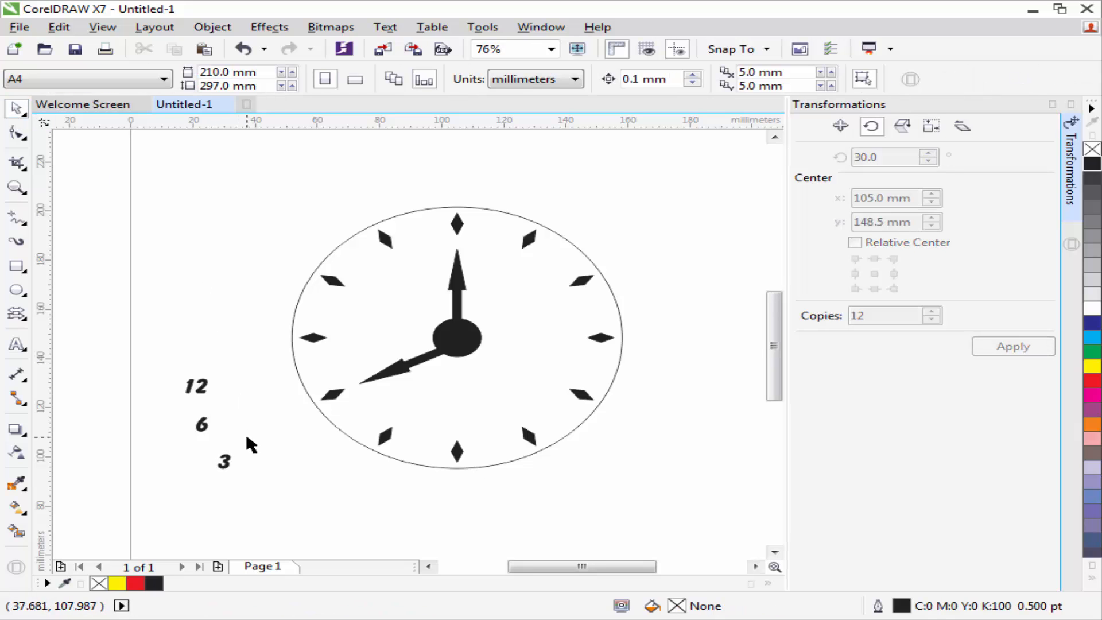
# Duplicate the 6 to its right and change the copy's text to 9.
pyautogui.click(224, 462)
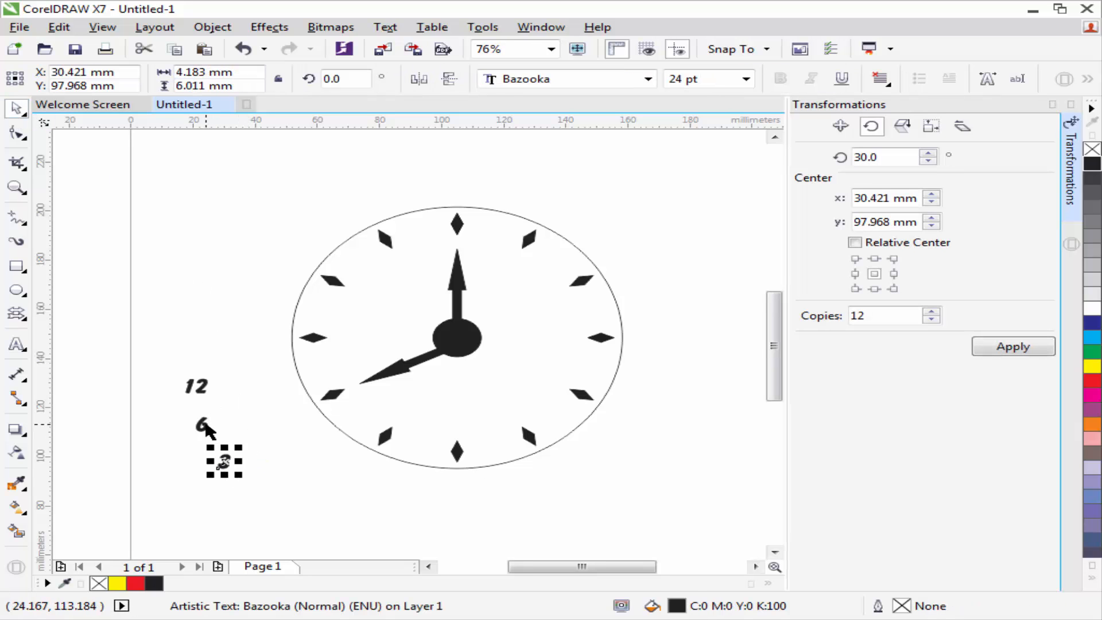
pyautogui.click(204, 425)
pyautogui.moveTo(202, 426); pyautogui.dragTo(241, 428)
pyautogui.doubleClick(242, 429)
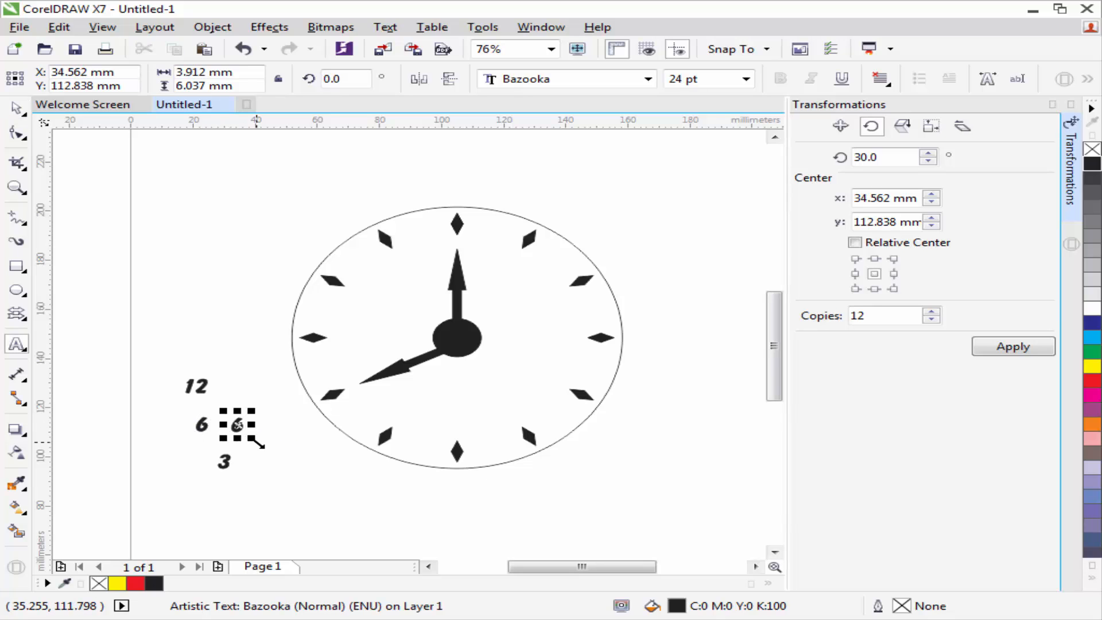
pyautogui.press('BackSpace')
pyautogui.write('9')
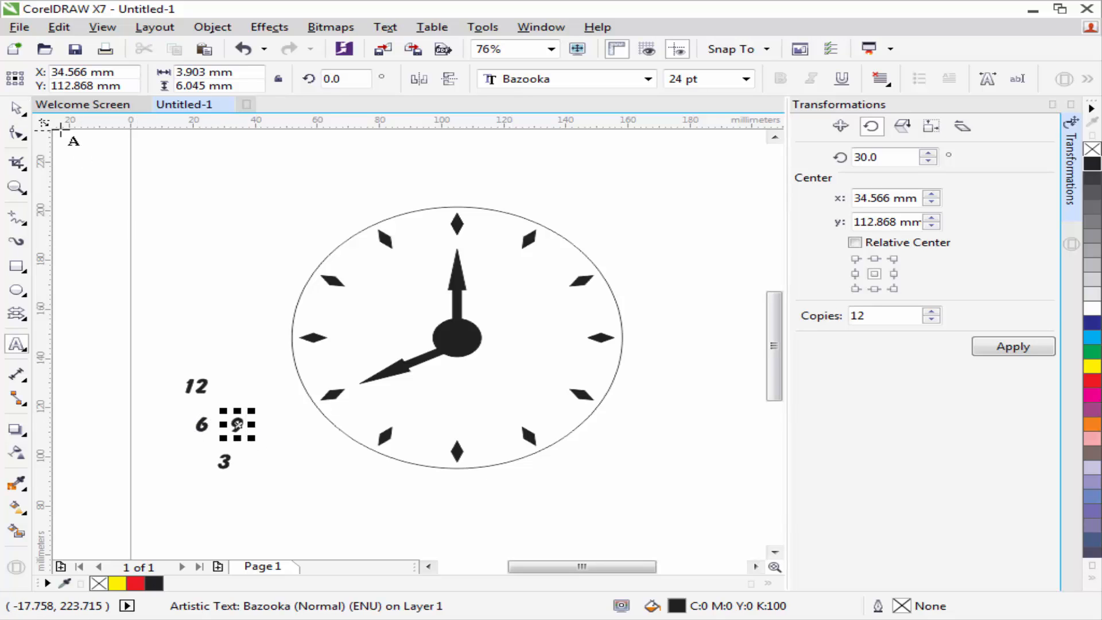
pyautogui.click(17, 109)
pyautogui.click(198, 249)
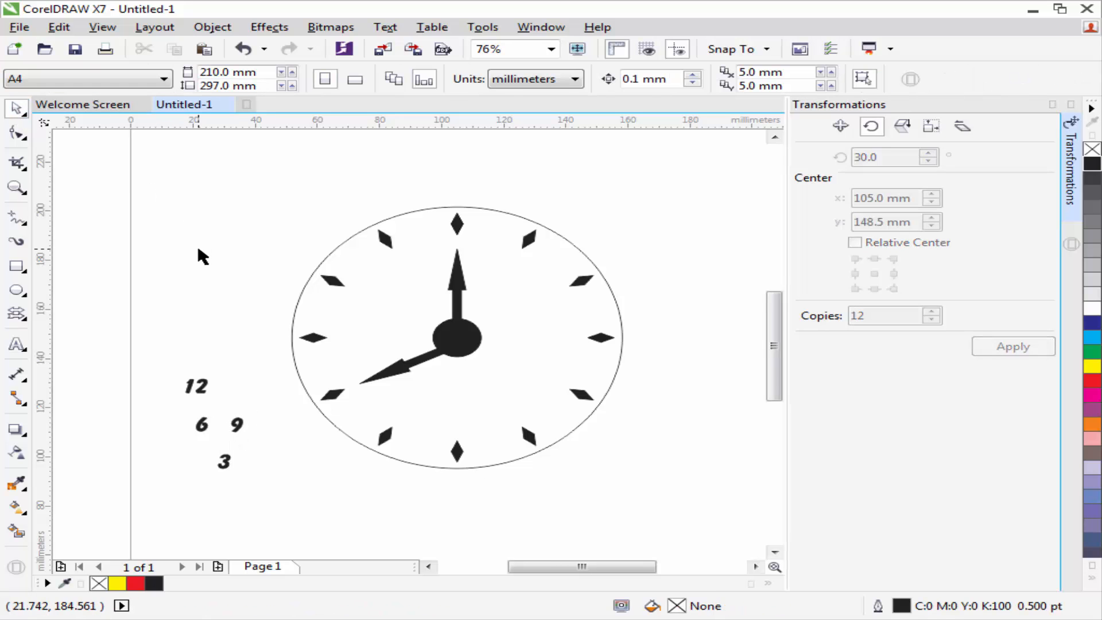
# Move the 12 to about X 105.9, Y 205.7 mm, just above the clock circle over the top diamond.
pyautogui.click(443, 223)
pyautogui.click(236, 322)
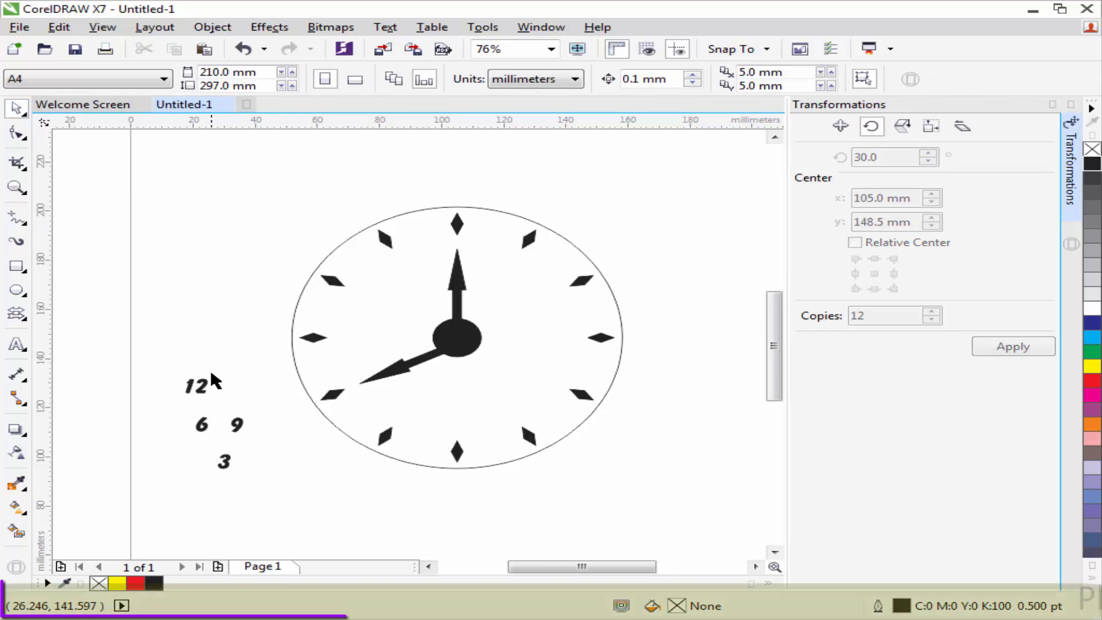
pyautogui.moveTo(210, 390); pyautogui.dragTo(463, 195)
pyautogui.click(489, 181)
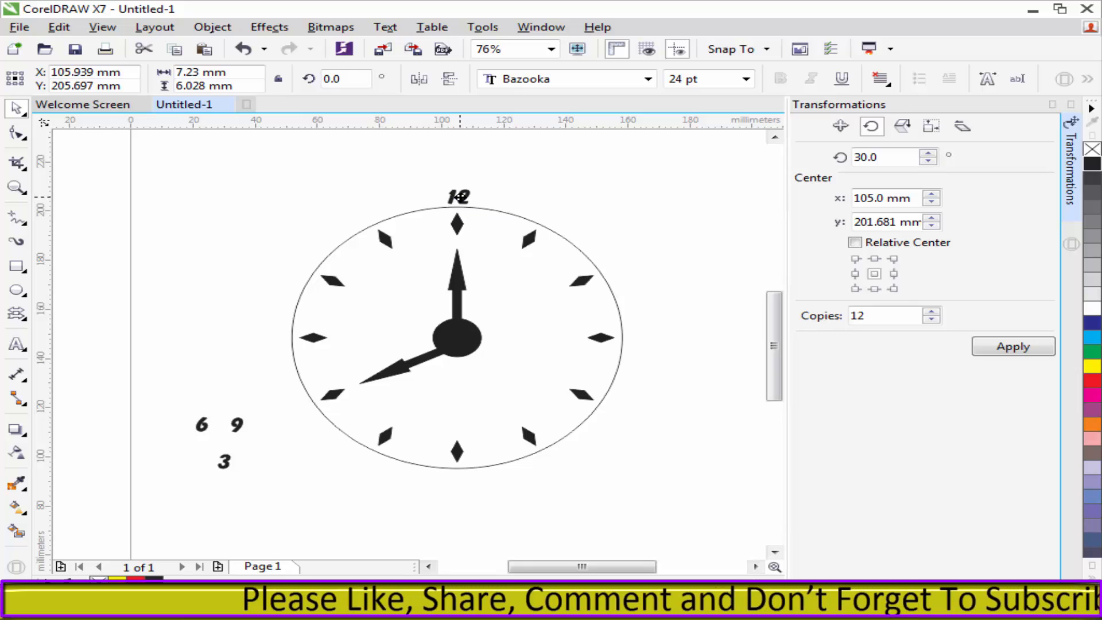
pyautogui.click(504, 194)
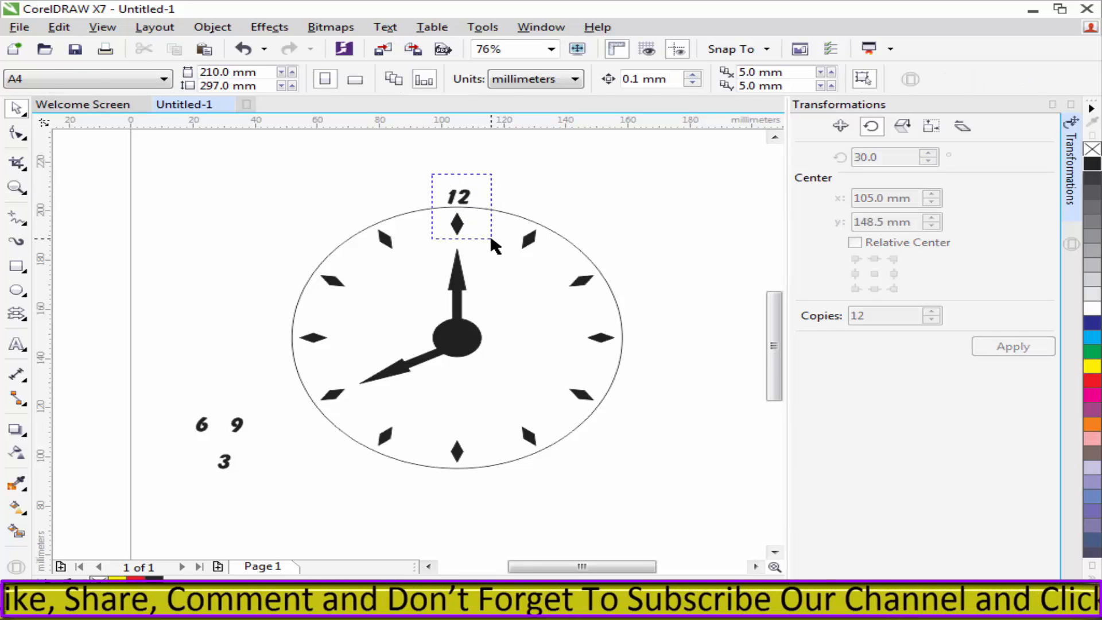
pyautogui.moveTo(490, 236); pyautogui.dragTo(490, 236)
pyautogui.click(165, 175)
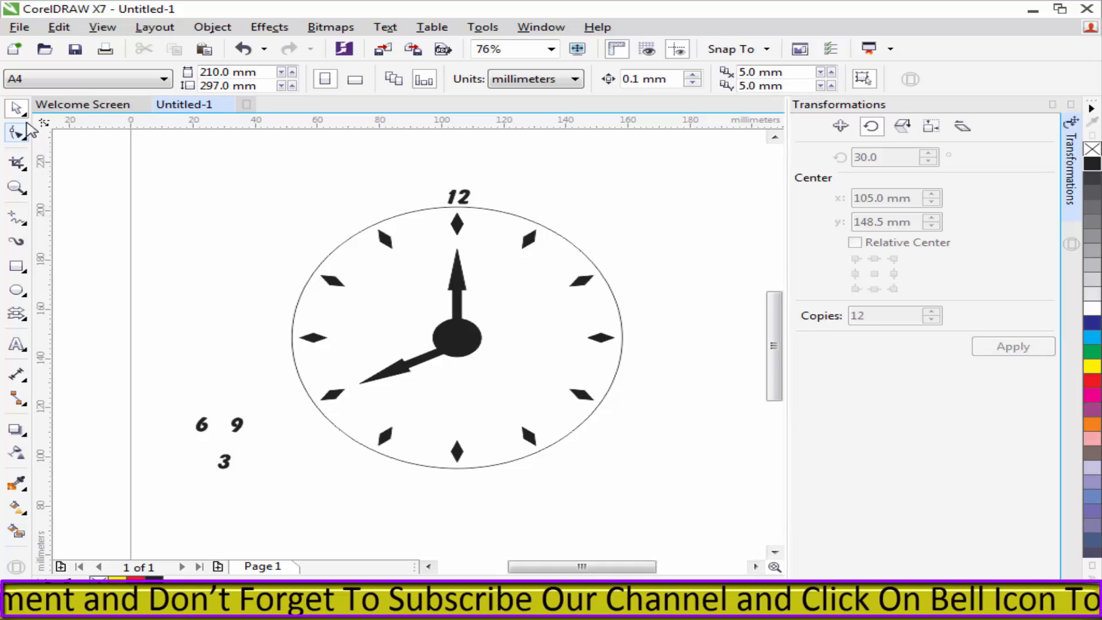
# Move the 12 down and slightly left to about X 105.5 mm, placing it over the top diamond inside the circle.
pyautogui.click(16, 186)
pyautogui.moveTo(451, 194); pyautogui.dragTo(495, 247)
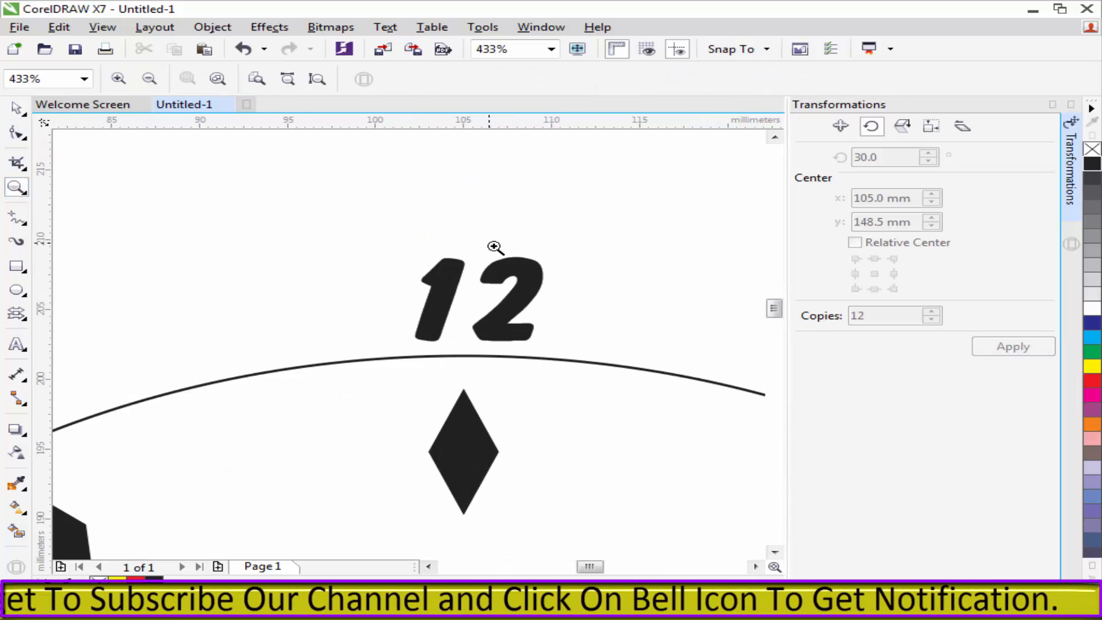
pyautogui.click(16, 108)
pyautogui.click(486, 441)
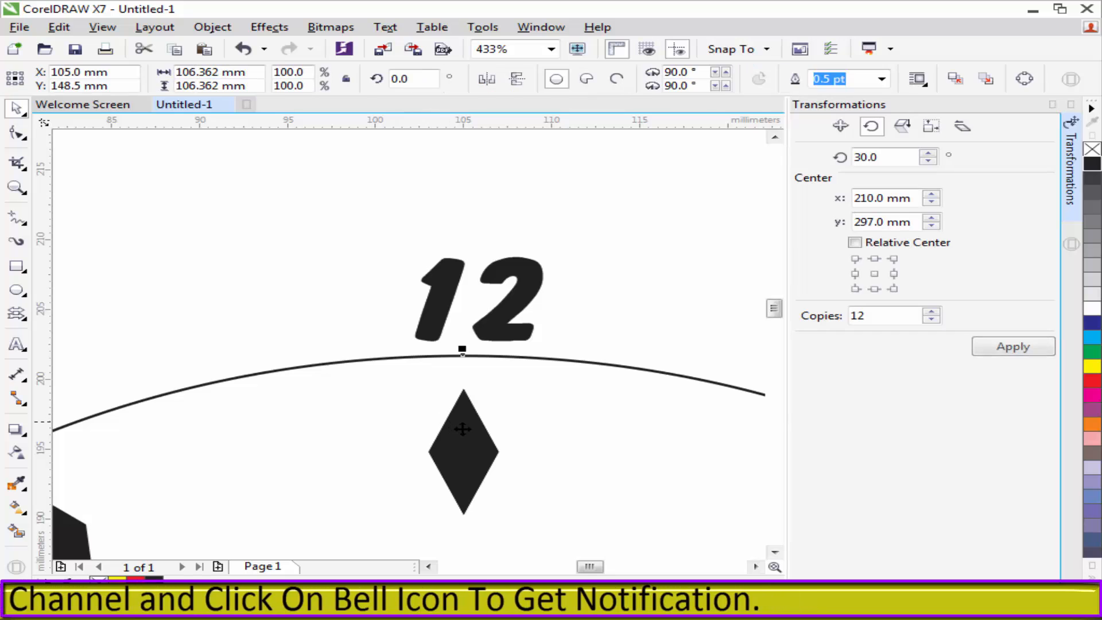
pyautogui.click(586, 310)
pyautogui.click(492, 447)
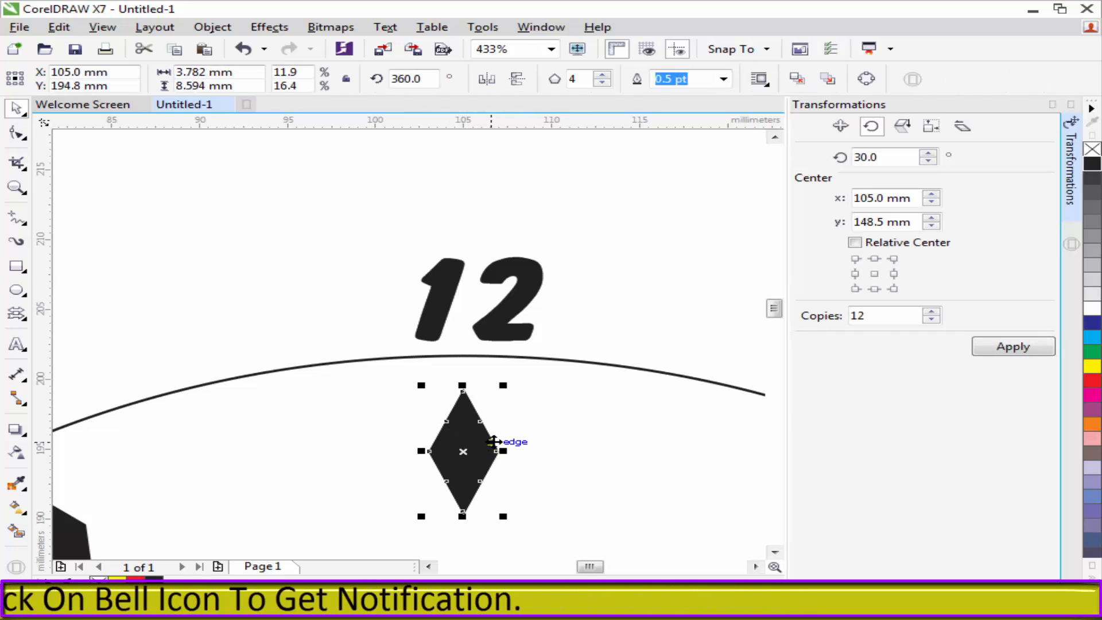
pyautogui.click(503, 332)
pyautogui.press('Down')
pyautogui.press('Down')
pyautogui.press('Down')
pyautogui.press('Down')
pyautogui.press('Down')
pyautogui.press('Down')
pyautogui.press('Down')
pyautogui.press('Down')
pyautogui.press('Down')
pyautogui.press('Down')
pyautogui.press('Down')
pyautogui.press('Down')
pyautogui.press('Down')
pyautogui.press('Down')
pyautogui.press('Down')
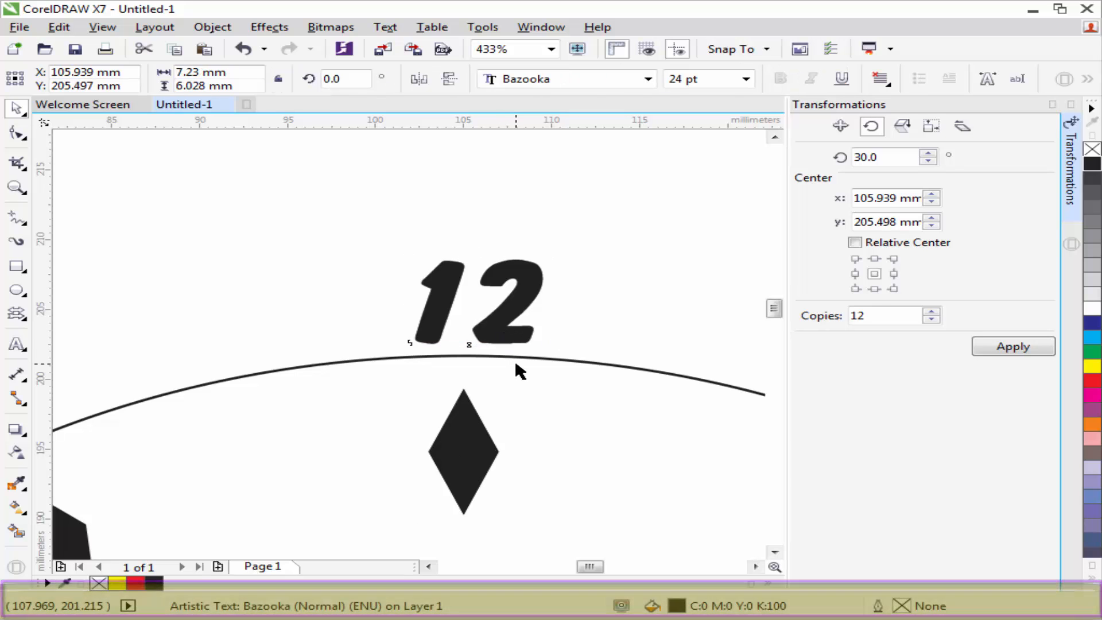
pyautogui.press('Down')
pyautogui.press('Down')
pyautogui.press('Down')
pyautogui.press('Down')
pyautogui.press('Down')
pyautogui.press('Down')
pyautogui.press('Down')
pyautogui.press('Down')
pyautogui.press('Down')
pyautogui.press('Down')
pyautogui.press('Down')
pyautogui.press('Down')
pyautogui.press('Down')
pyautogui.press('Down')
pyautogui.press('Down')
pyautogui.press('Down')
pyautogui.press('Down')
pyautogui.press('Down')
pyautogui.press('Down')
pyautogui.press('Down')
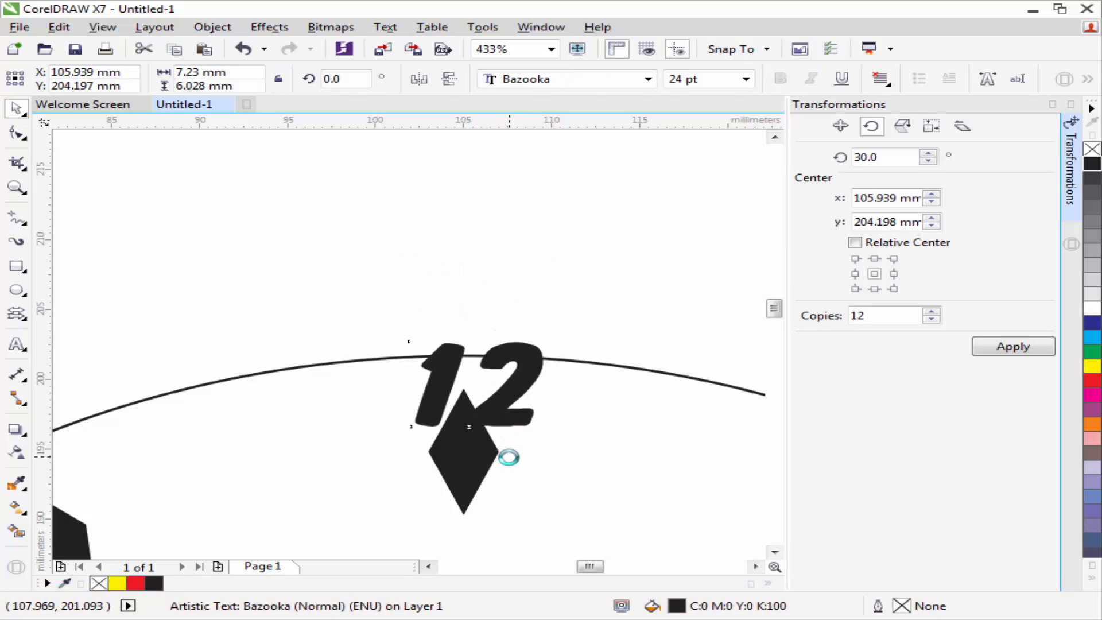
pyautogui.press('Down')
pyautogui.press('Down')
pyautogui.press('Down')
pyautogui.press('Down')
pyautogui.press('Down')
pyautogui.press('Down')
pyautogui.press('Down')
pyautogui.press('Down')
pyautogui.press('Down')
pyautogui.press('Down')
pyautogui.press('Down')
pyautogui.press('Down')
pyautogui.press('Down')
pyautogui.press('Down')
pyautogui.press('Down')
pyautogui.press('Down')
pyautogui.press('Down')
pyautogui.press('Down')
pyautogui.press('Down')
pyautogui.press('Down')
pyautogui.press('Left')
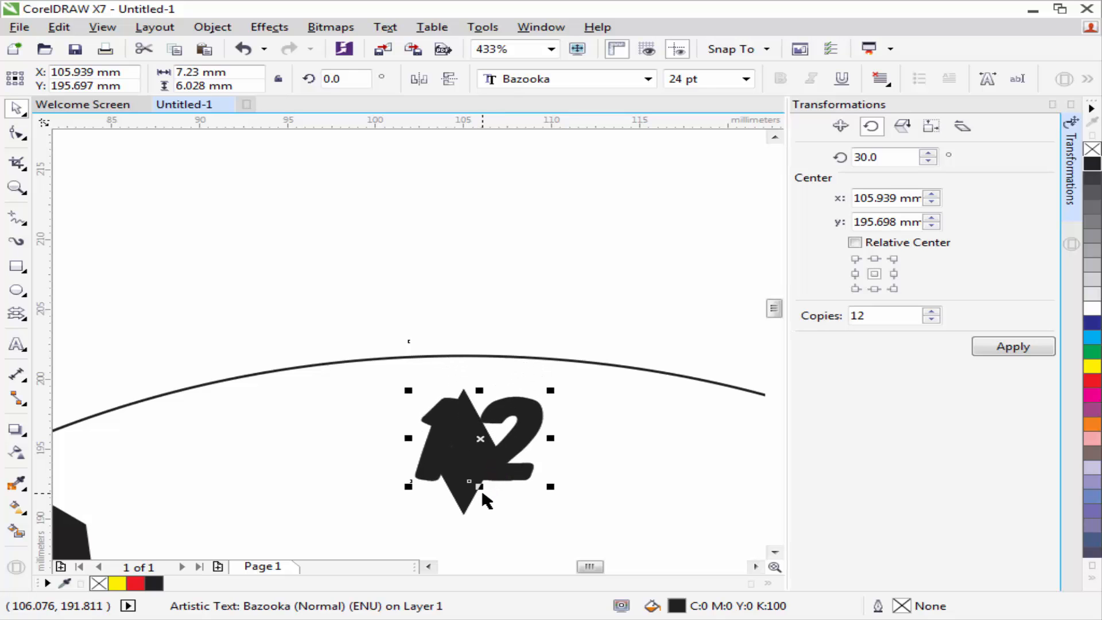
pyautogui.press('Left')
pyautogui.press('Left')
pyautogui.press('Left')
pyautogui.press('Down')
pyautogui.press('Down')
pyautogui.press('Down')
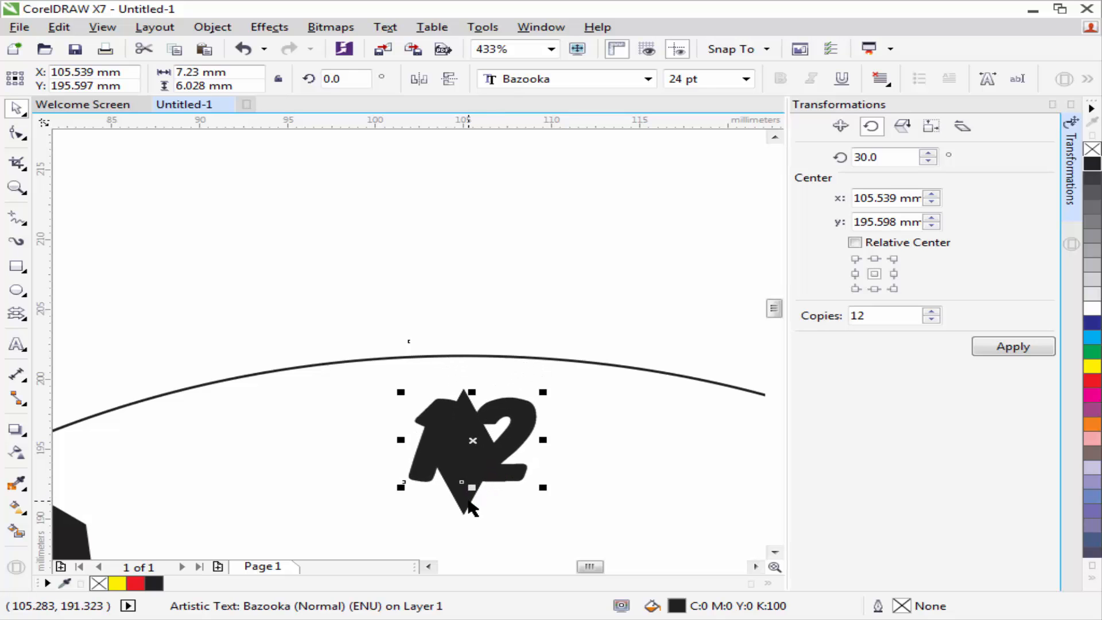
# Delete the top diamond marker underneath the 12.
pyautogui.click(463, 506)
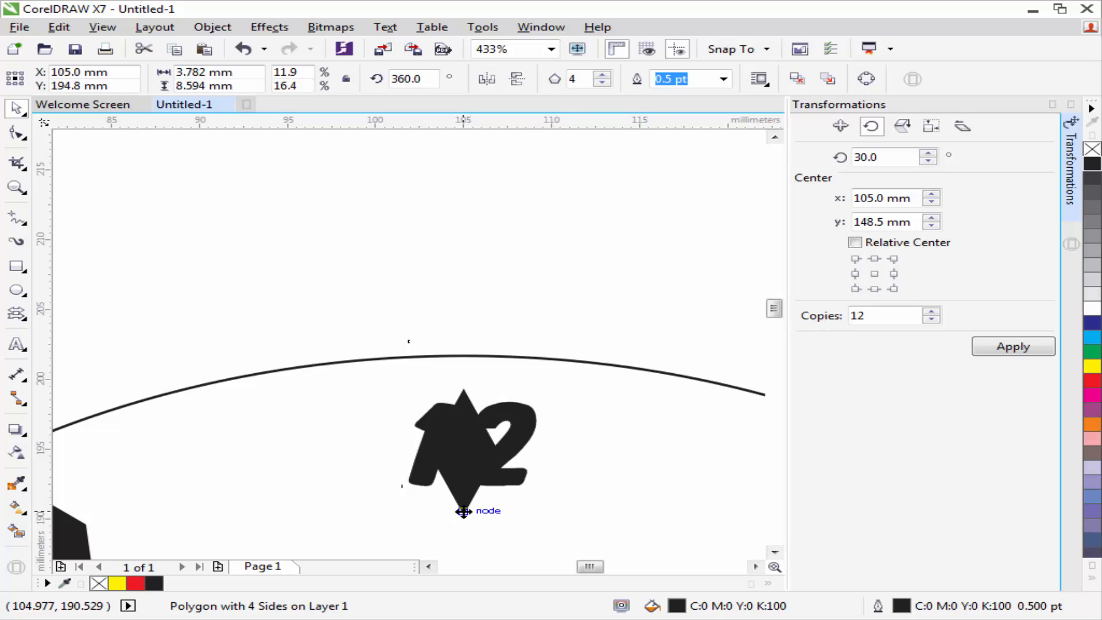
pyautogui.click(475, 499)
pyautogui.click(465, 498)
pyautogui.click(464, 506)
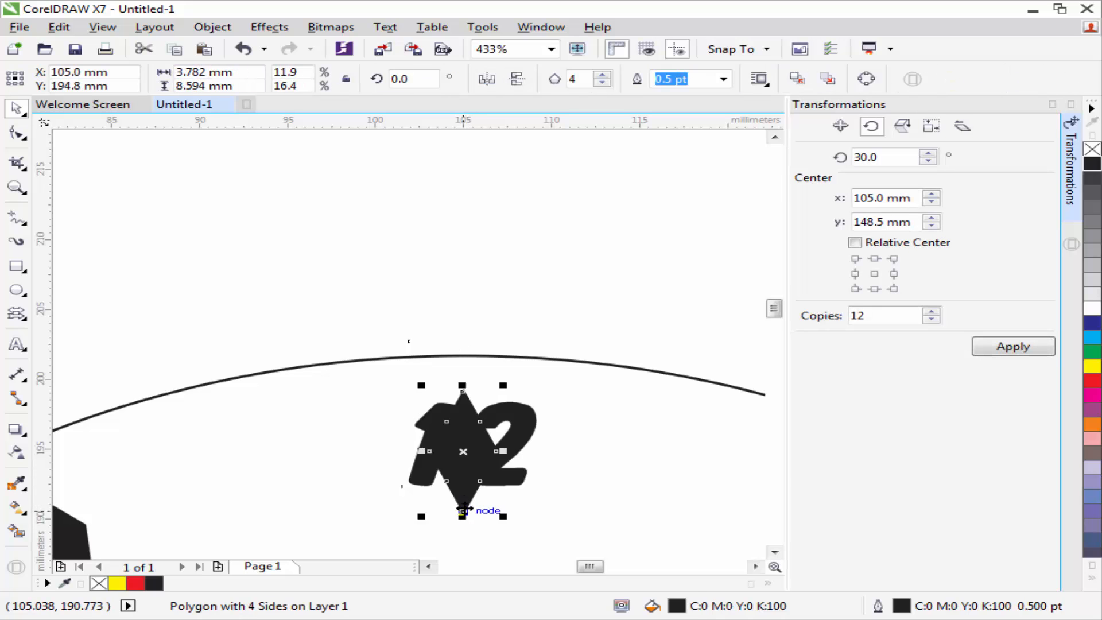
pyautogui.press('Delete')
# Move the 3 to about X 162.6, Y 148.6 mm, just outside the circle beside the right-hand diamond.
pyautogui.scroll(-2, 480, 456)
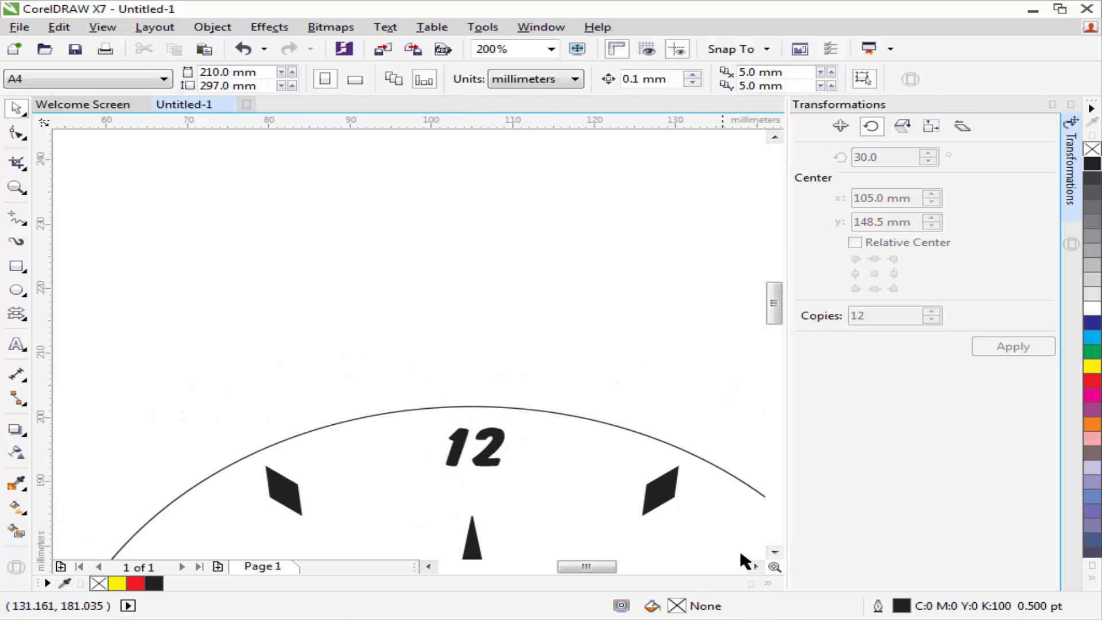
pyautogui.click(774, 552)
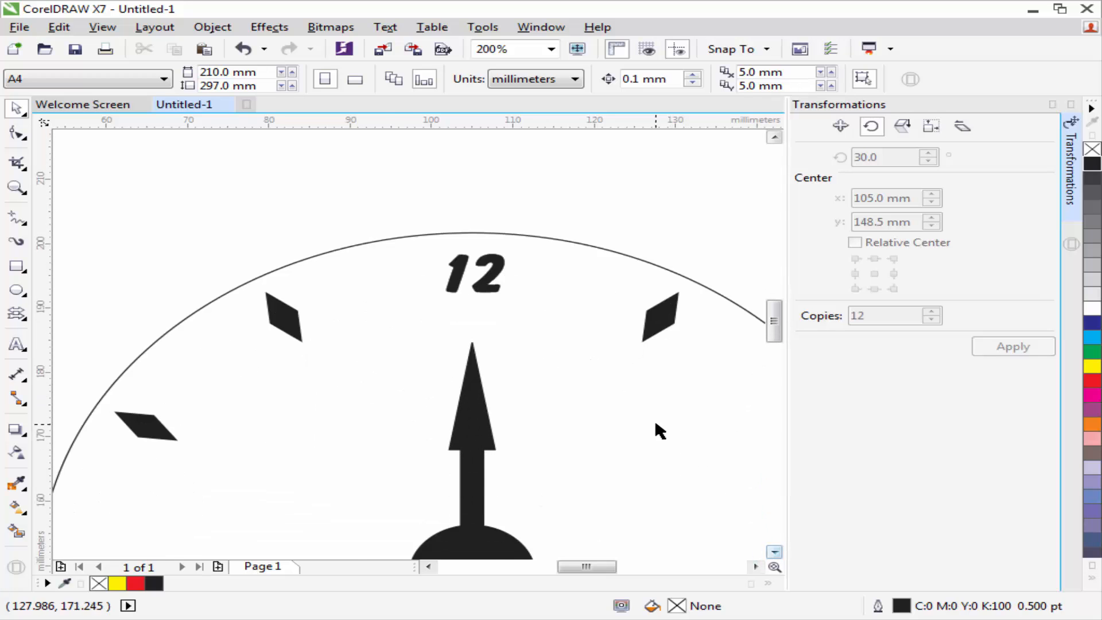
pyautogui.hscroll(3, 661, 431)
pyautogui.scroll(-1, 661, 431)
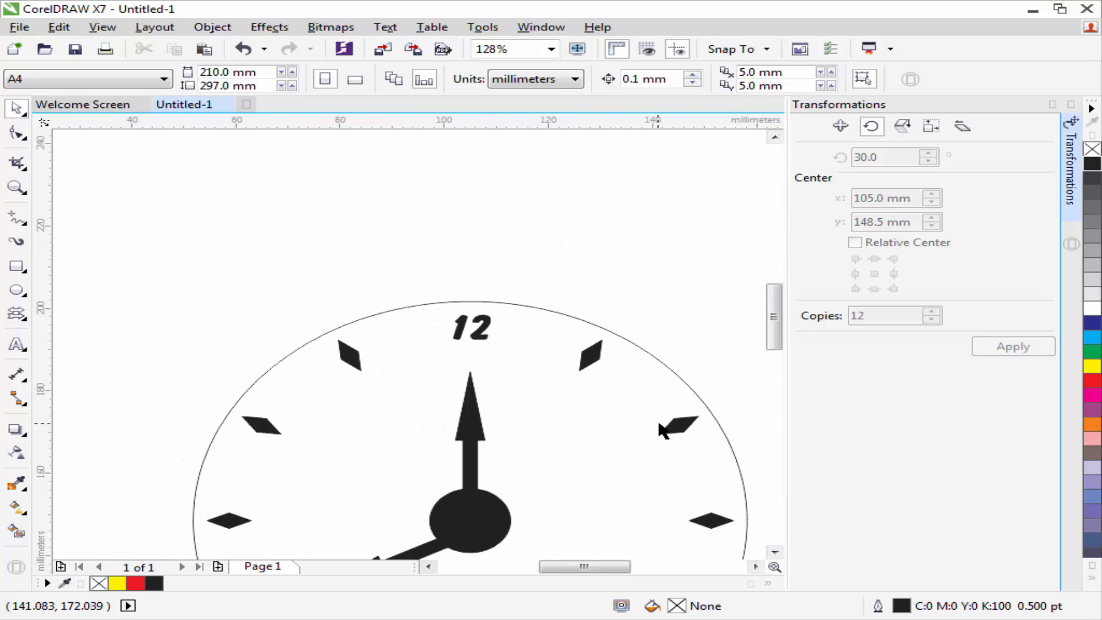
pyautogui.scroll(-1, 750, 372)
pyautogui.scroll(-2, 758, 298)
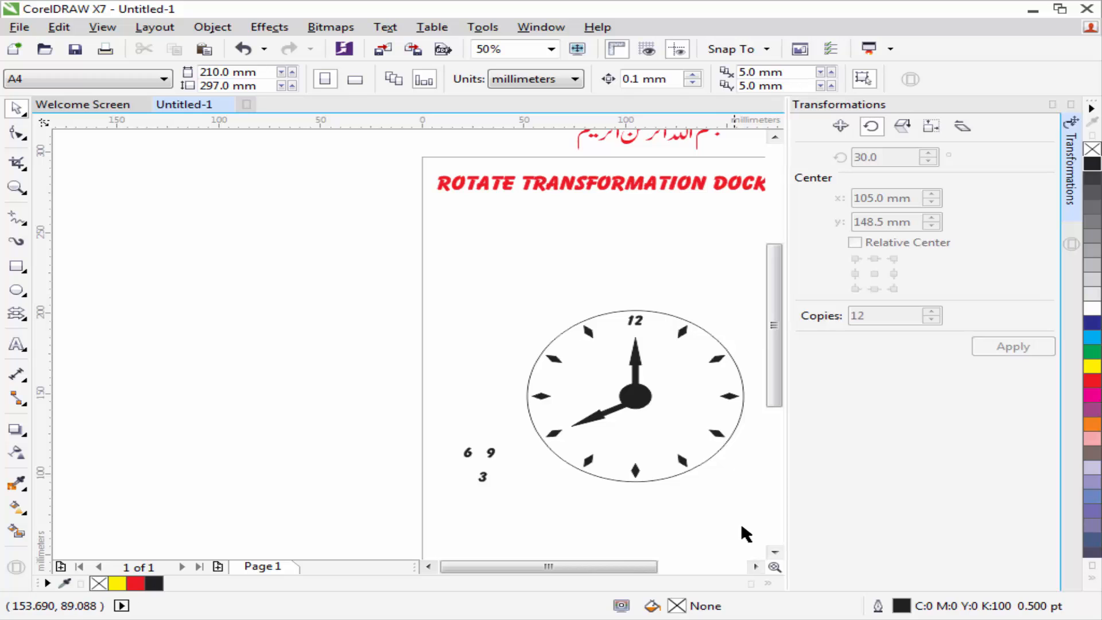
pyautogui.click(756, 567)
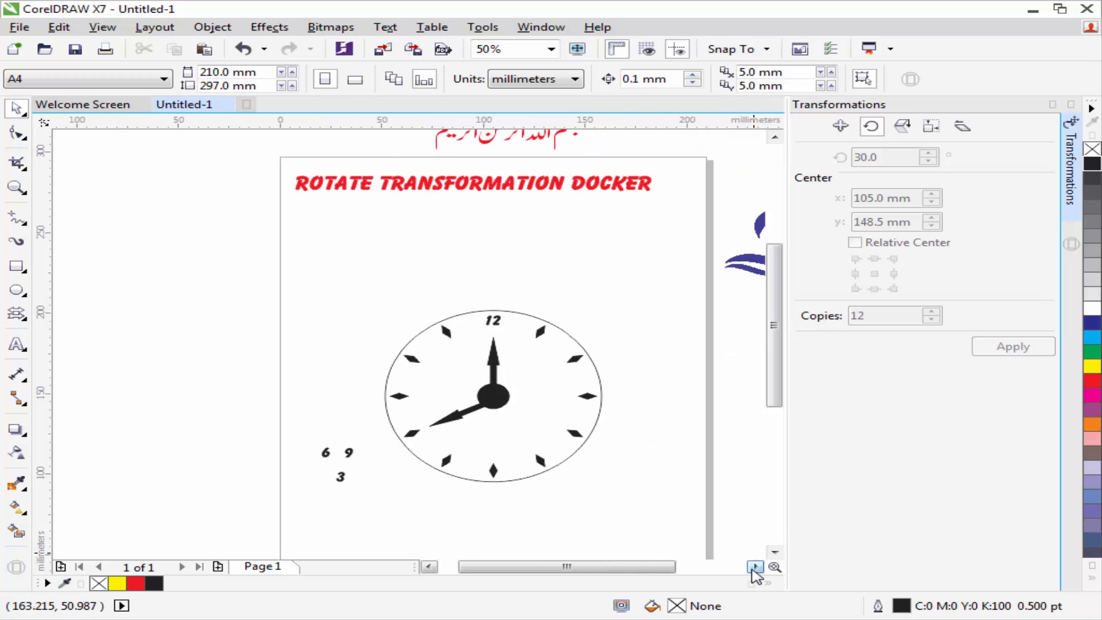
pyautogui.moveTo(343, 478); pyautogui.dragTo(596, 376)
# Delete the diamond marker at the 3 o'clock position.
pyautogui.click(625, 412)
pyautogui.scroll(2, 624, 412)
pyautogui.click(559, 377)
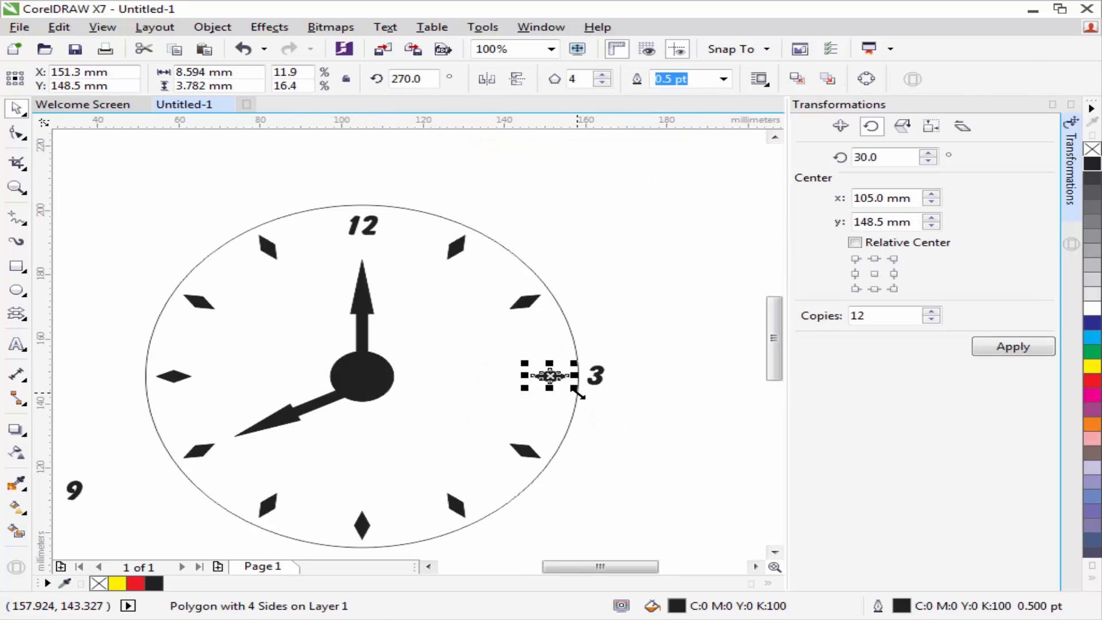
pyautogui.press('Delete')
# Move the 3 left into the circle to about X 153.9, Y 148.6 mm, at the 3 o'clock position.
pyautogui.click(595, 380)
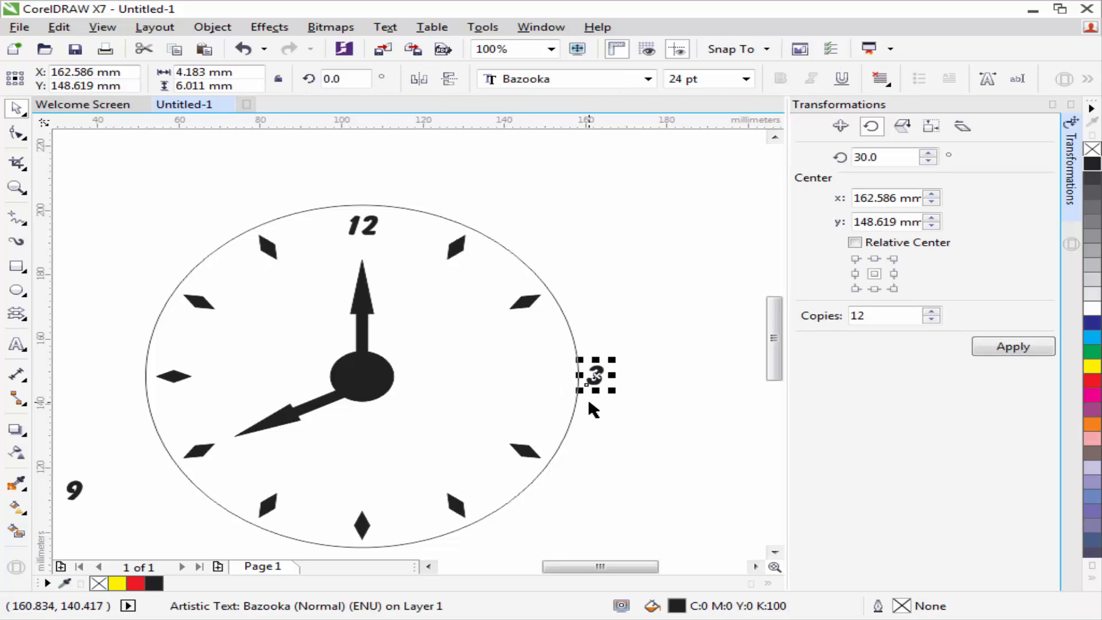
pyautogui.press('Left')
pyautogui.press('Left')
pyautogui.press('Left')
pyautogui.press('Left')
pyautogui.press('Left')
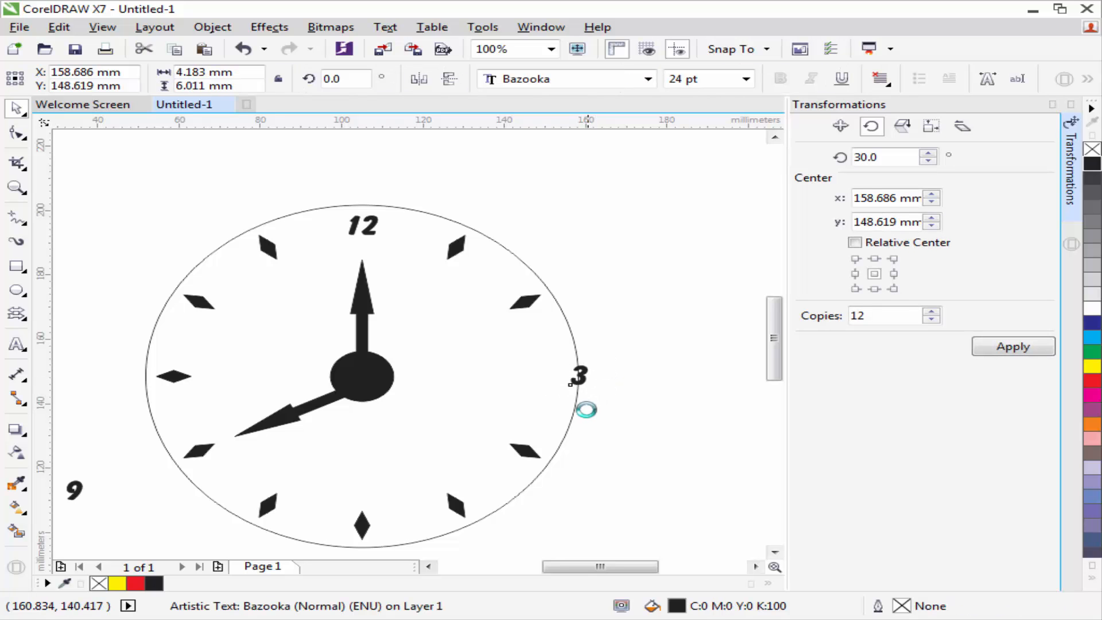
pyautogui.click(553, 384)
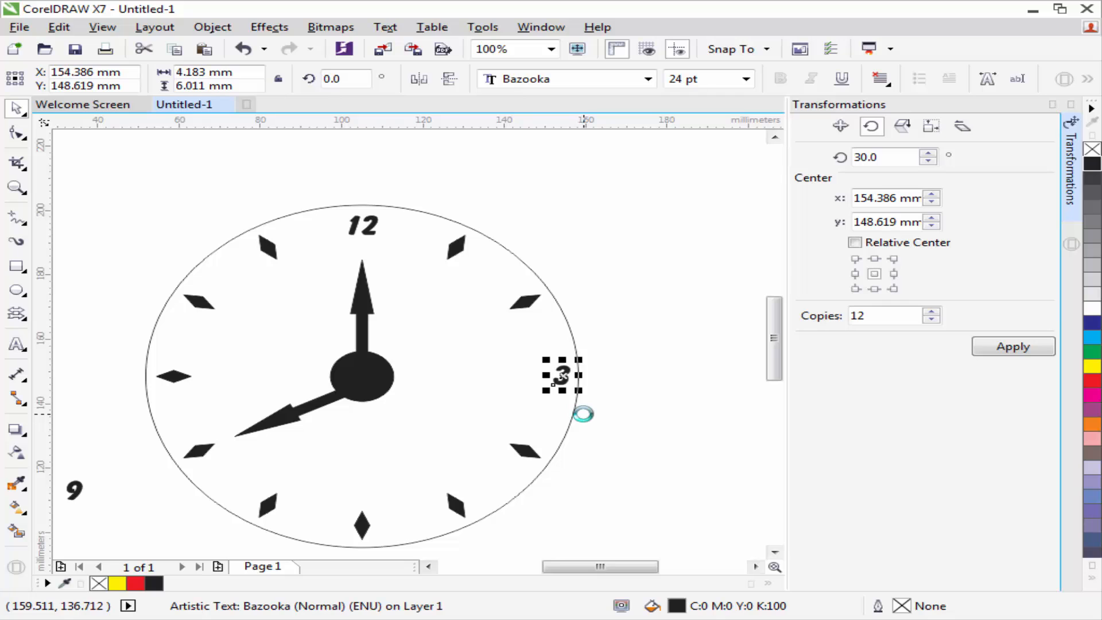
pyautogui.moveTo(553, 383); pyautogui.dragTo(551, 384)
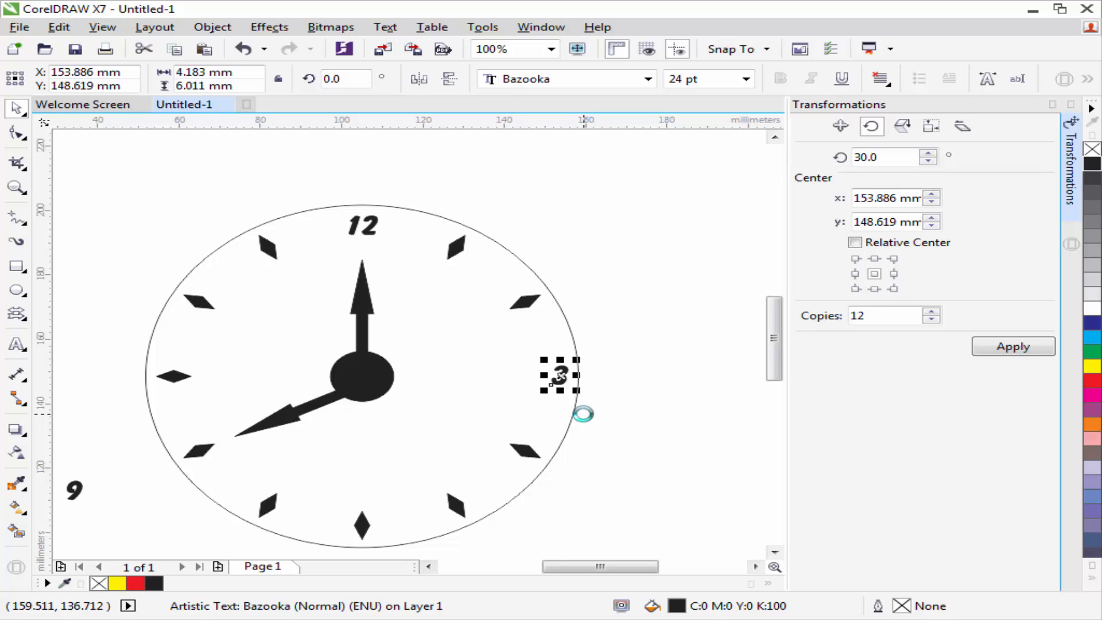
pyautogui.click(712, 514)
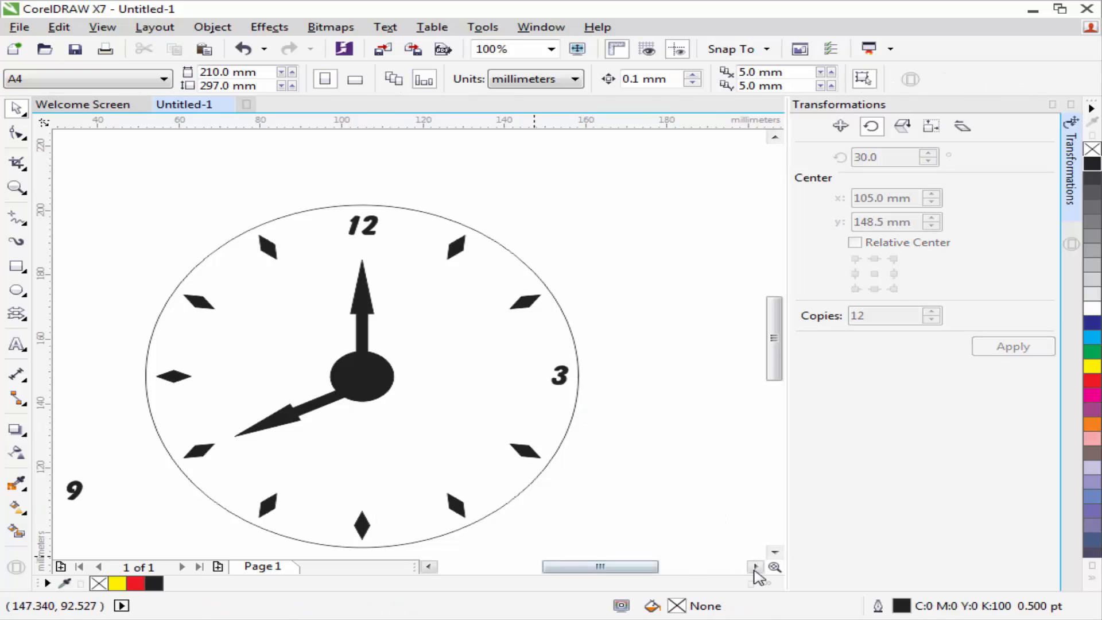
# Move the 6 to about X 106.8, Y 108.3 mm, just above the bottom diamond.
pyautogui.moveTo(637, 571); pyautogui.dragTo(628, 570)
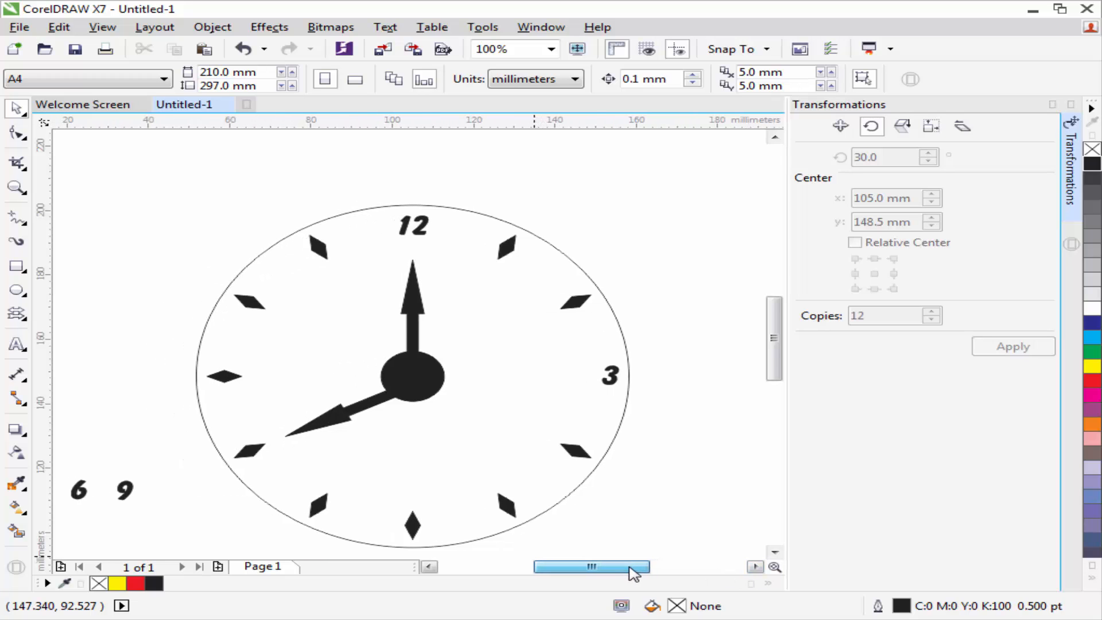
pyautogui.moveTo(78, 495); pyautogui.dragTo(417, 514)
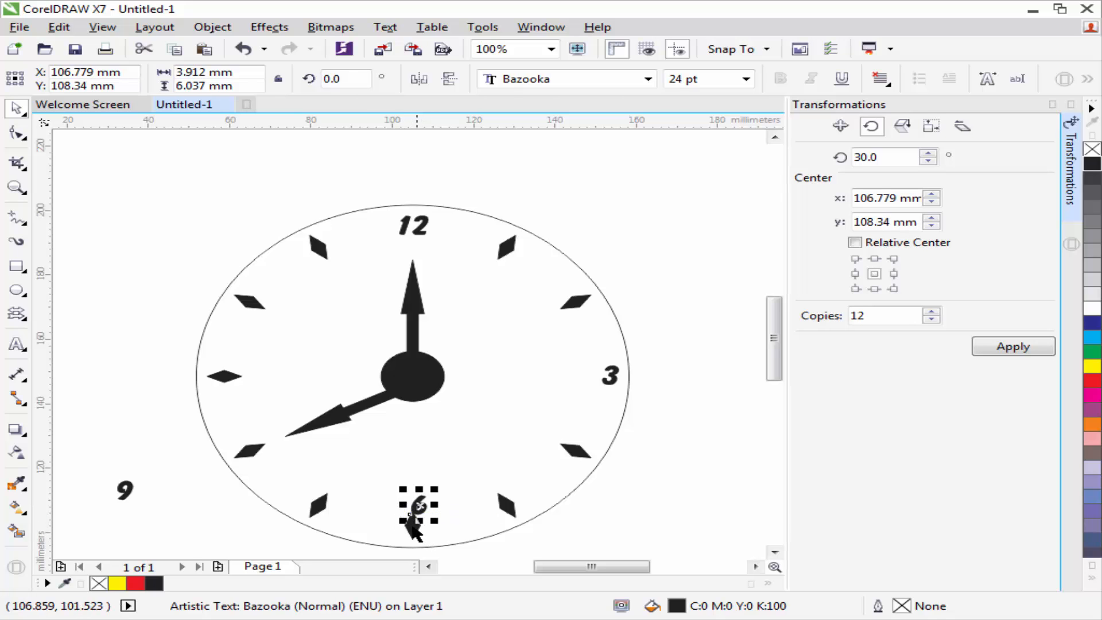
pyautogui.click(412, 531)
pyautogui.click(615, 511)
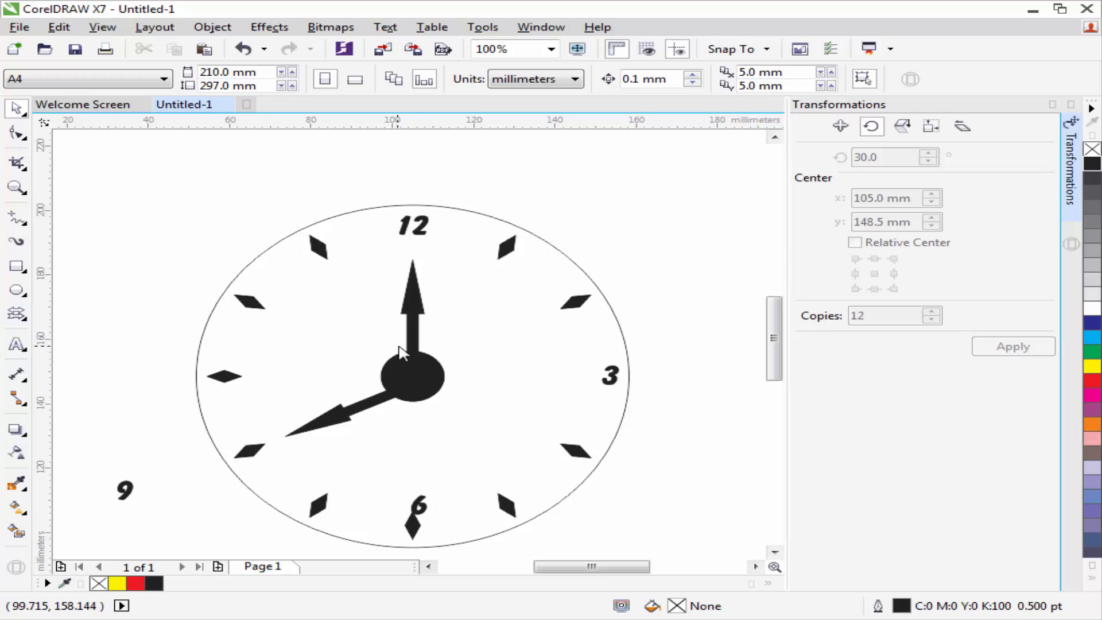
# Place a vertical guideline at X 105 mm through the clock's centre and delete the bottom diamond marker.
pyautogui.click(413, 459)
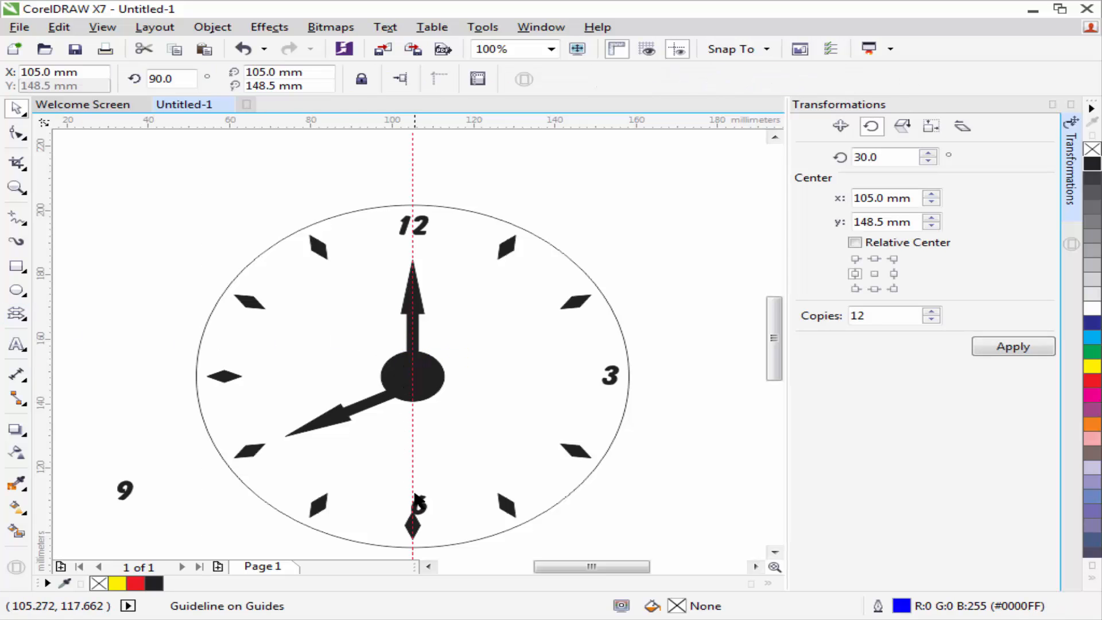
pyautogui.click(419, 529)
pyautogui.press('Delete')
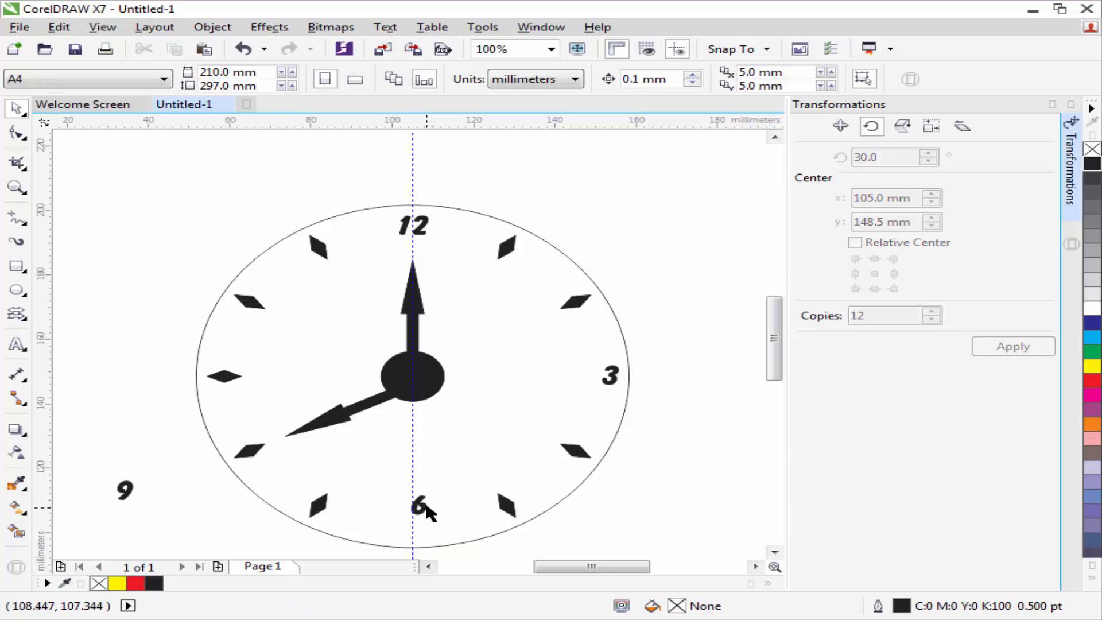
# Move the 6 left onto the guideline and down to about X 105.3, Y 102.9 mm, at the 6 o'clock position.
pyautogui.click(426, 507)
pyautogui.press('Left')
pyautogui.press('Left')
pyautogui.press('Left')
pyautogui.press('Left')
pyautogui.press('Left')
pyautogui.press('Left')
pyautogui.press('Left')
pyautogui.press('Left')
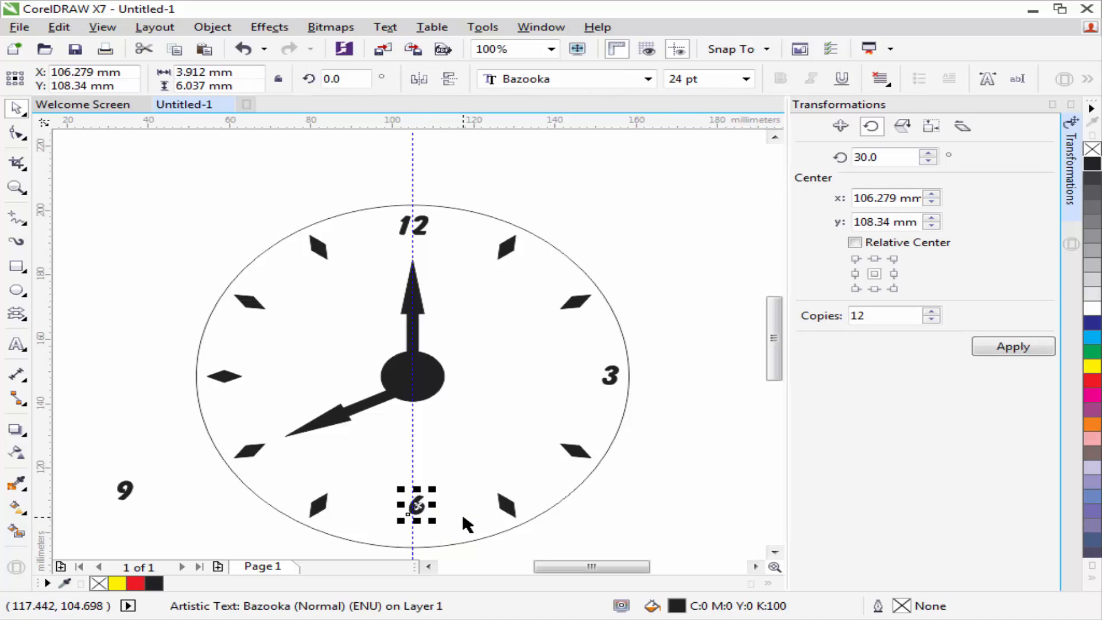
pyautogui.press('Left')
pyautogui.press('Left')
pyautogui.press('Left')
pyautogui.press('Left')
pyautogui.press('Left')
pyautogui.press('Left')
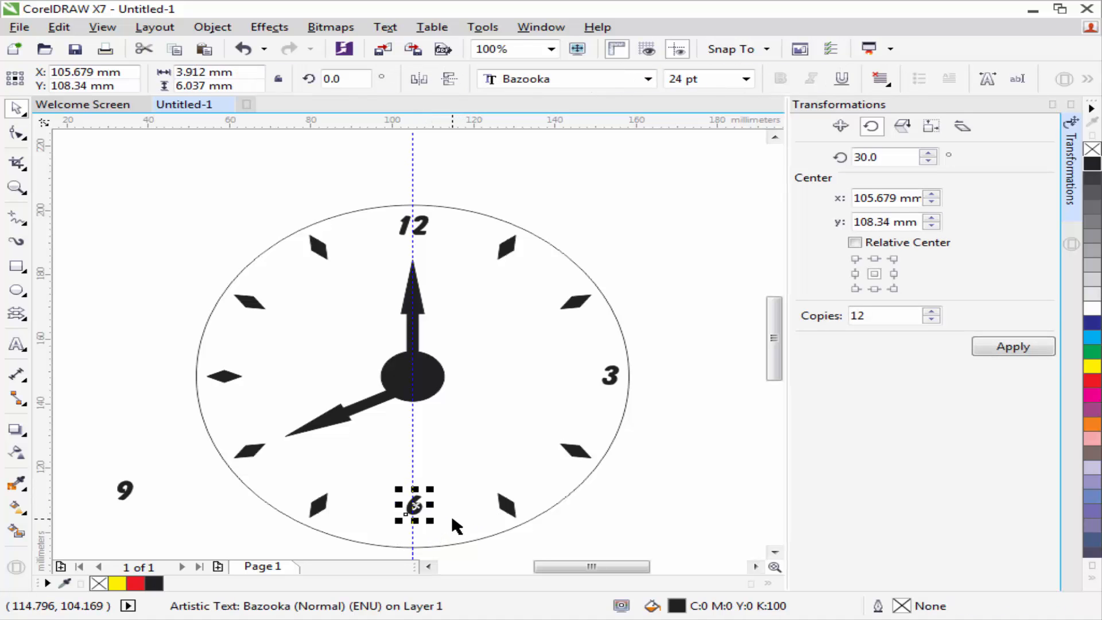
pyautogui.press('Down')
pyautogui.press('Down')
pyautogui.press('Down')
pyautogui.press('Down')
pyautogui.press('Down')
pyautogui.press('Down')
pyautogui.press('Down')
pyautogui.press('Down')
pyautogui.press('Down')
pyautogui.press('Down')
pyautogui.press('Down')
pyautogui.press('Down')
pyautogui.press('Down')
pyautogui.press('Down')
pyautogui.press('Down')
pyautogui.press('Down')
pyautogui.press('Down')
pyautogui.press('Down')
pyautogui.press('Down')
pyautogui.press('Down')
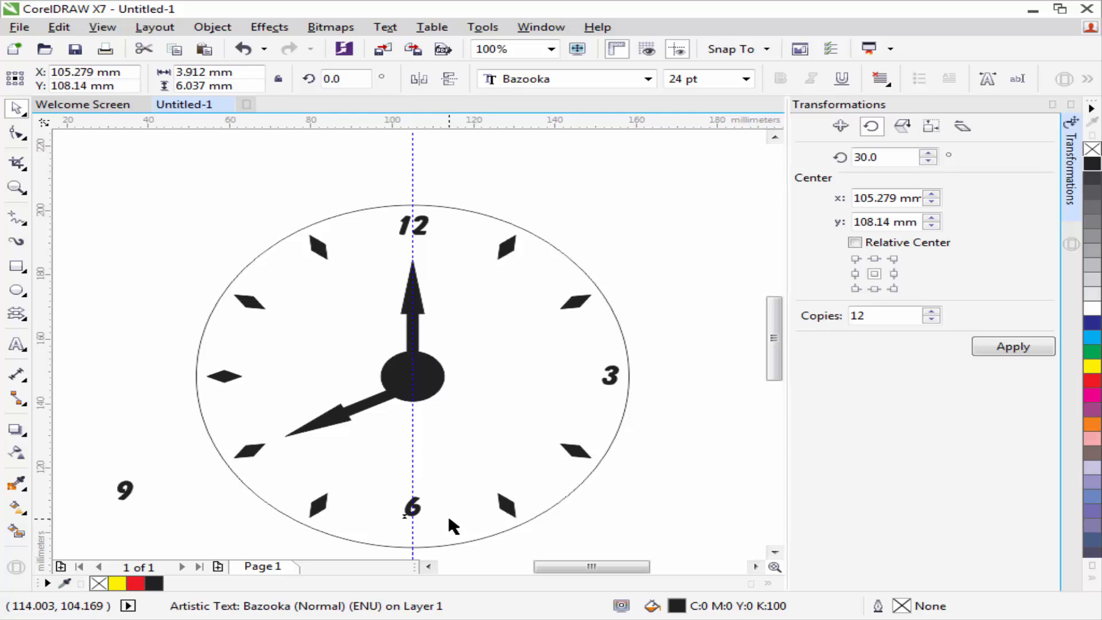
pyautogui.press('Down')
pyautogui.press('Down')
pyautogui.press('Down')
pyautogui.press('Down')
pyautogui.press('Down')
pyautogui.press('Down')
pyautogui.press('Down')
pyautogui.press('Down')
pyautogui.press('Down')
pyautogui.press('Down')
pyautogui.press('Down')
pyautogui.press('Down')
pyautogui.press('Down')
pyautogui.press('Down')
pyautogui.press('Down')
pyautogui.press('Down')
pyautogui.press('Down')
pyautogui.press('Down')
pyautogui.press('Down')
pyautogui.press('Down')
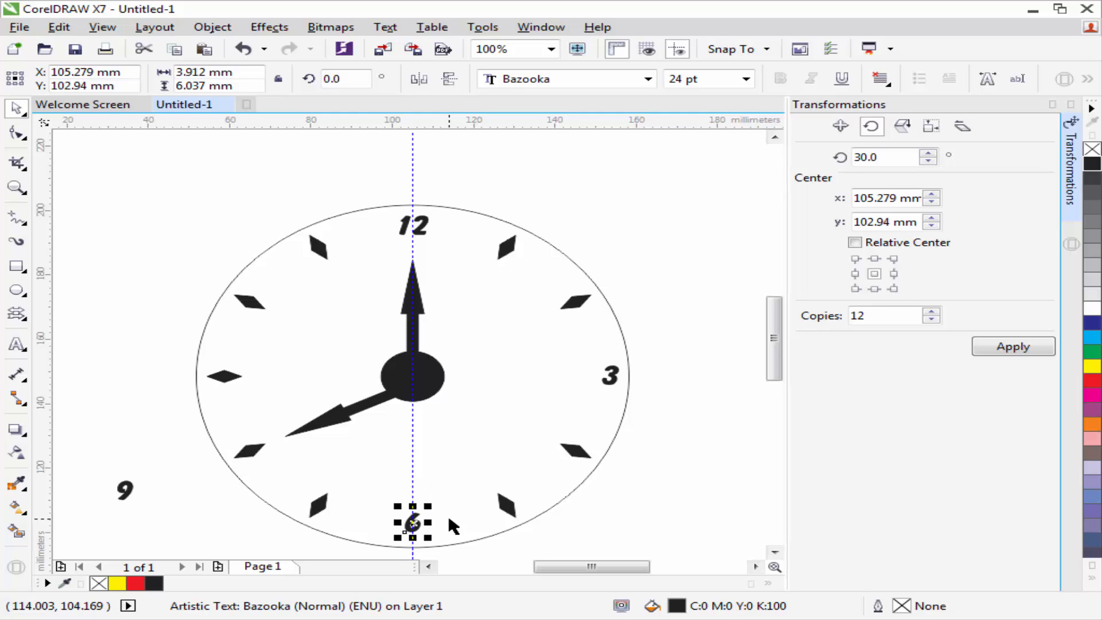
# Nudge the 6 down along the vertical guideline to about Y 101.2 mm, close to the circle's lower edge, and deselect it.
pyautogui.press('Down')
pyautogui.press('Down')
pyautogui.press('Down')
pyautogui.press('Down')
pyautogui.press('Down')
pyautogui.press('Down')
pyautogui.press('Down')
pyautogui.press('Down')
pyautogui.press('Down')
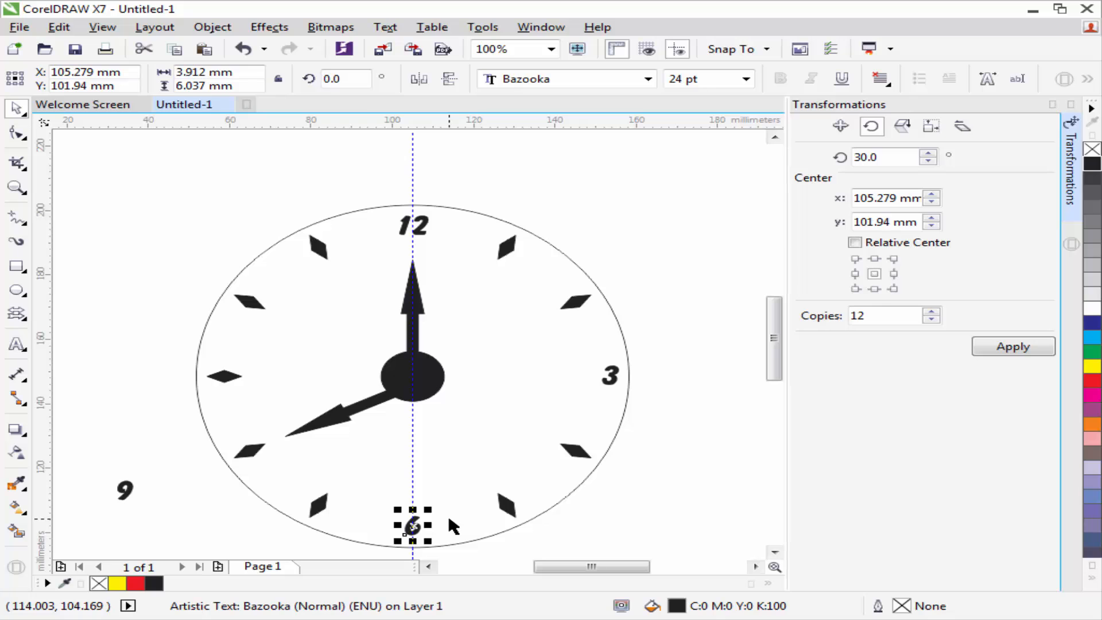
pyautogui.press('Down')
pyautogui.press('Down')
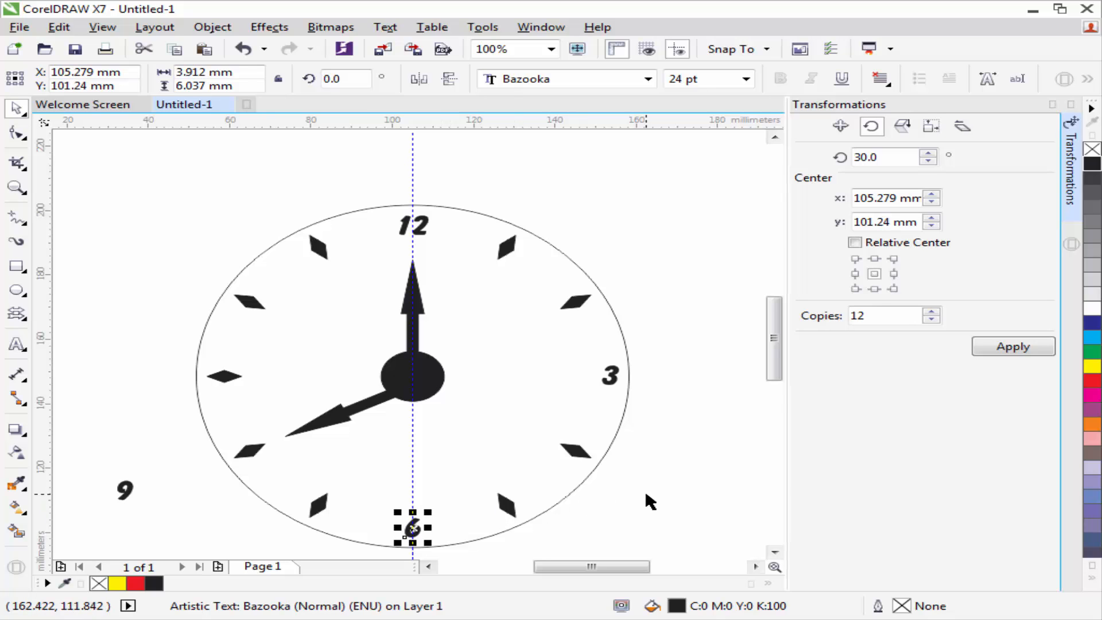
pyautogui.click(648, 497)
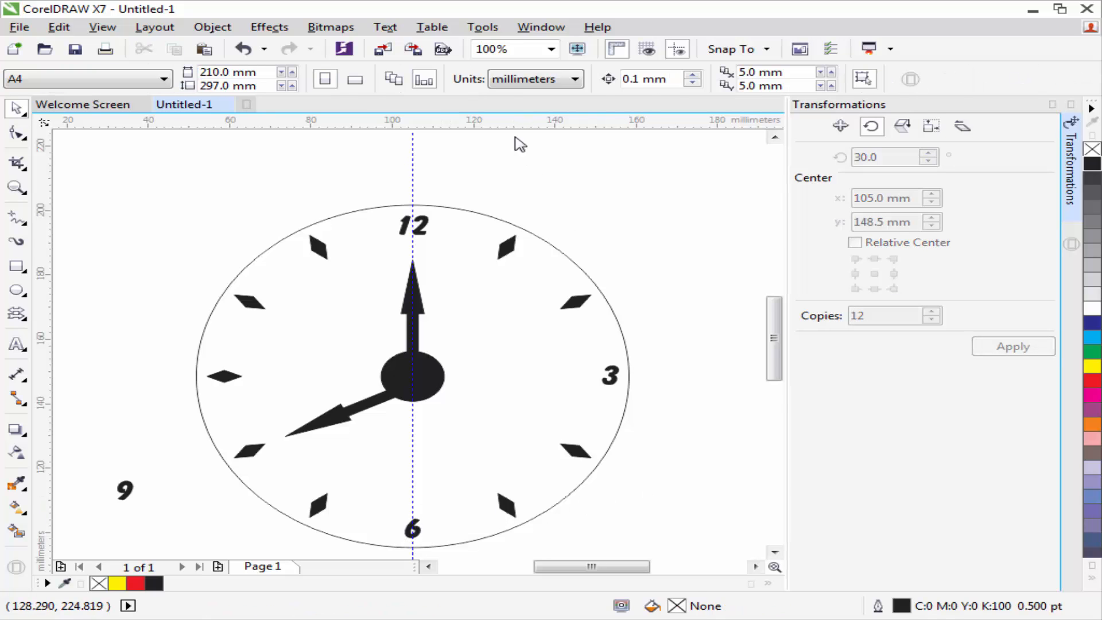
# Place a horizontal guideline at about Y 148.6 mm through the clock's centre and delete the 9 o'clock diamond marker.
pyautogui.moveTo(543, 365); pyautogui.dragTo(552, 384)
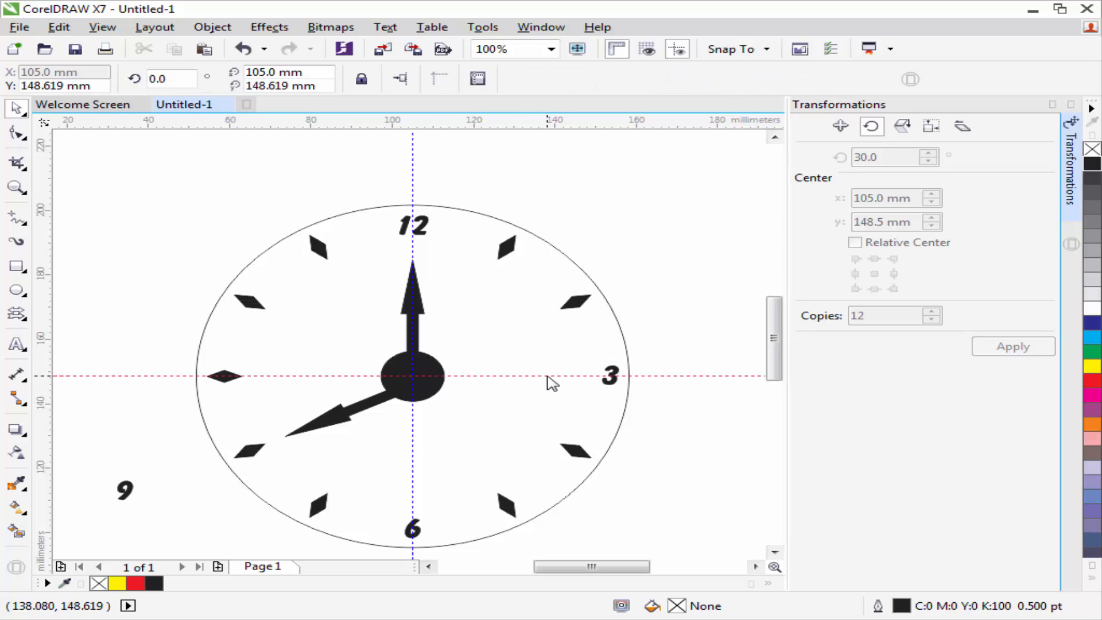
pyautogui.click(222, 382)
pyautogui.press('Delete')
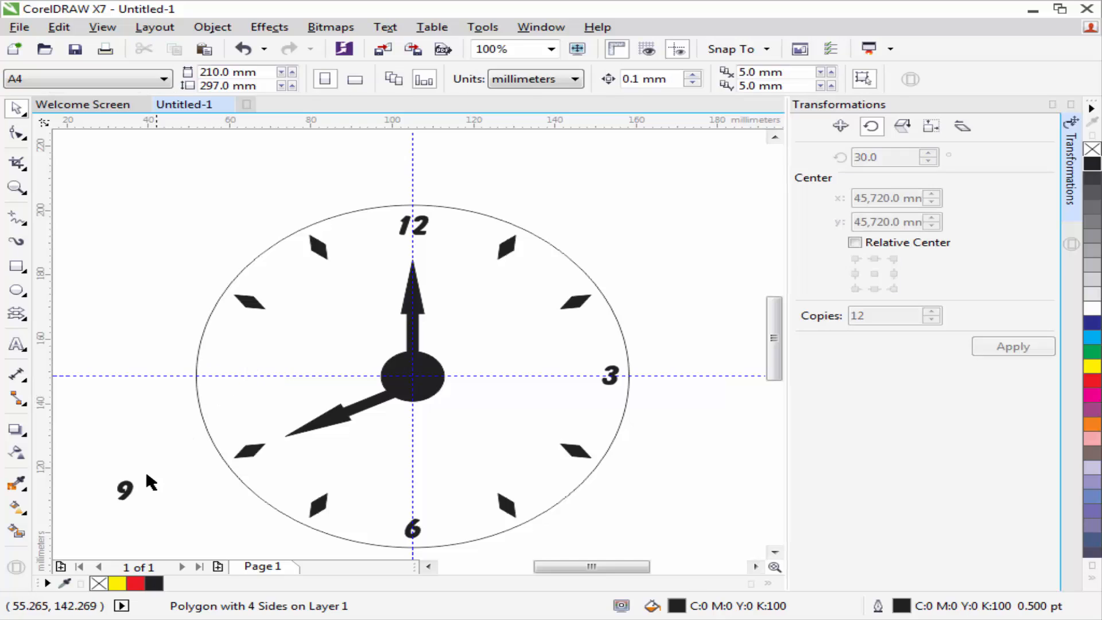
# Move the 9 into the circle to about X 56.1, Y 149.1 mm, at the 9 o'clock position, and deselect it.
pyautogui.moveTo(134, 491); pyautogui.dragTo(213, 374)
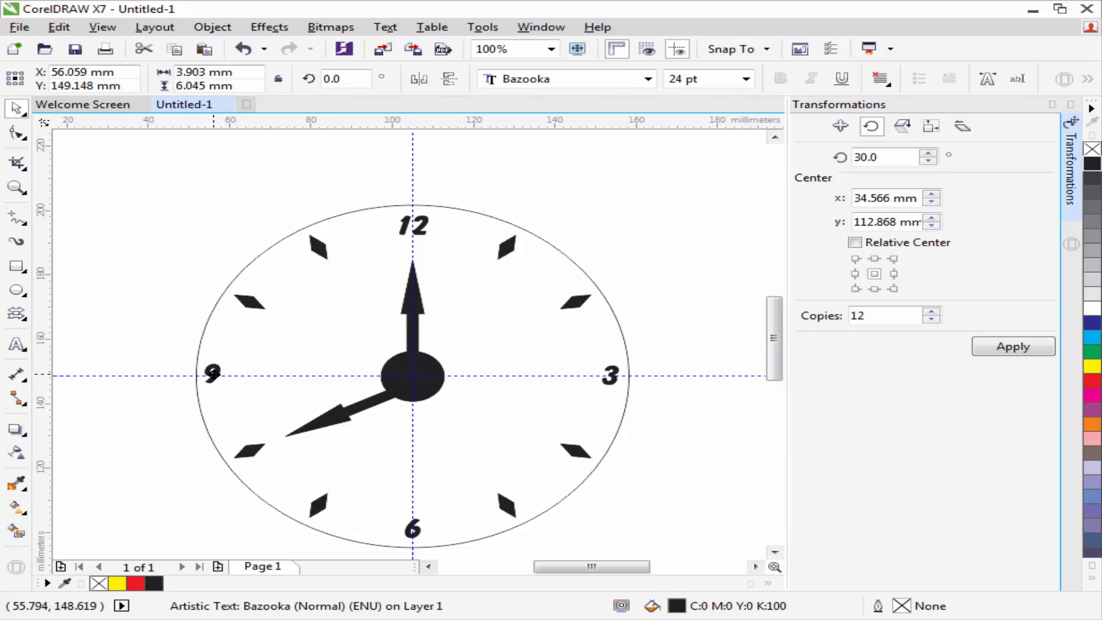
pyautogui.click(167, 400)
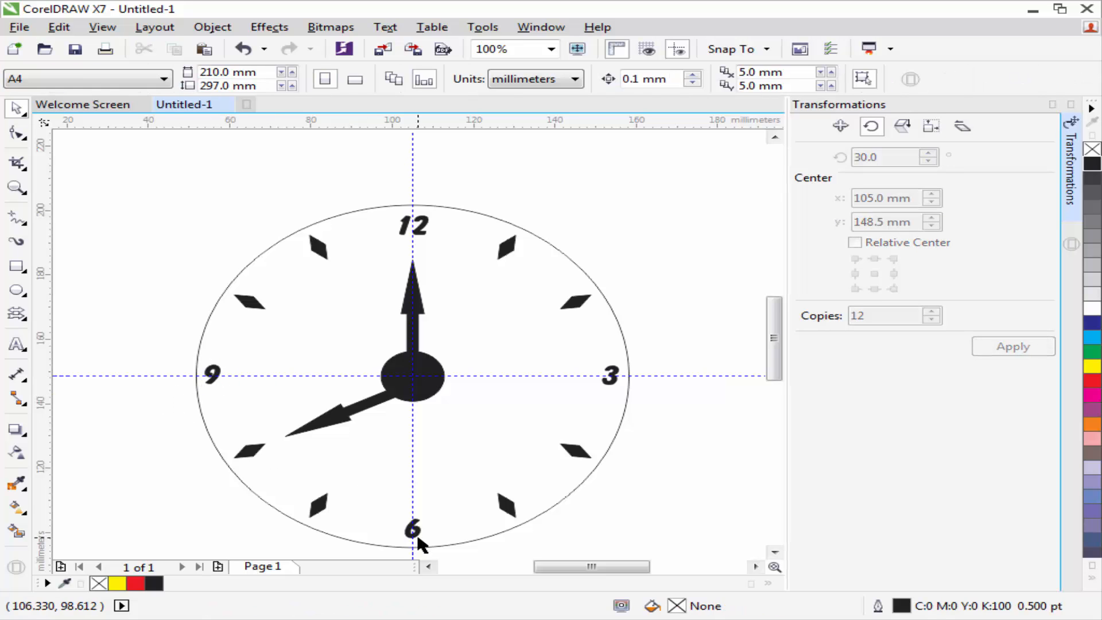
# Delete the vertical and horizontal guidelines crossing the clock's centre.
pyautogui.click(412, 492)
pyautogui.press('Delete')
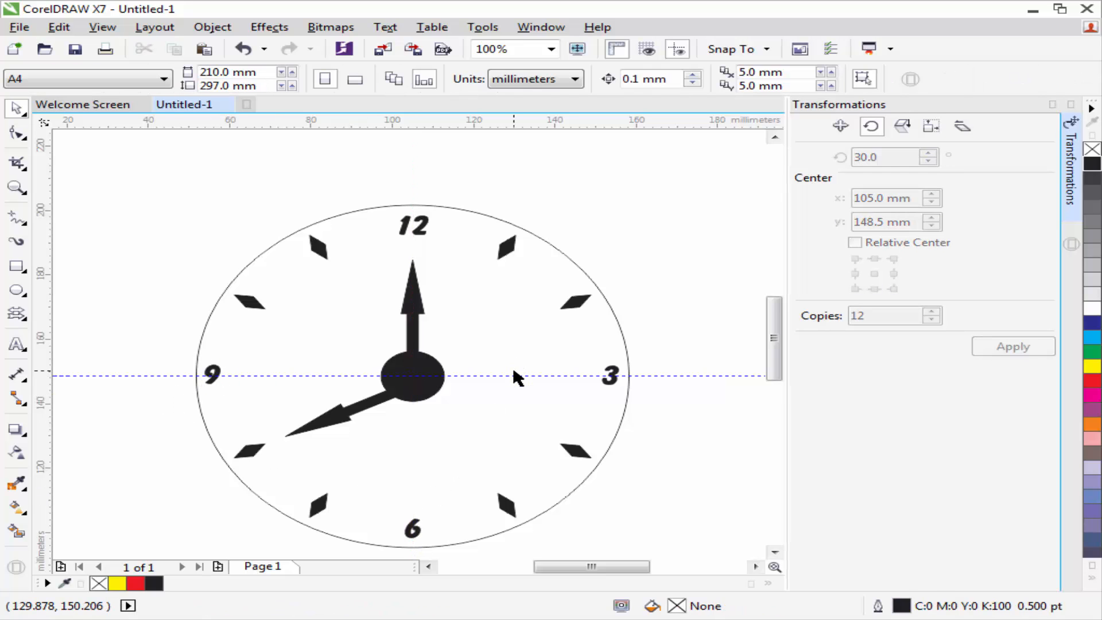
pyautogui.click(514, 374)
pyautogui.press('Delete')
# Examine the whole clock face on the page together with the heading and the logo beside it.
pyautogui.scroll(-1, 514, 376)
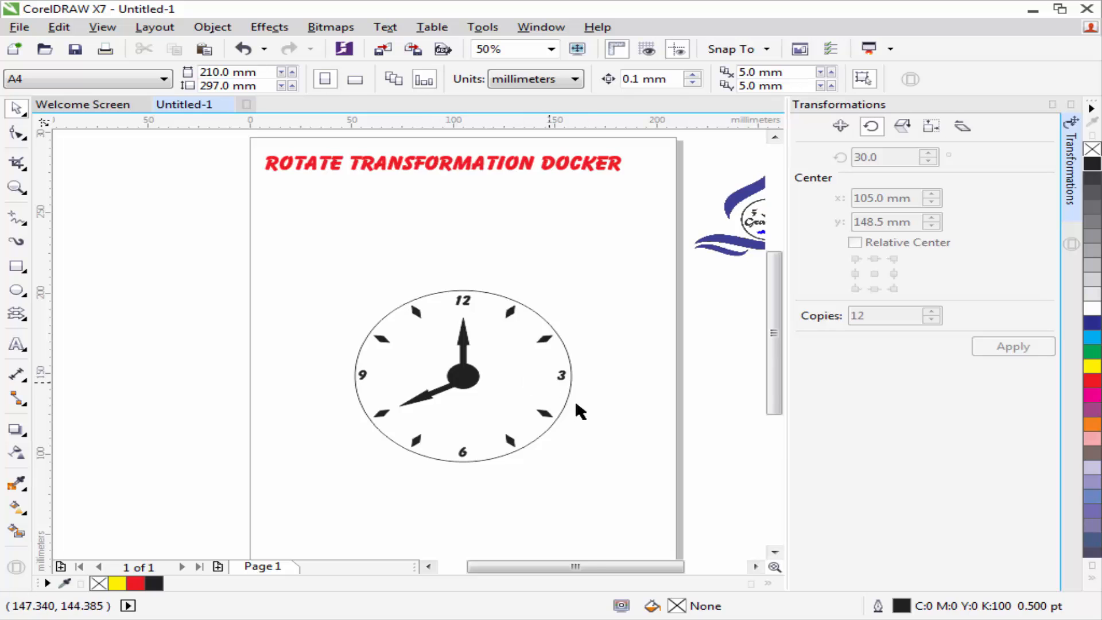
pyautogui.scroll(-1, 576, 404)
pyautogui.scroll(1, 666, 492)
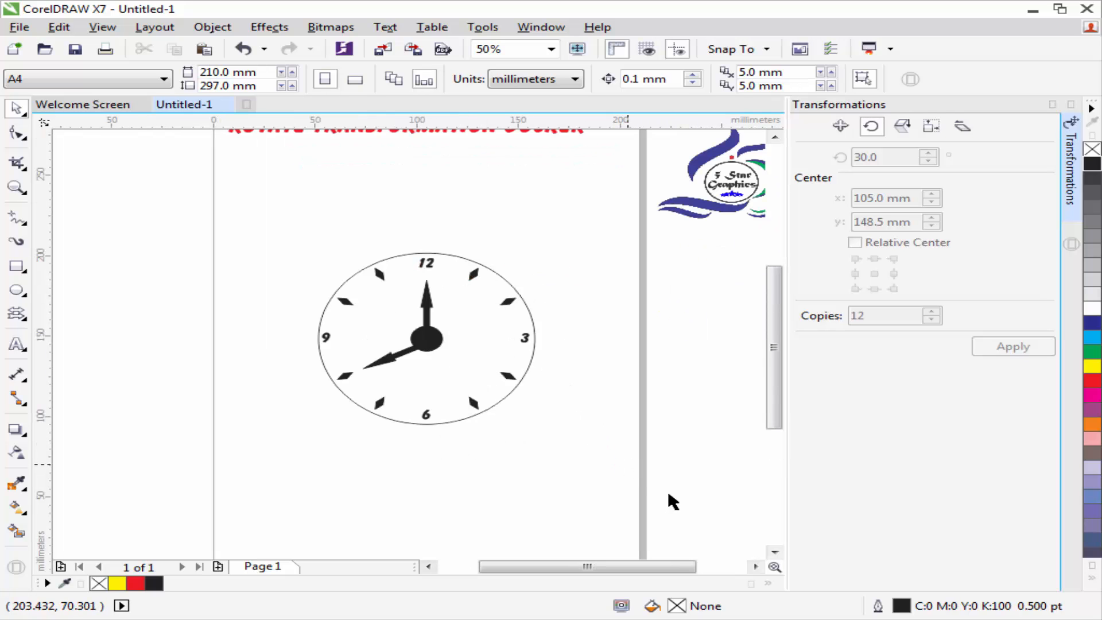
pyautogui.click(756, 567)
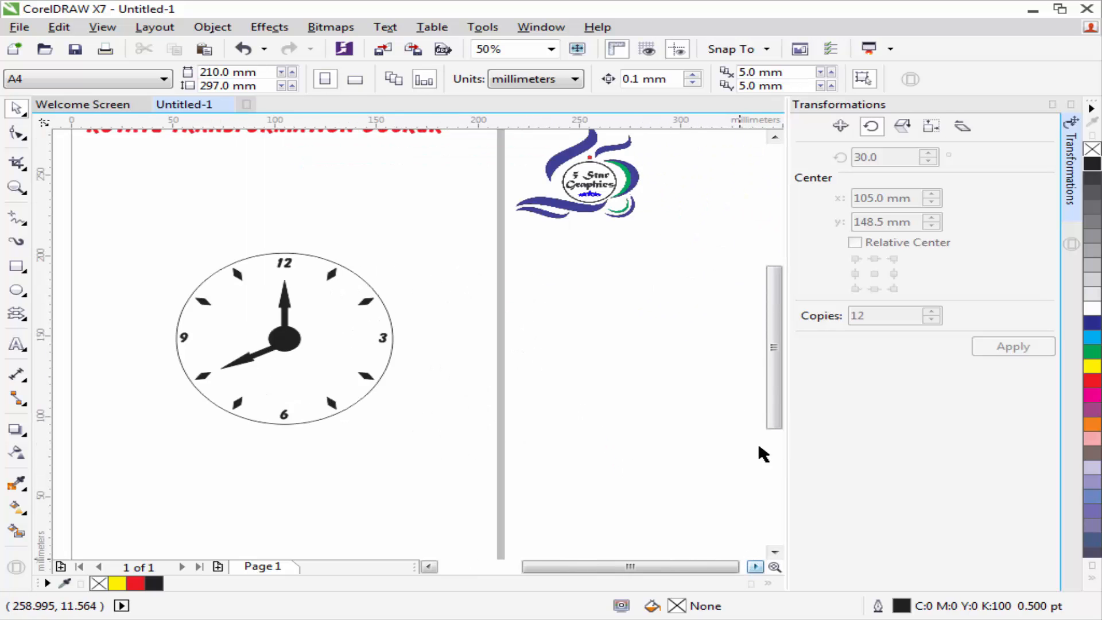
pyautogui.click(775, 138)
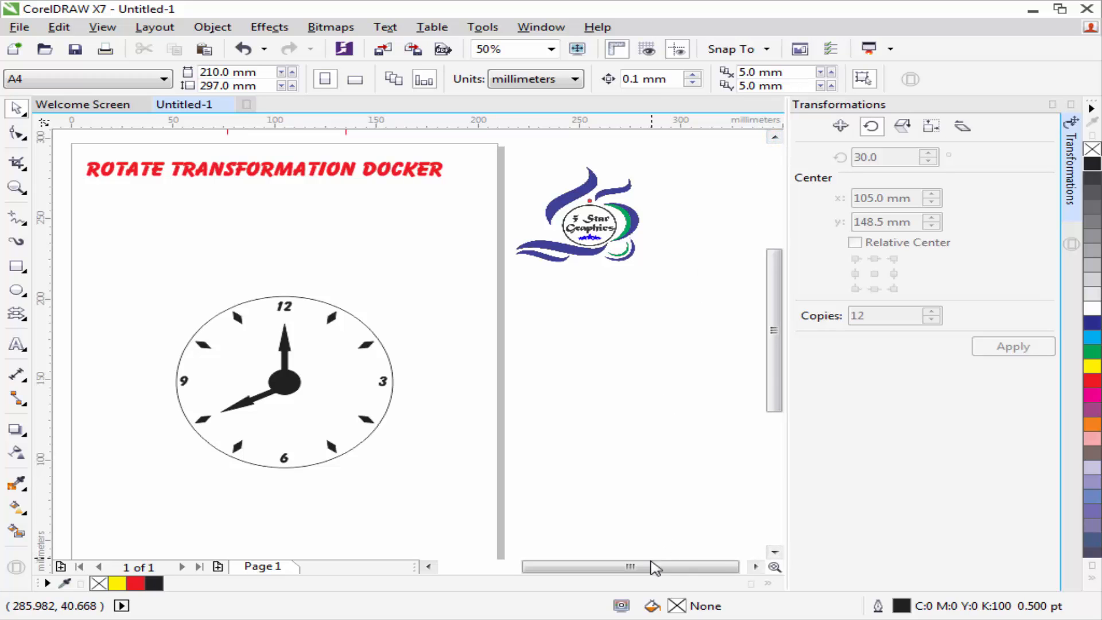
pyautogui.moveTo(655, 568); pyautogui.dragTo(644, 569)
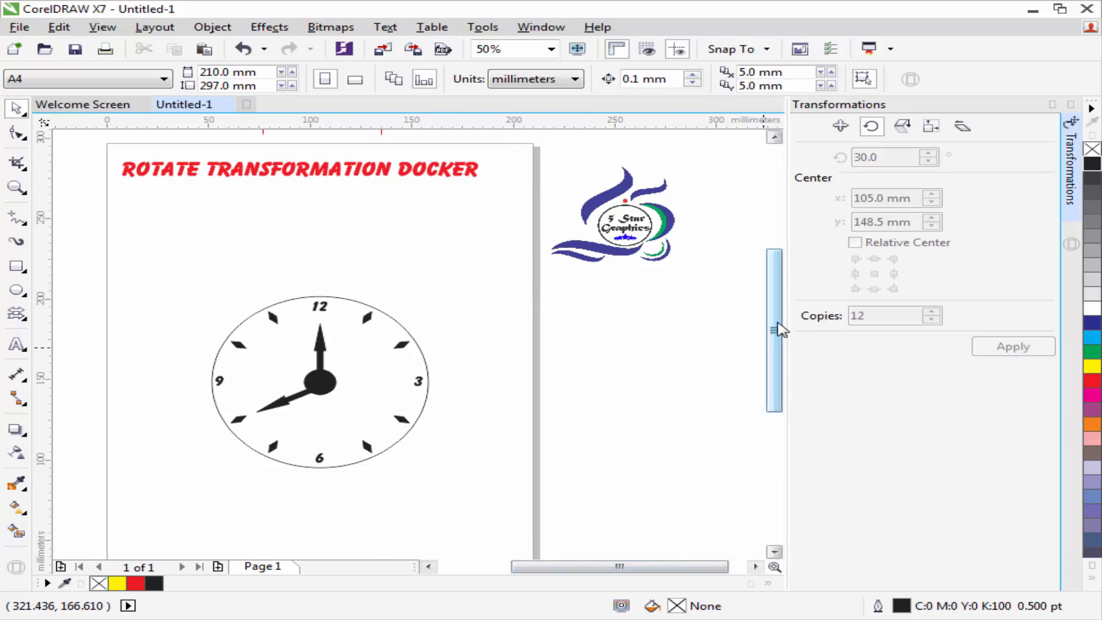
pyautogui.moveTo(780, 330); pyautogui.dragTo(780, 321)
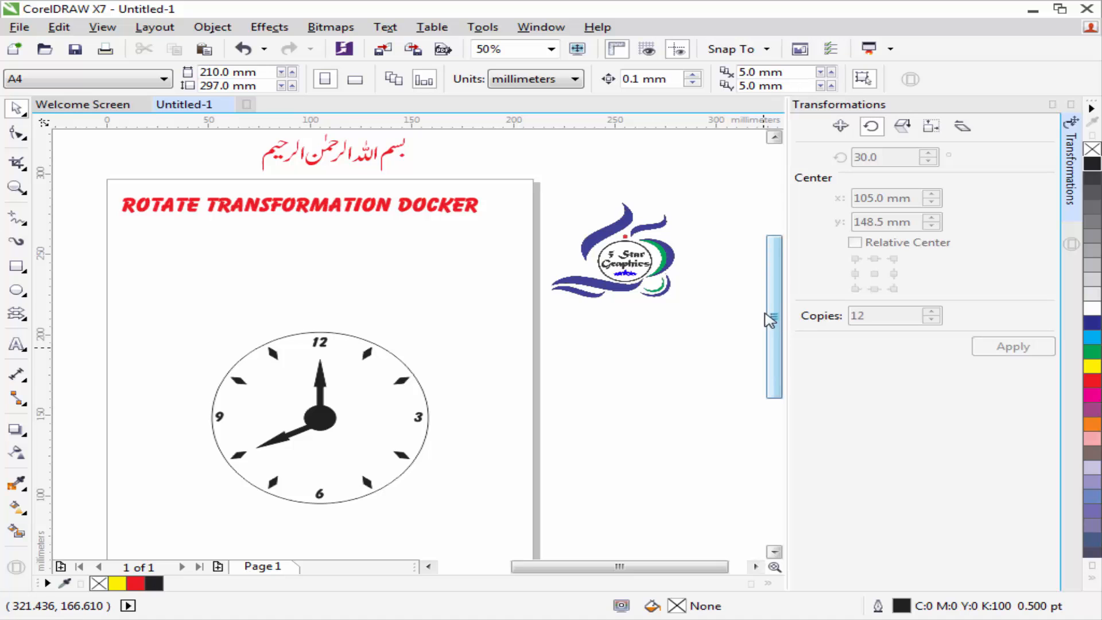